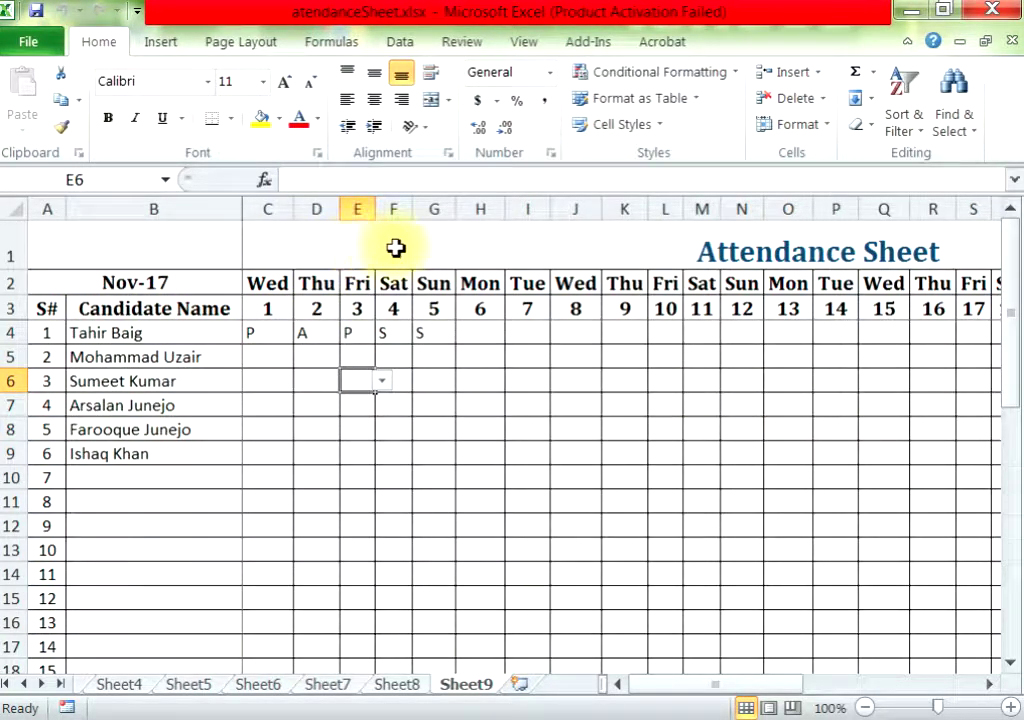
# - Look over the empty attendance cells, scrolling the grid sideways
pyautogui.click(318, 361)
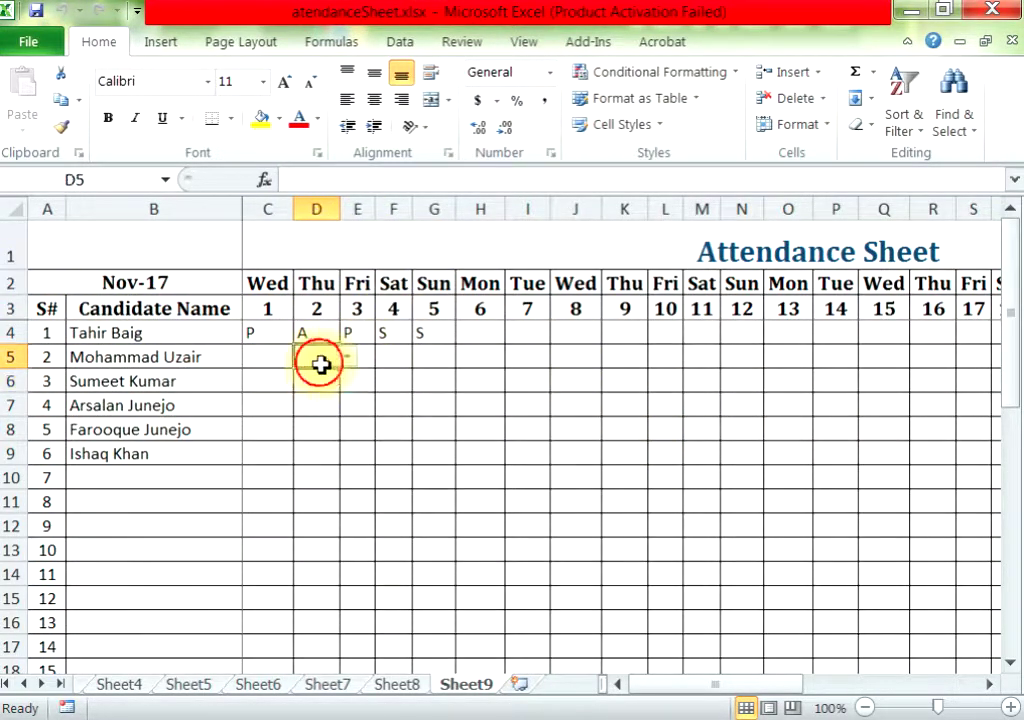
pyautogui.click(450, 359)
pyautogui.click(494, 334)
pyautogui.click(541, 340)
pyautogui.click(570, 357)
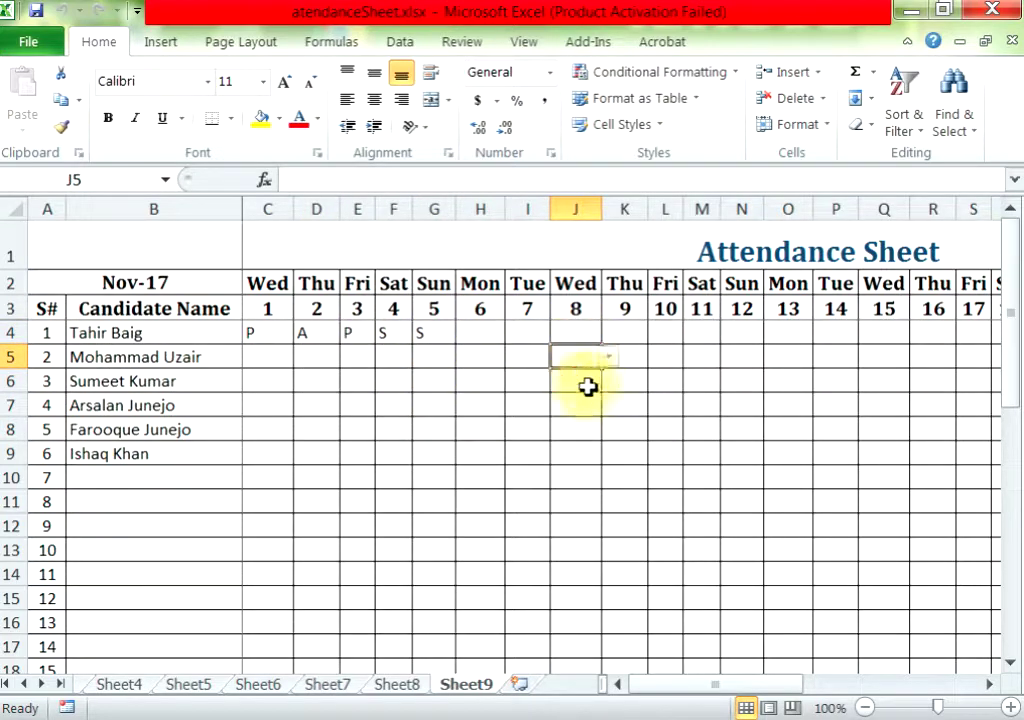
pyautogui.click(514, 428)
pyautogui.click(989, 684)
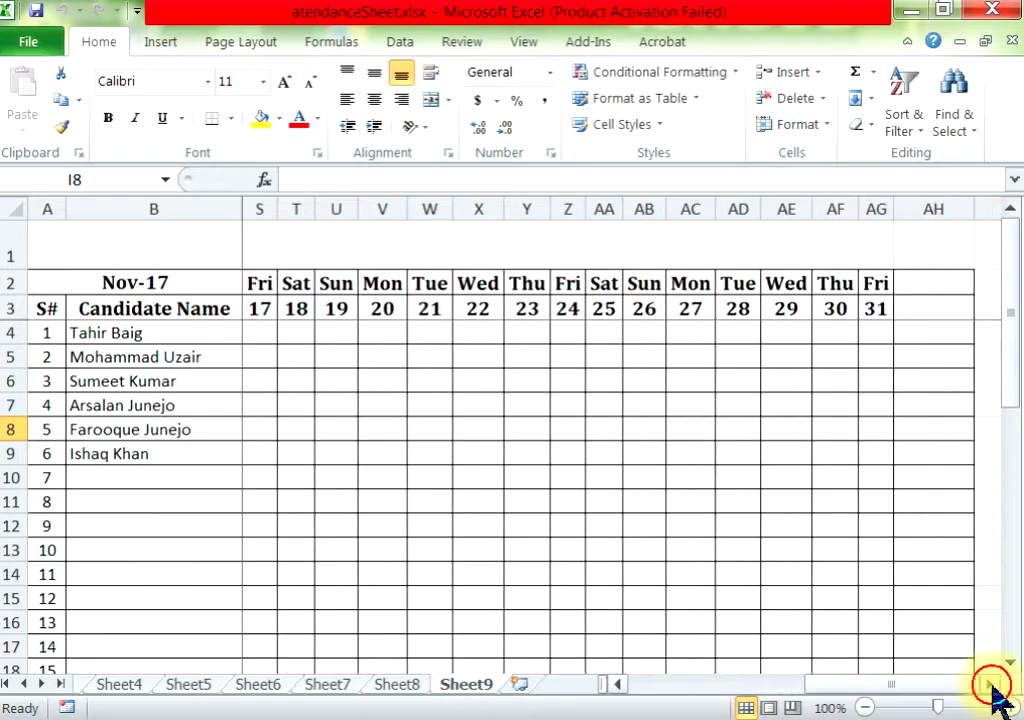
pyautogui.moveTo(885, 684); pyautogui.dragTo(760, 684)
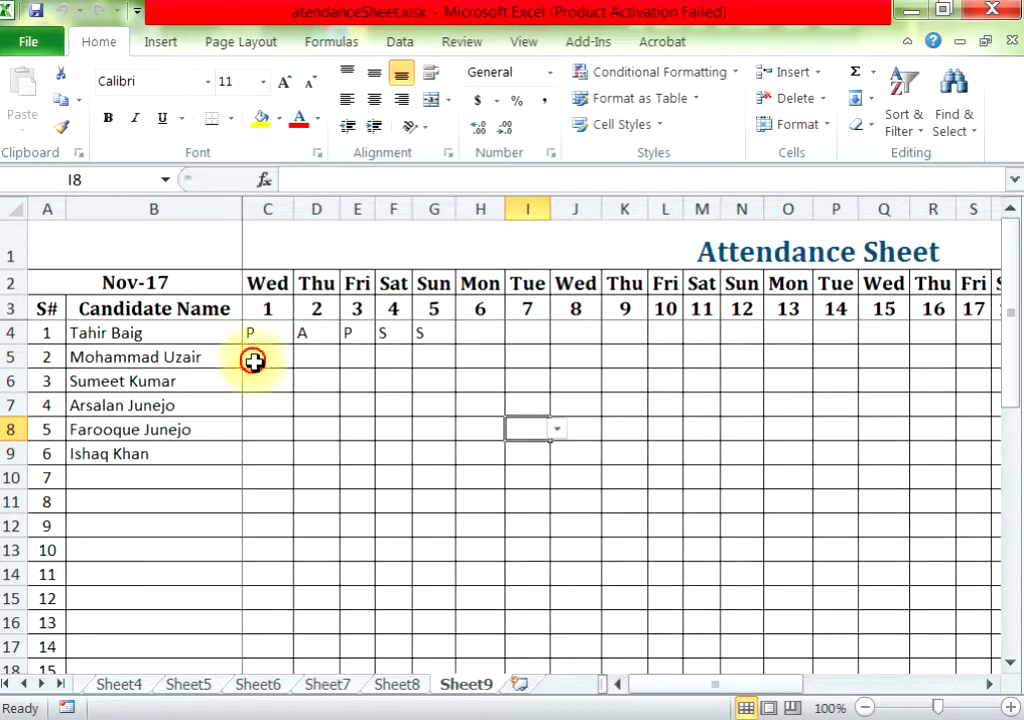
# - Mark candidate 2 as P, A, P for days 1–3 using the dropdowns
pyautogui.click(258, 357)
pyautogui.click(300, 357)
pyautogui.click(292, 374)
pyautogui.click(328, 358)
pyautogui.click(347, 358)
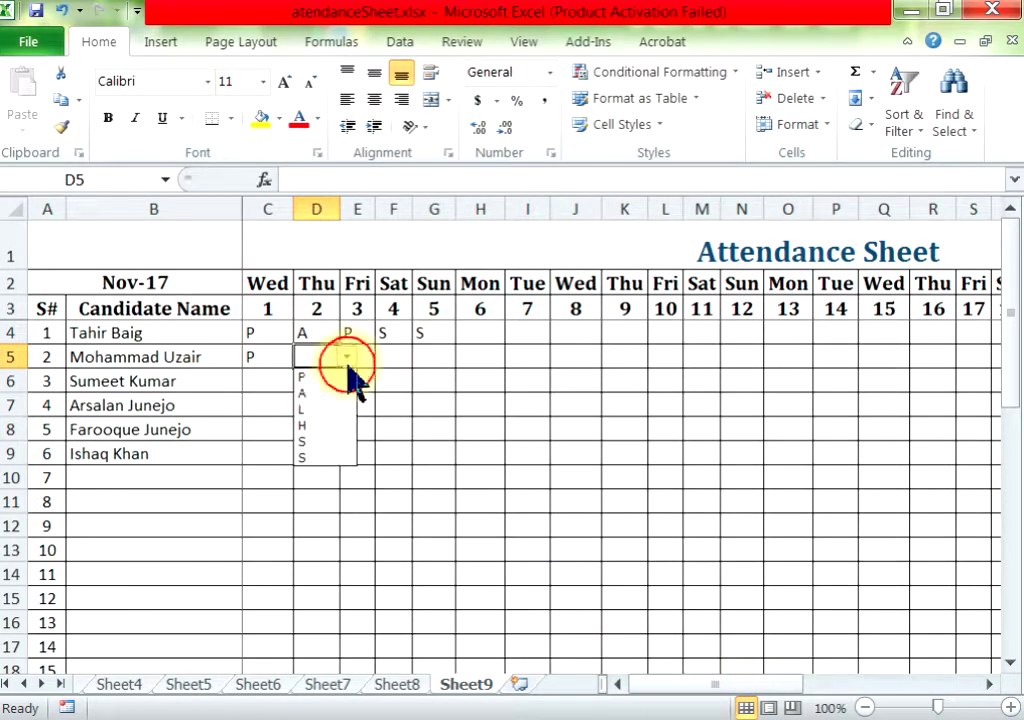
pyautogui.click(339, 388)
pyautogui.click(362, 357)
pyautogui.click(387, 358)
pyautogui.click(350, 374)
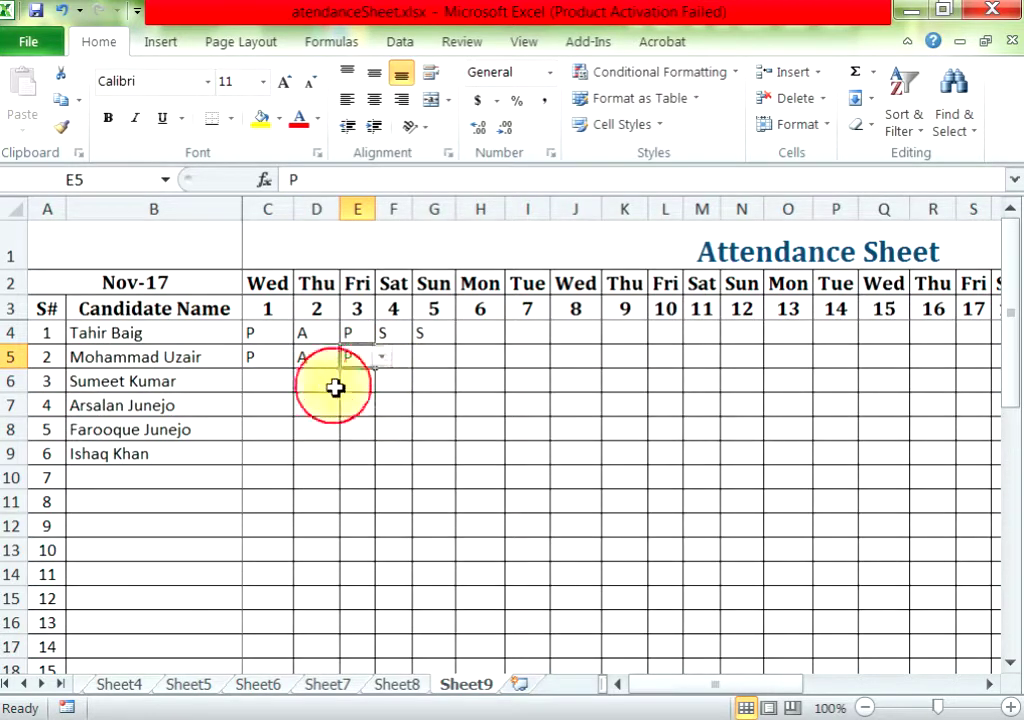
# - Mark candidate 3 as P, P, P, S, S for days 1–5
pyautogui.click(283, 382)
pyautogui.click(300, 381)
pyautogui.click(300, 400)
pyautogui.click(318, 381)
pyautogui.click(346, 381)
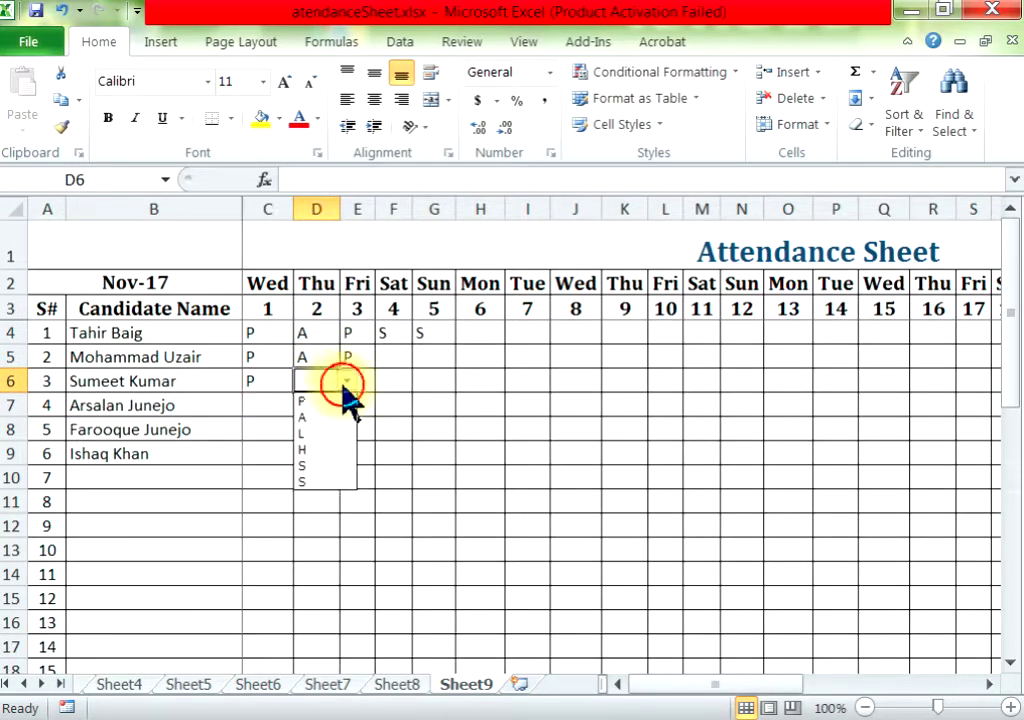
pyautogui.click(335, 401)
pyautogui.click(360, 381)
pyautogui.click(381, 381)
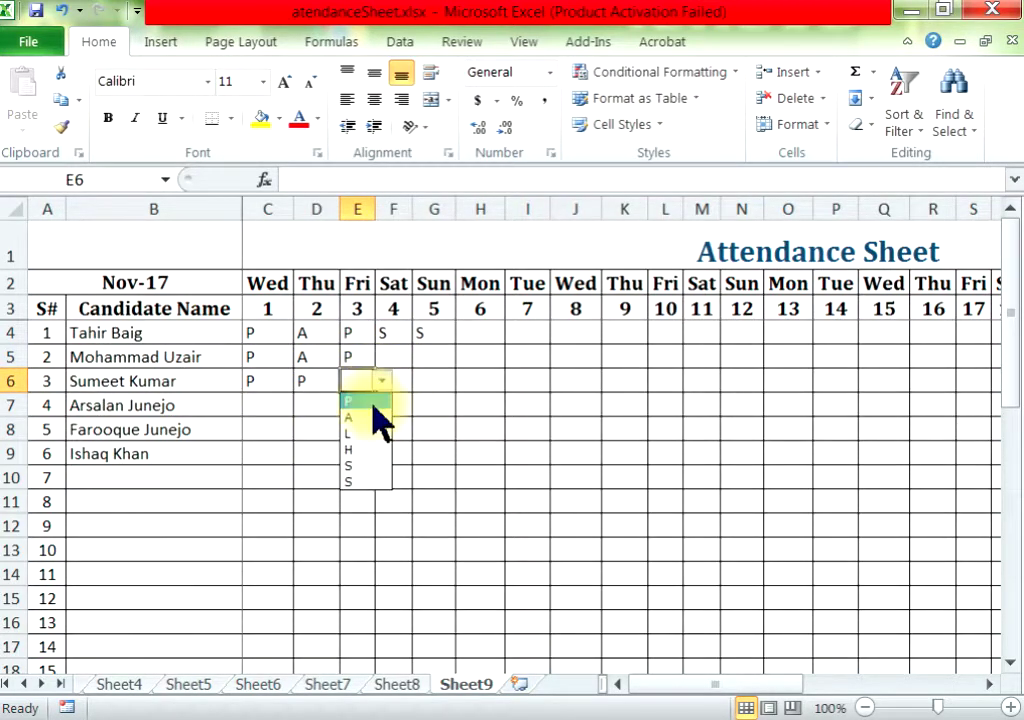
pyautogui.click(372, 400)
pyautogui.click(405, 383)
pyautogui.click(419, 381)
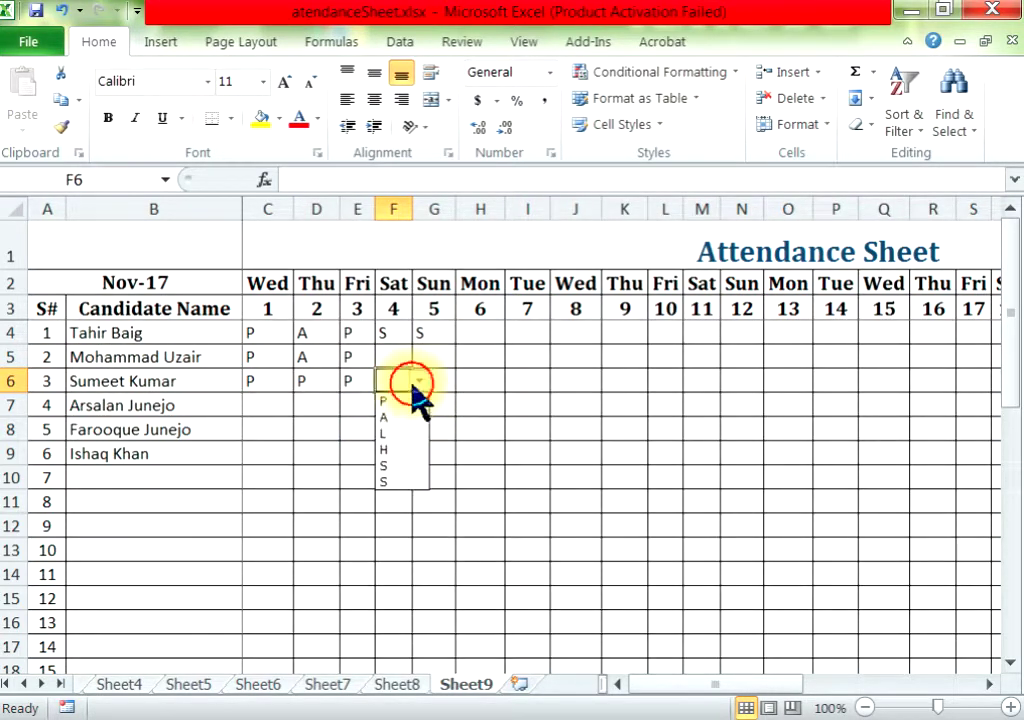
pyautogui.click(400, 483)
pyautogui.click(438, 384)
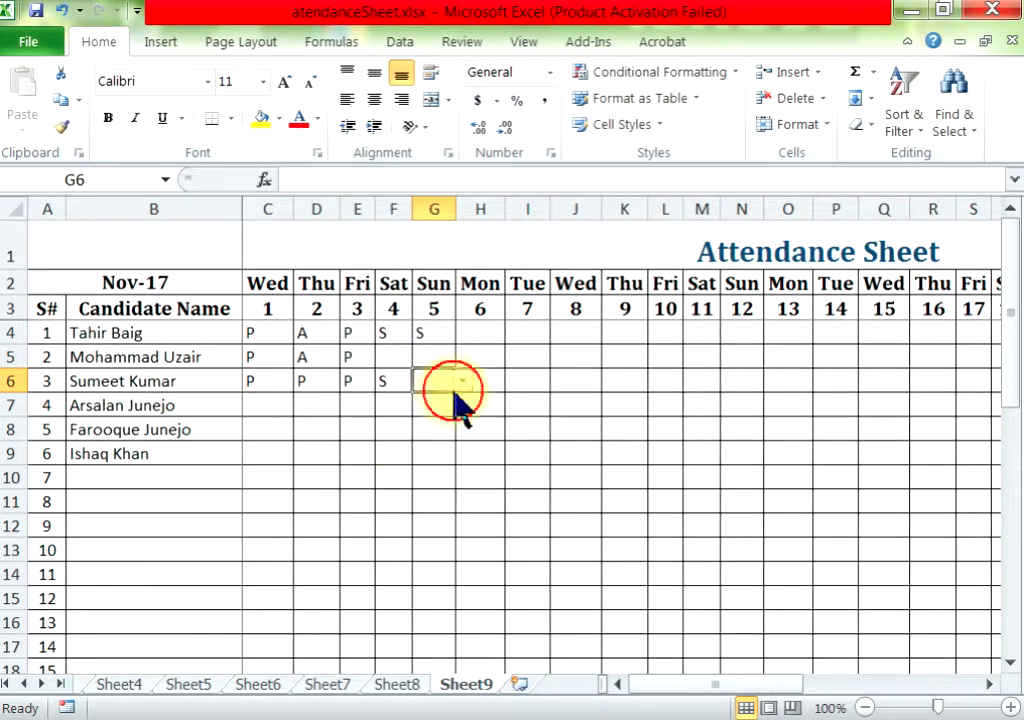
pyautogui.click(462, 381)
pyautogui.click(448, 483)
# - Mark candidate 4 as P, P, A for days 1–3
pyautogui.click(279, 407)
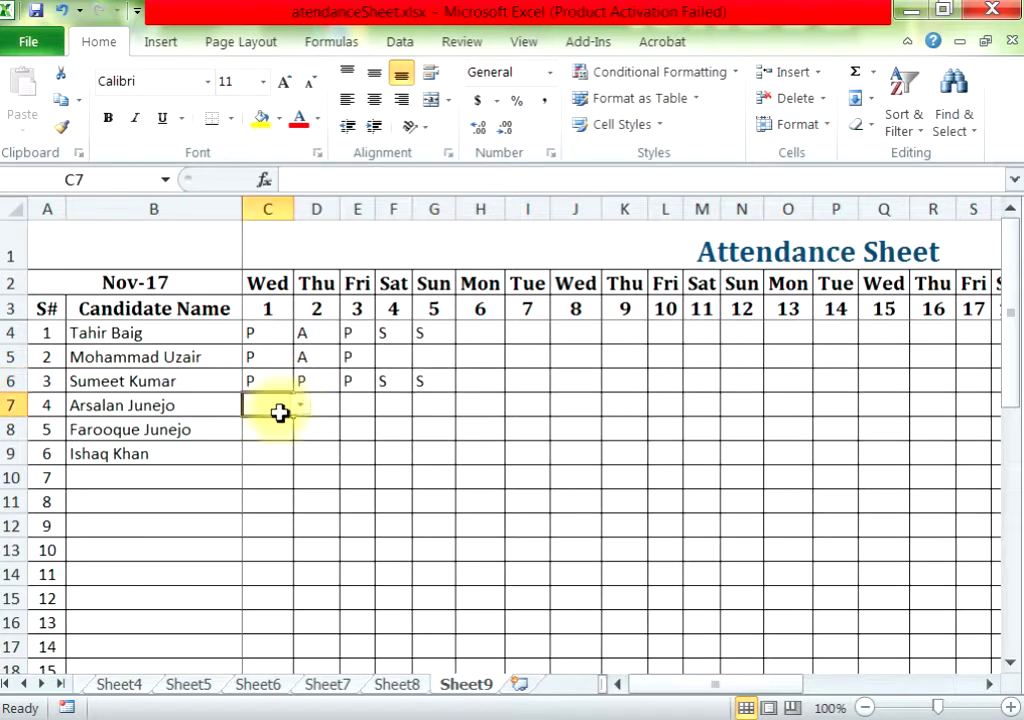
pyautogui.click(300, 405)
pyautogui.click(285, 419)
pyautogui.click(310, 406)
pyautogui.click(346, 405)
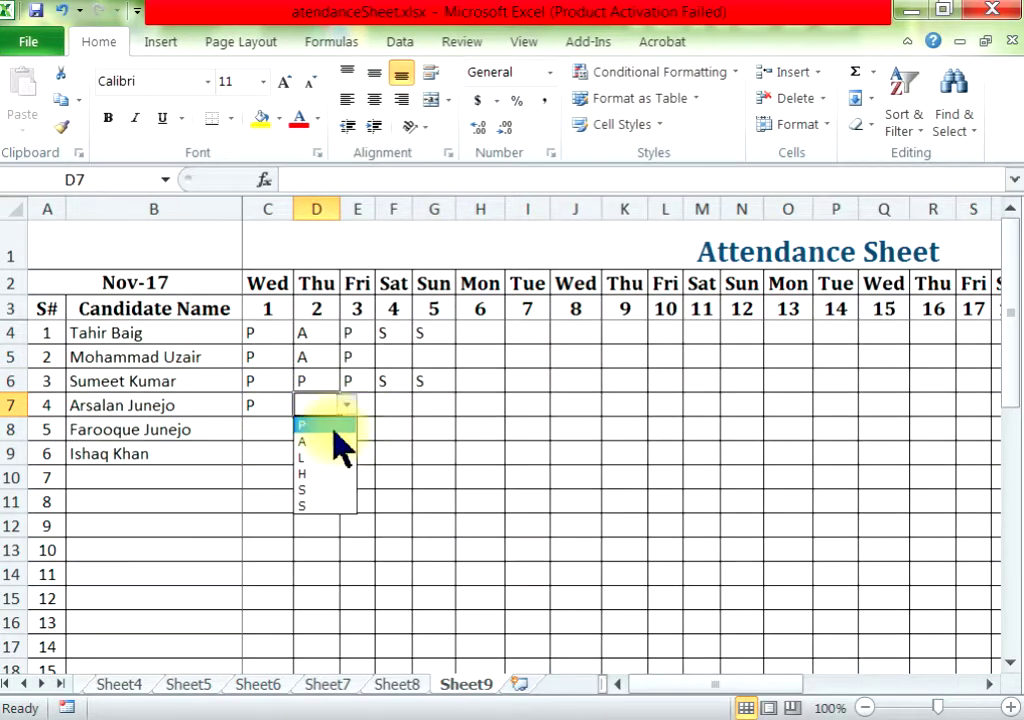
pyautogui.click(334, 429)
pyautogui.click(370, 405)
pyautogui.click(386, 406)
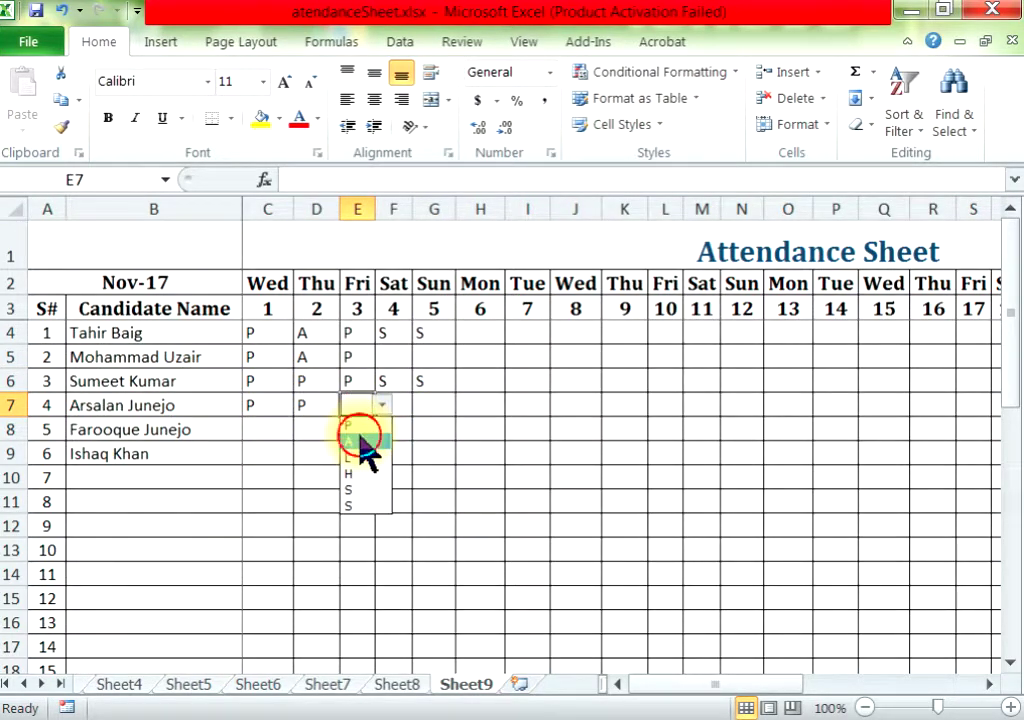
pyautogui.click(362, 440)
# - Mark candidate 5 as P, P, P, S, S for days 1–5
pyautogui.click(265, 432)
pyautogui.click(300, 429)
pyautogui.click(300, 449)
pyautogui.click(327, 455)
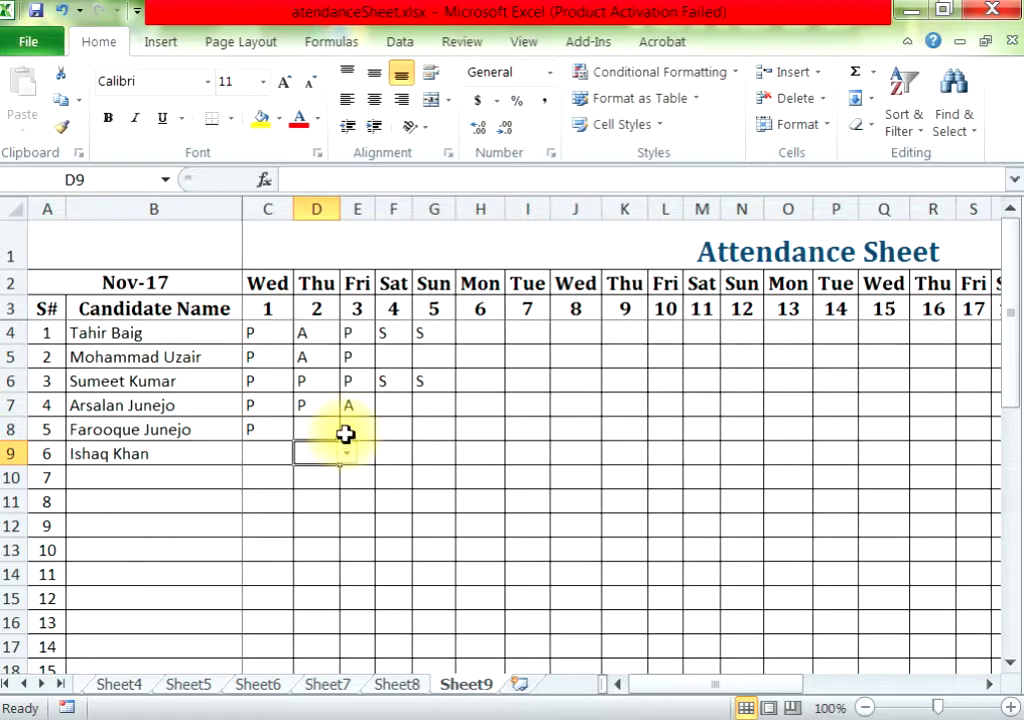
pyautogui.click(340, 432)
pyautogui.click(348, 429)
pyautogui.click(338, 449)
pyautogui.click(378, 434)
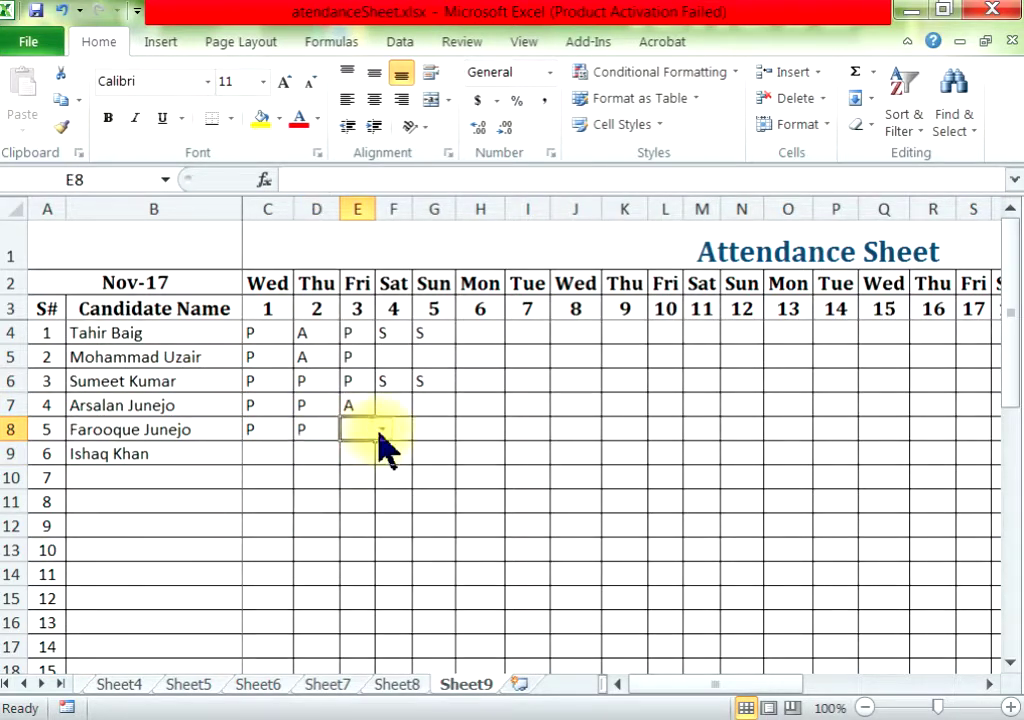
pyautogui.click(384, 429)
pyautogui.click(370, 448)
pyautogui.click(405, 430)
pyautogui.click(418, 430)
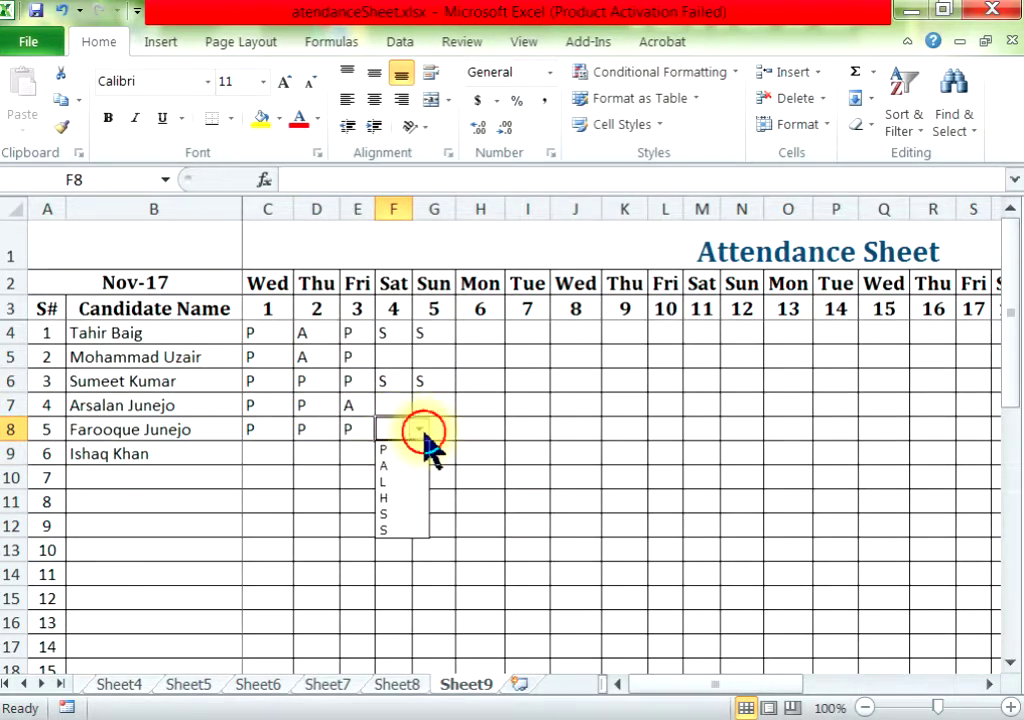
pyautogui.click(411, 521)
pyautogui.click(435, 428)
pyautogui.click(459, 431)
pyautogui.click(447, 521)
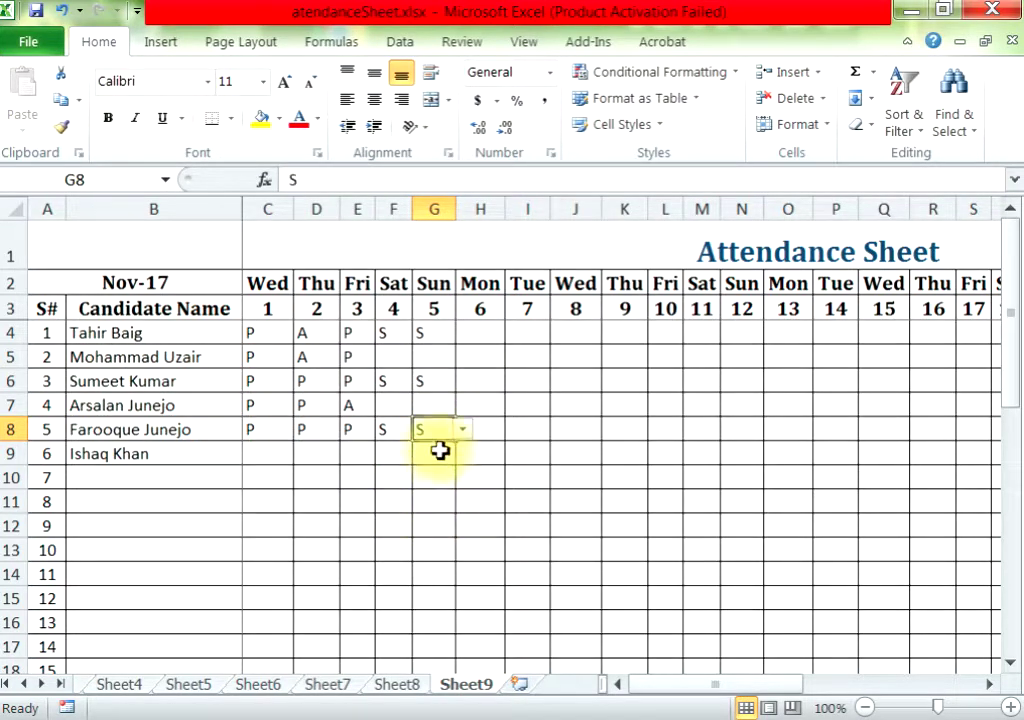
# - Fill the remaining gaps with S: candidate 4 day 4 and candidate 2 days 4–5, then open candidate 4's day 5 list
pyautogui.click(390, 408)
pyautogui.click(420, 405)
pyautogui.click(411, 497)
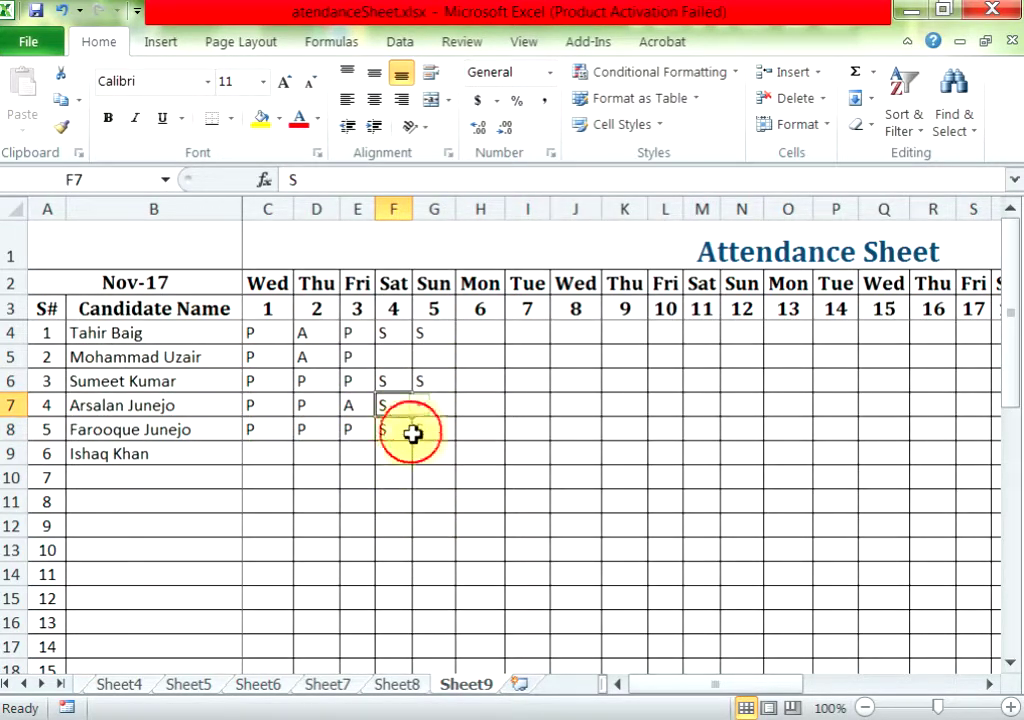
pyautogui.click(405, 358)
pyautogui.click(418, 357)
pyautogui.click(405, 455)
pyautogui.click(440, 357)
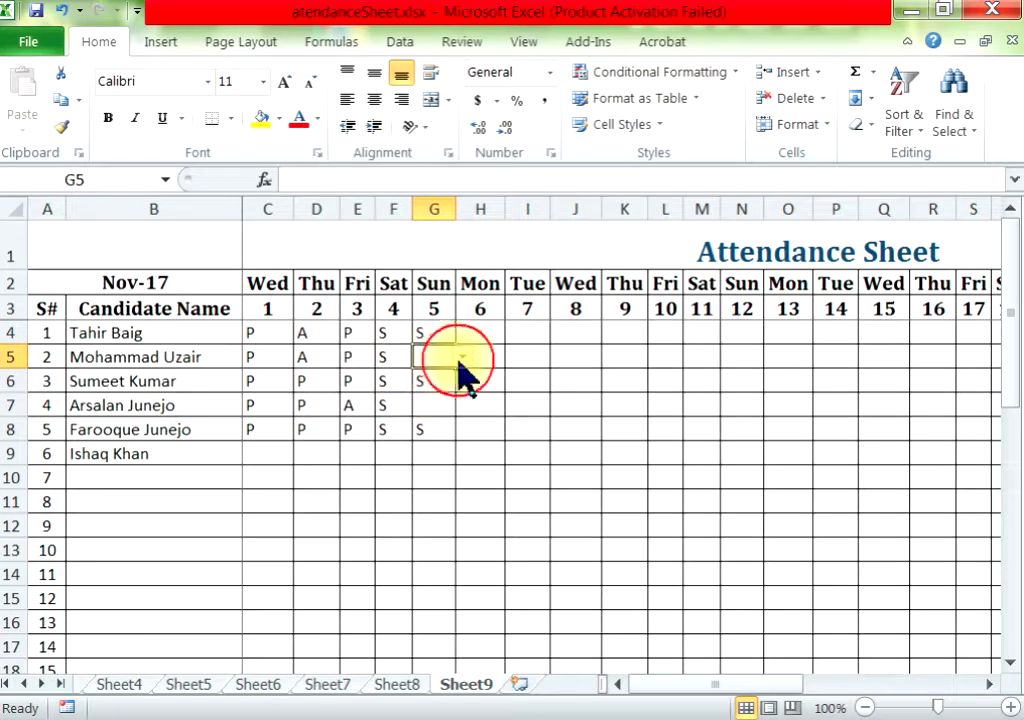
pyautogui.click(463, 357)
pyautogui.click(441, 457)
pyautogui.click(446, 400)
pyautogui.click(467, 413)
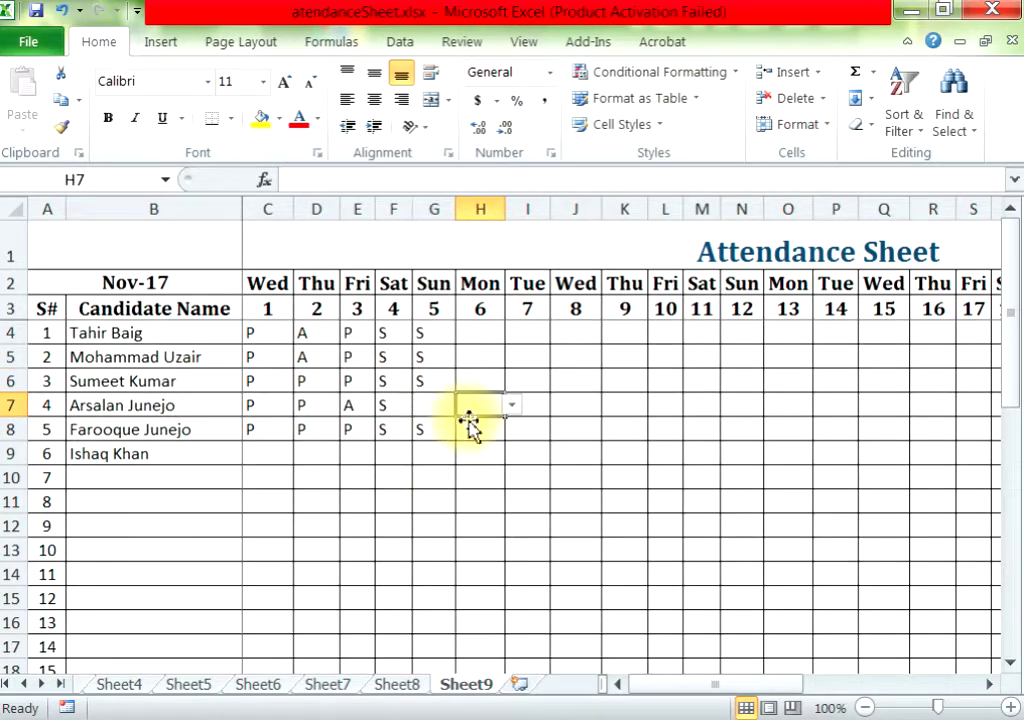
pyautogui.click(443, 405)
pyautogui.click(463, 405)
pyautogui.click(447, 495)
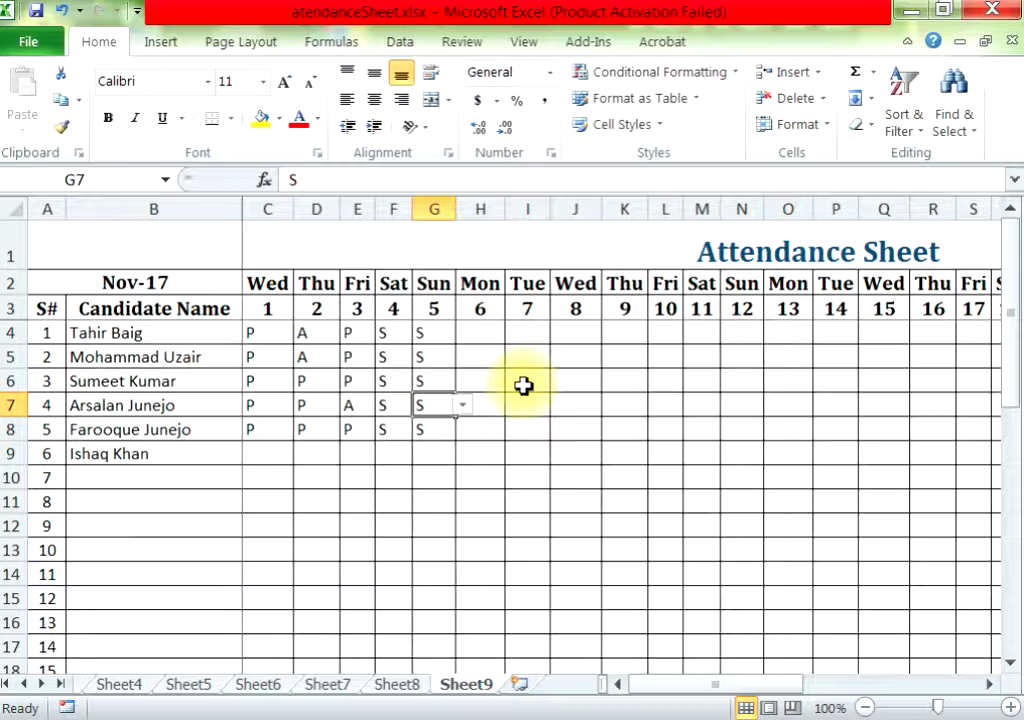
pyautogui.click(263, 334)
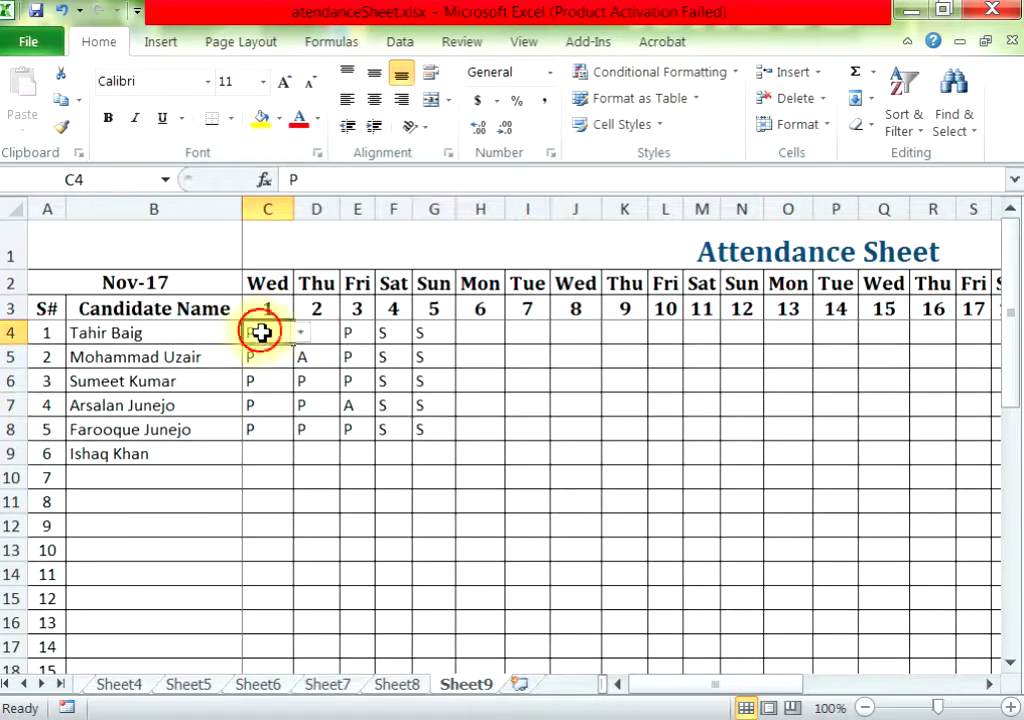
pyautogui.click(318, 338)
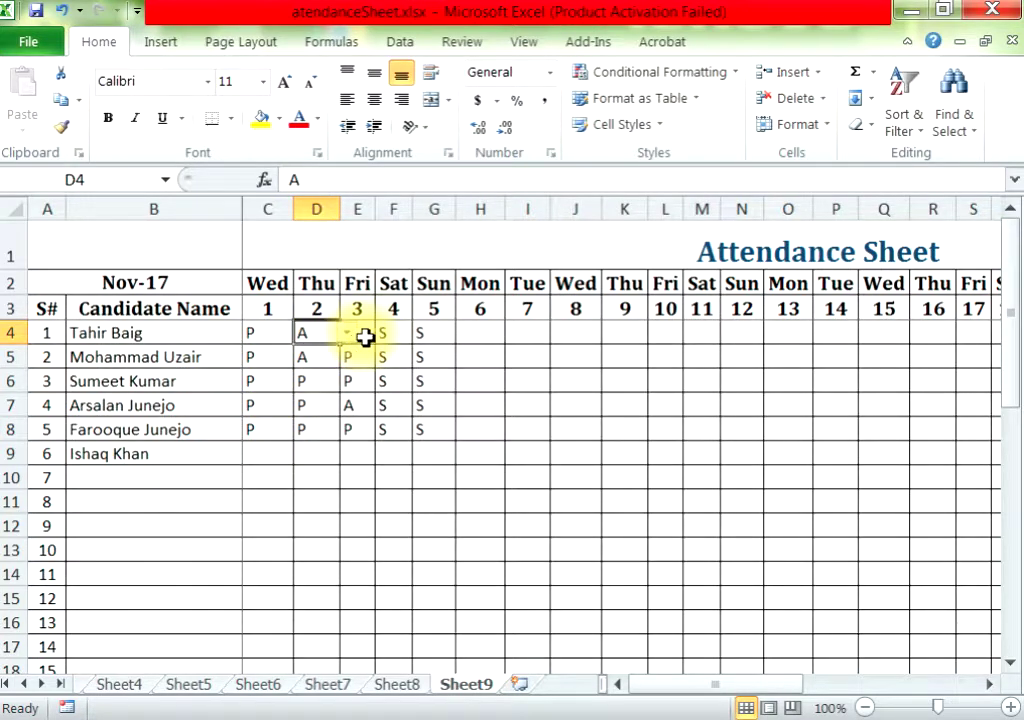
pyautogui.click(362, 336)
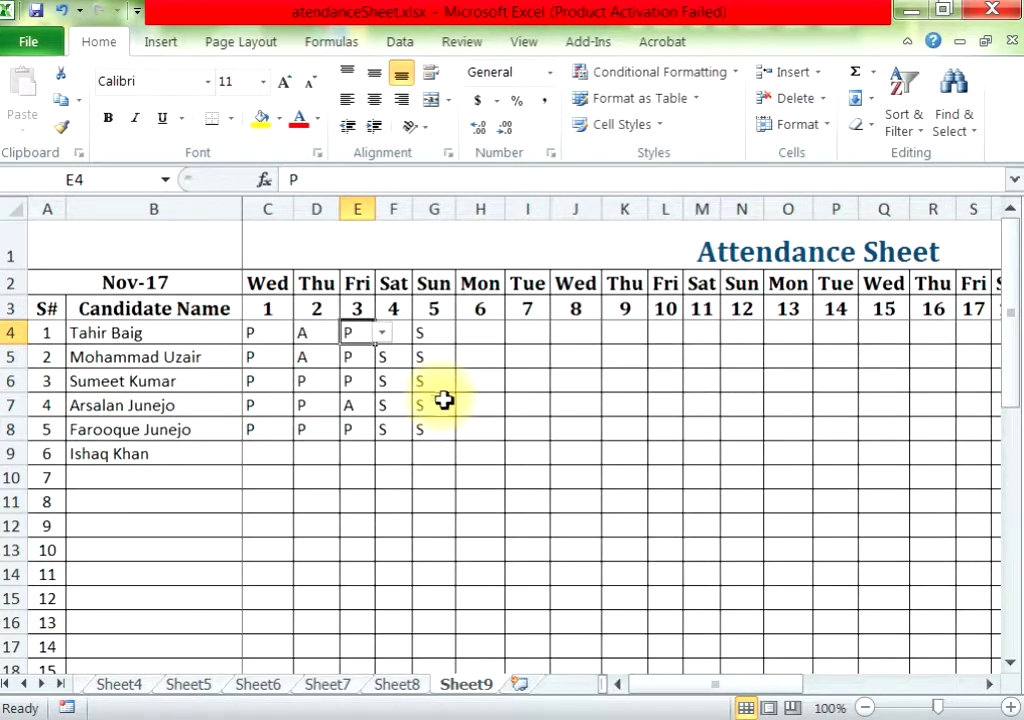
# - Give the P legend cell below the table a light green fill
pyautogui.scroll(-5, 440, 555)
pyautogui.scroll(-1, 450, 548)
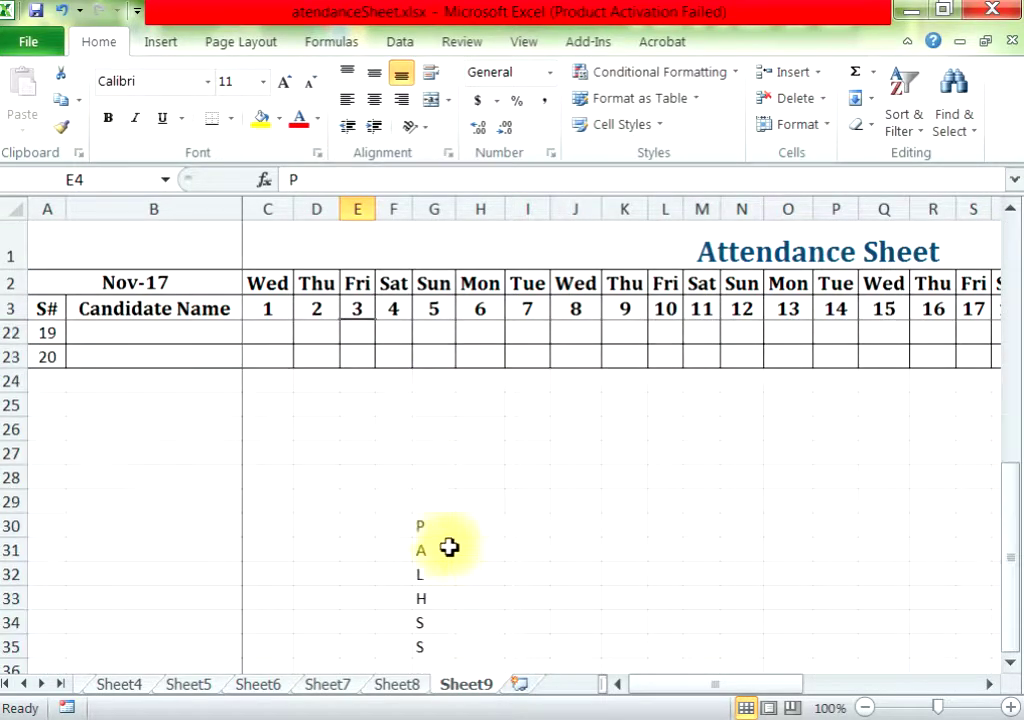
pyautogui.click(445, 527)
pyautogui.click(279, 118)
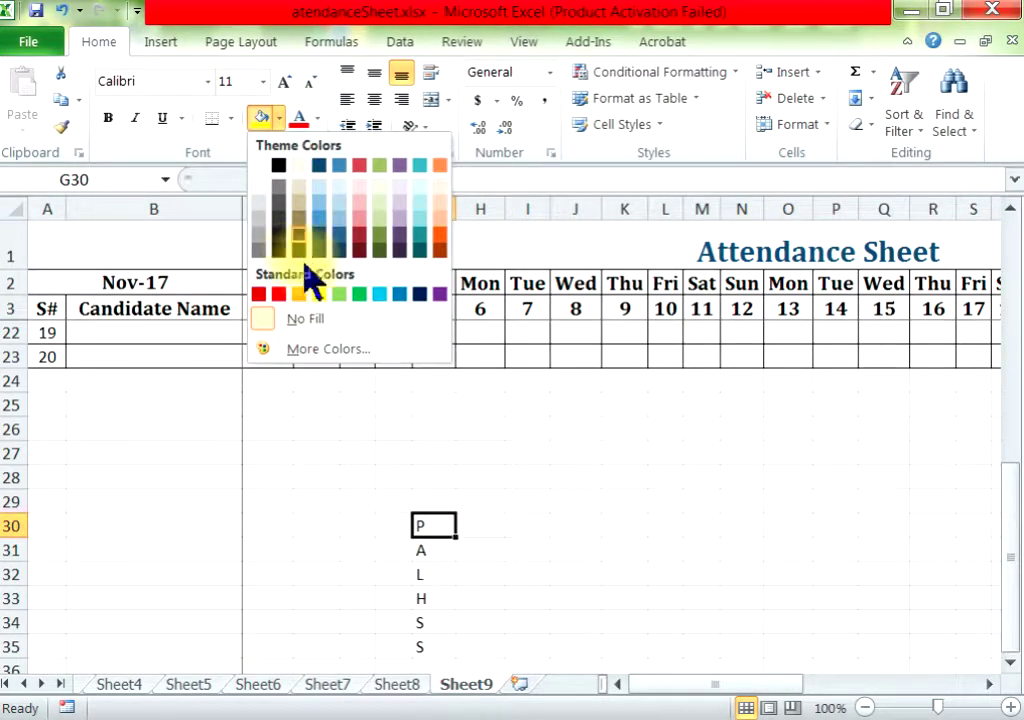
pyautogui.click(340, 293)
# - Fill the A legend cell red with white text
pyautogui.click(425, 548)
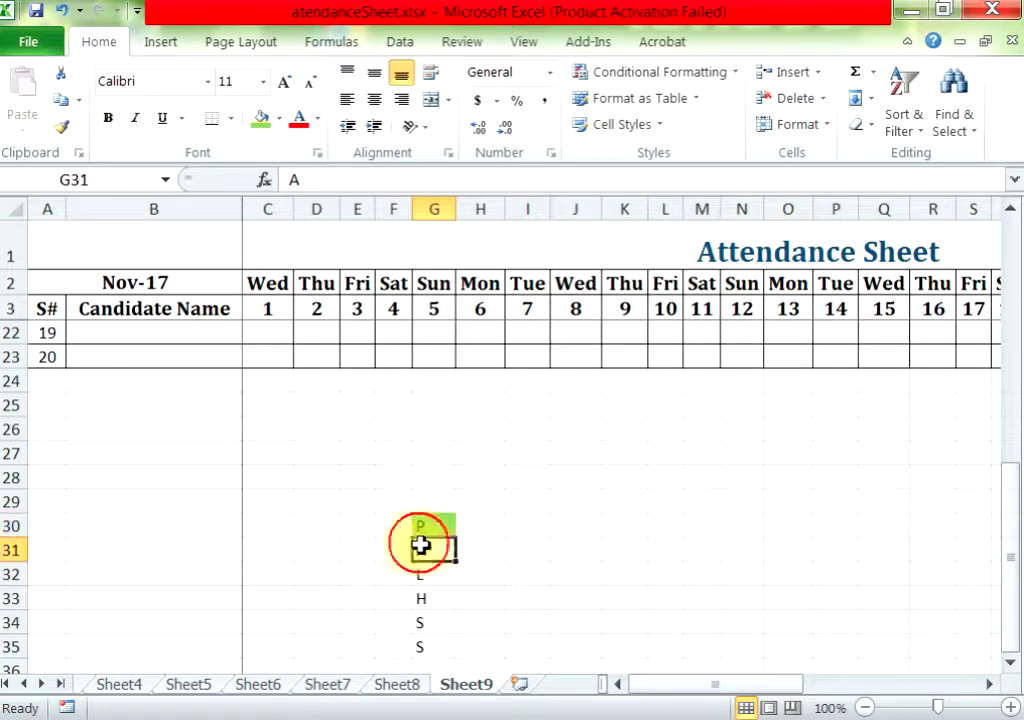
pyautogui.click(280, 118)
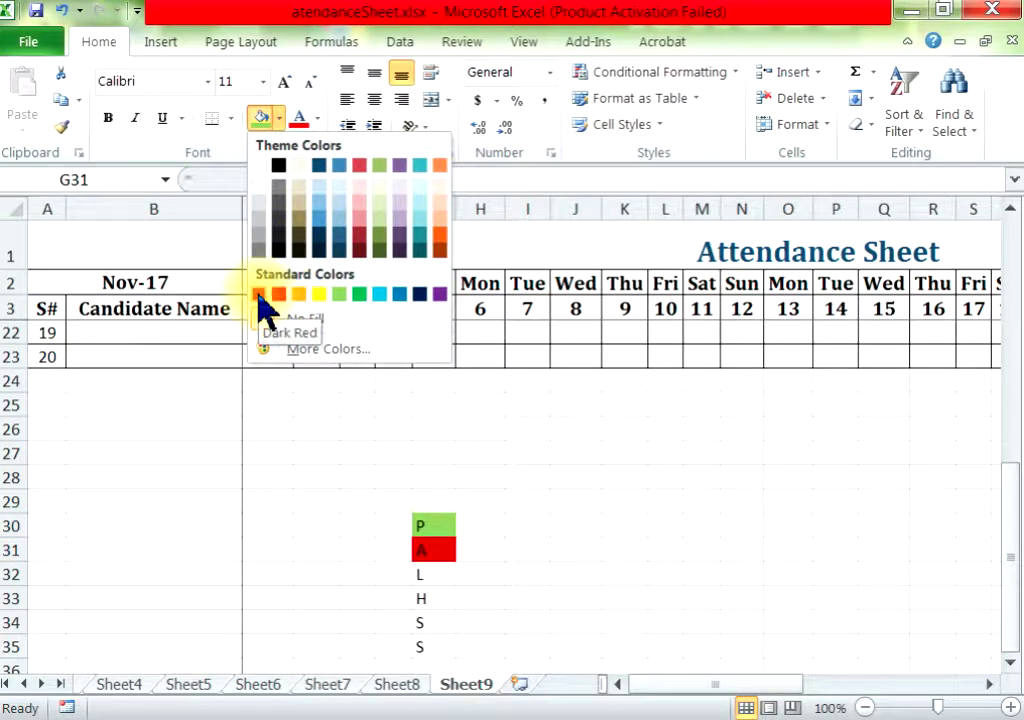
pyautogui.click(258, 293)
pyautogui.click(317, 118)
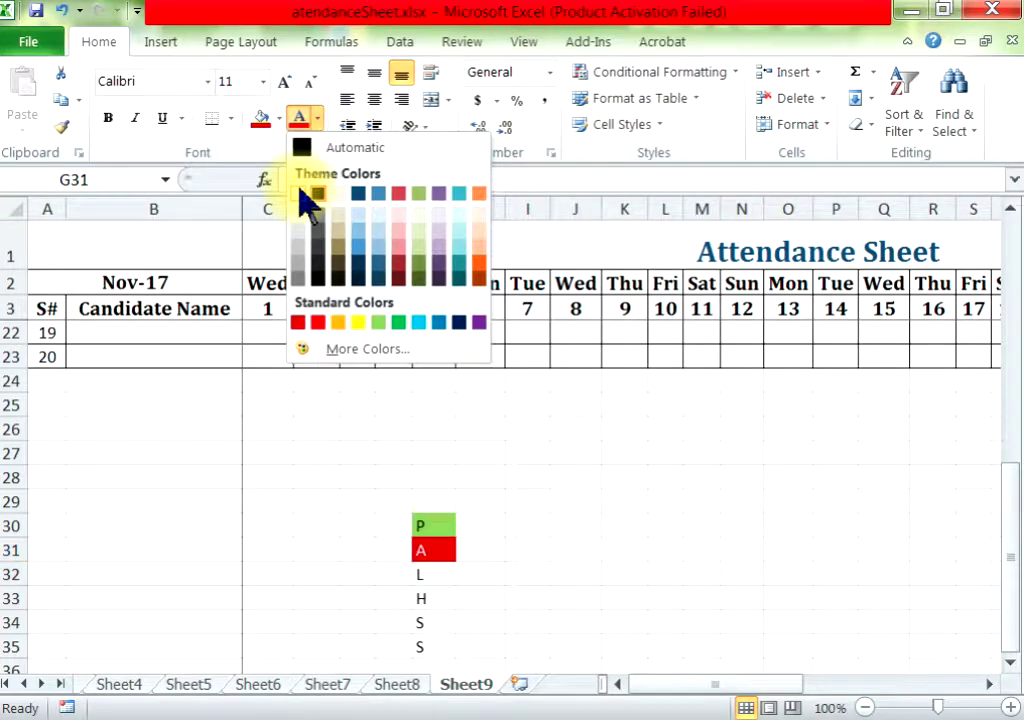
pyautogui.click(305, 195)
# - Fill the L legend cell yellow and the H cell light blue
pyautogui.click(432, 580)
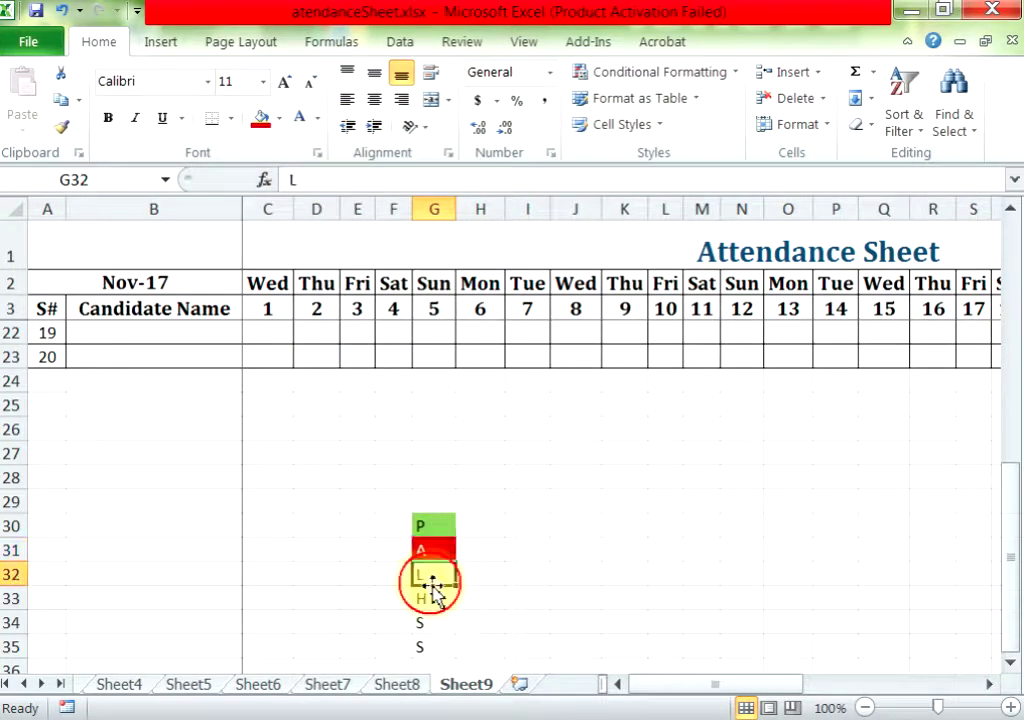
pyautogui.click(279, 118)
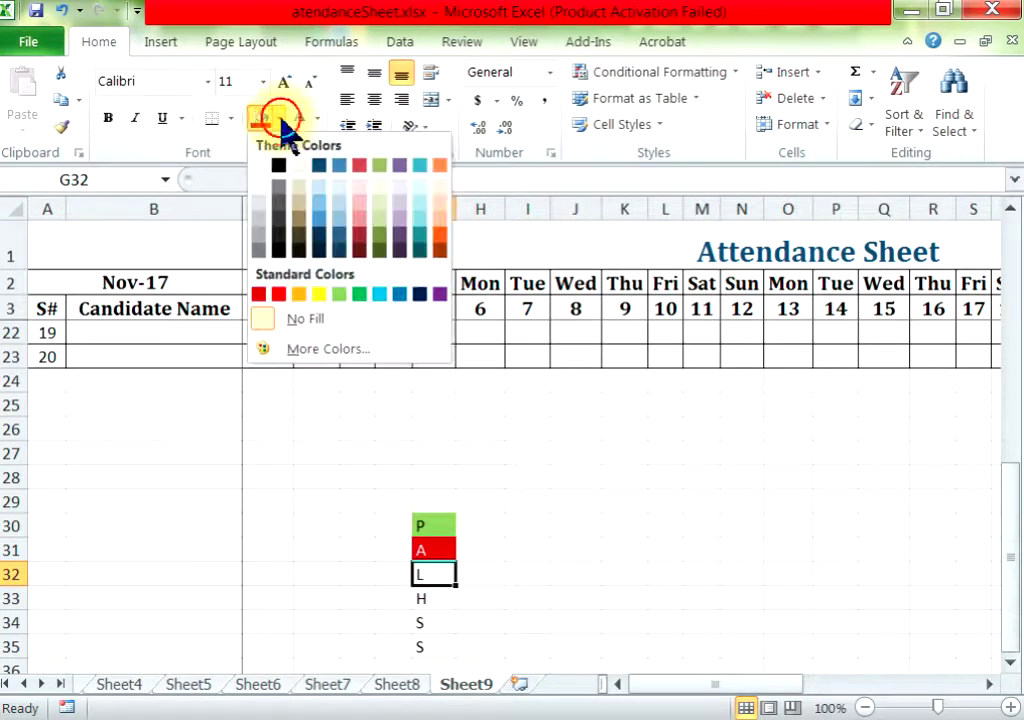
pyautogui.click(319, 295)
pyautogui.click(430, 597)
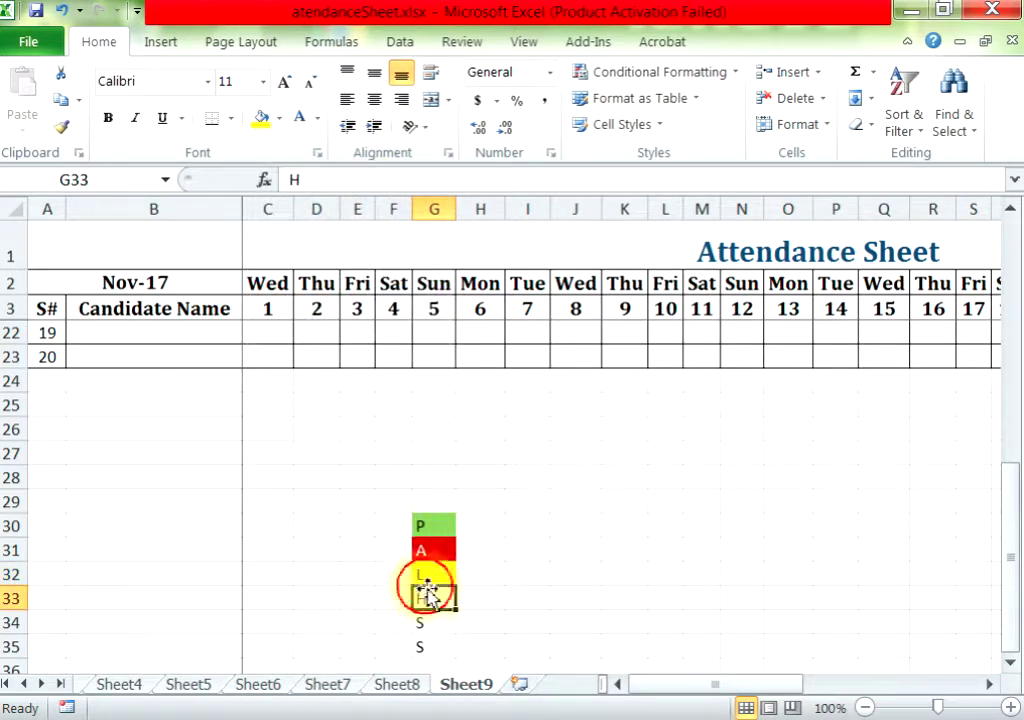
pyautogui.click(279, 118)
pyautogui.click(375, 295)
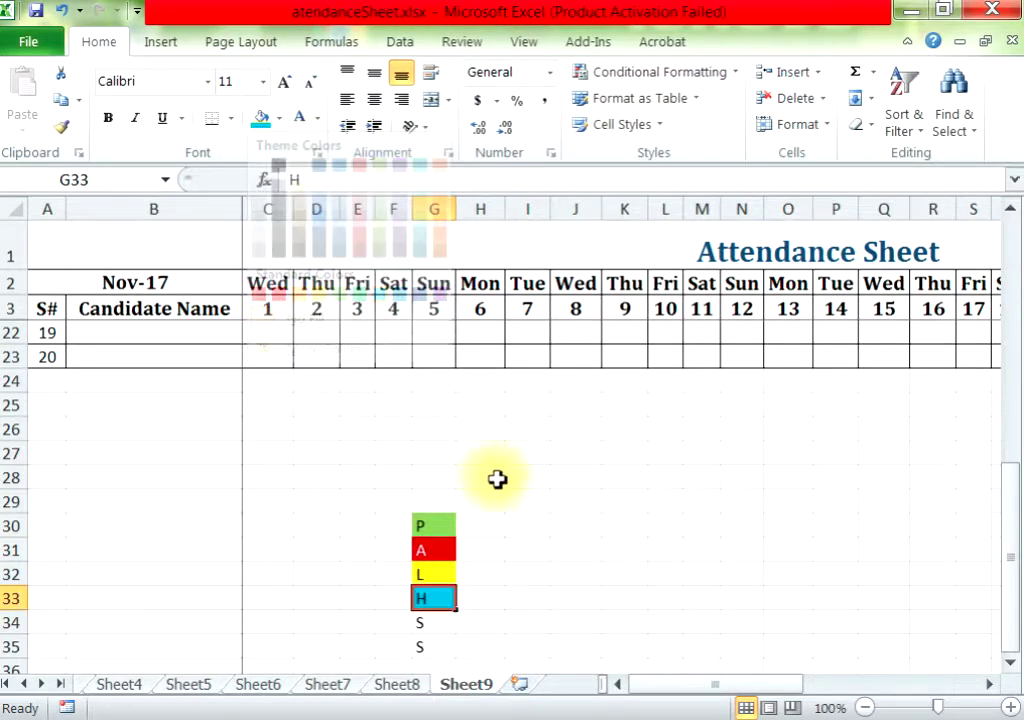
# - Fill the two S legend cells orange and light orange
pyautogui.click(433, 624)
pyautogui.click(279, 118)
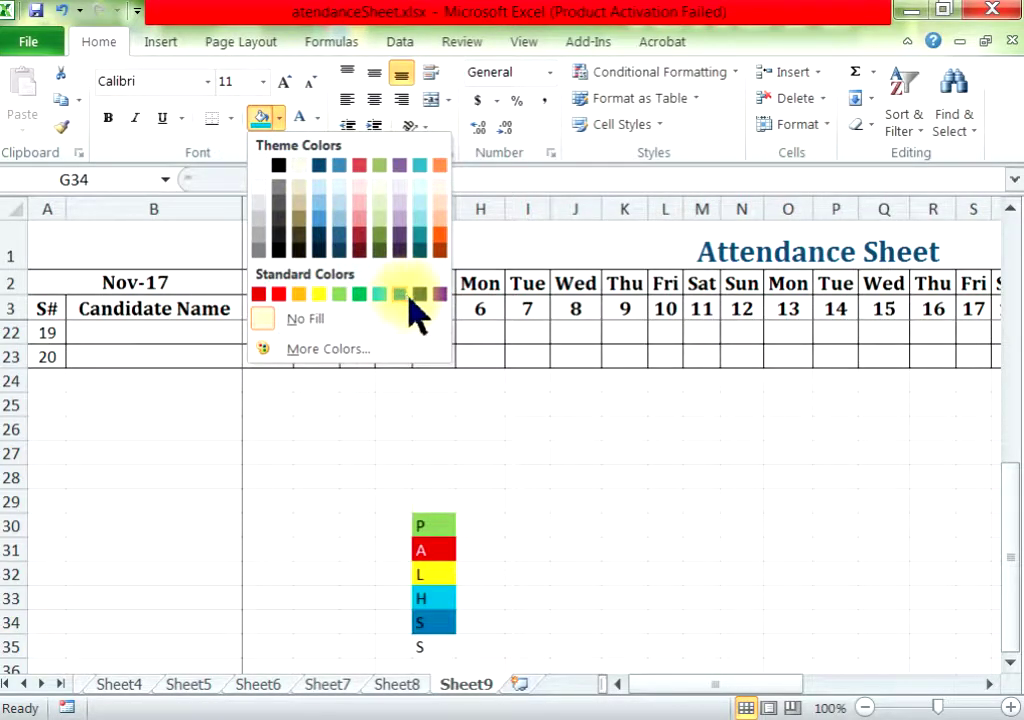
pyautogui.click(443, 245)
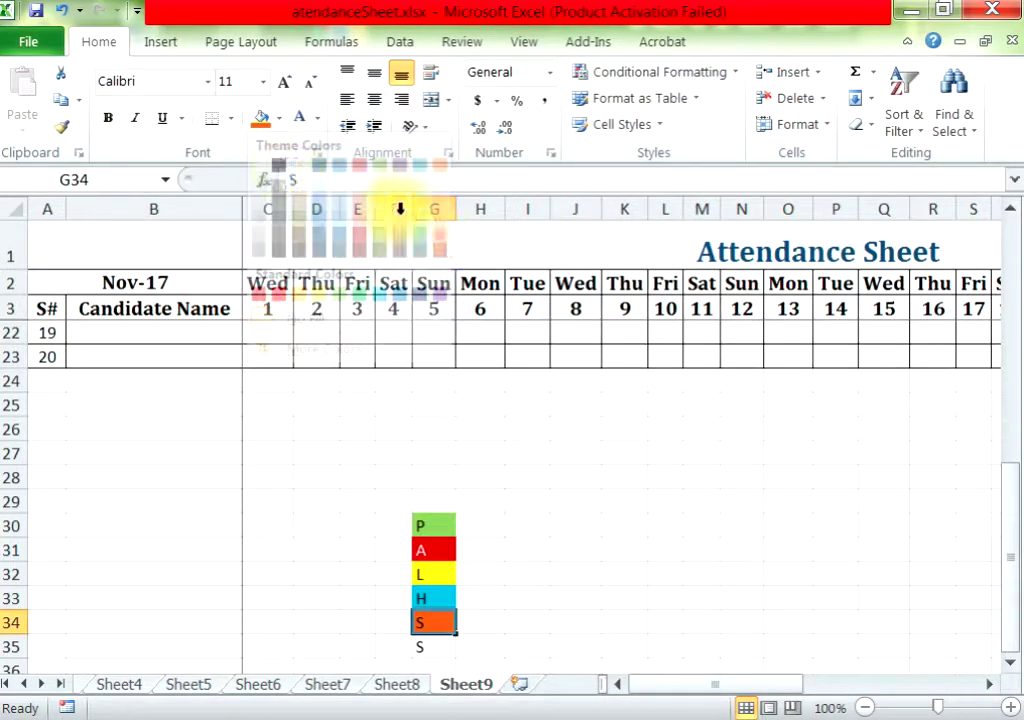
pyautogui.click(425, 647)
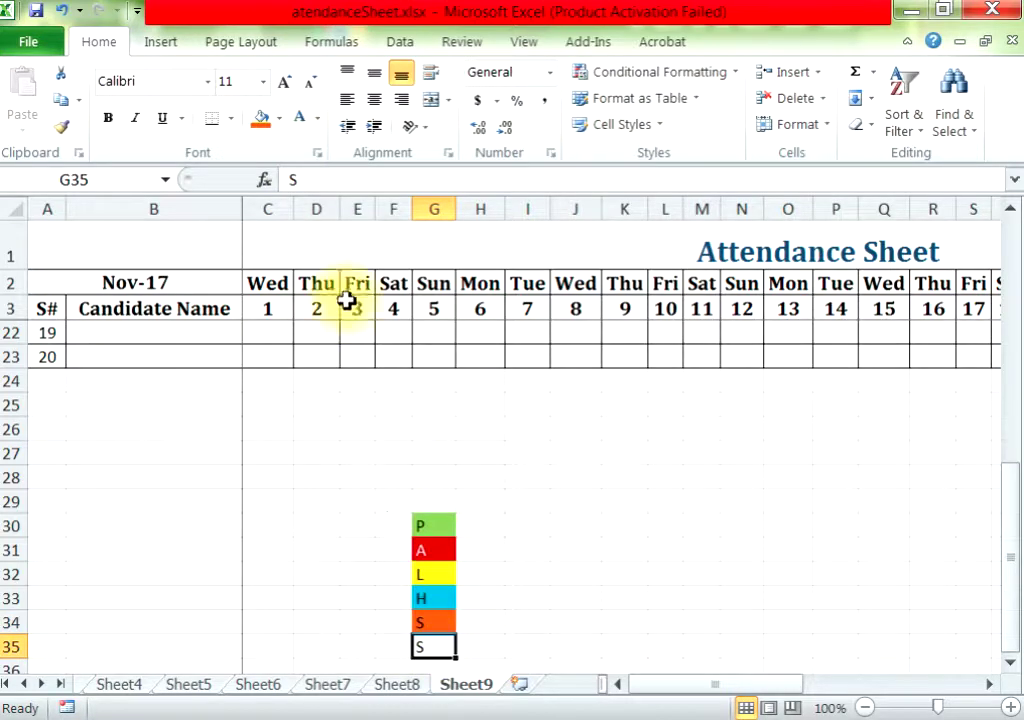
pyautogui.click(280, 118)
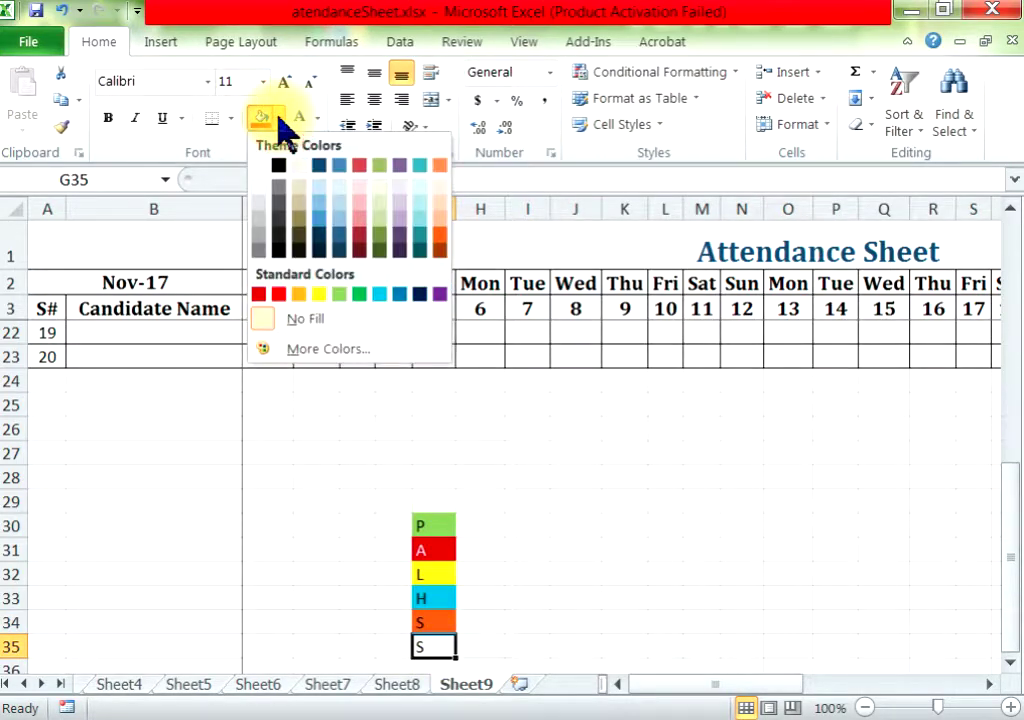
pyautogui.click(299, 294)
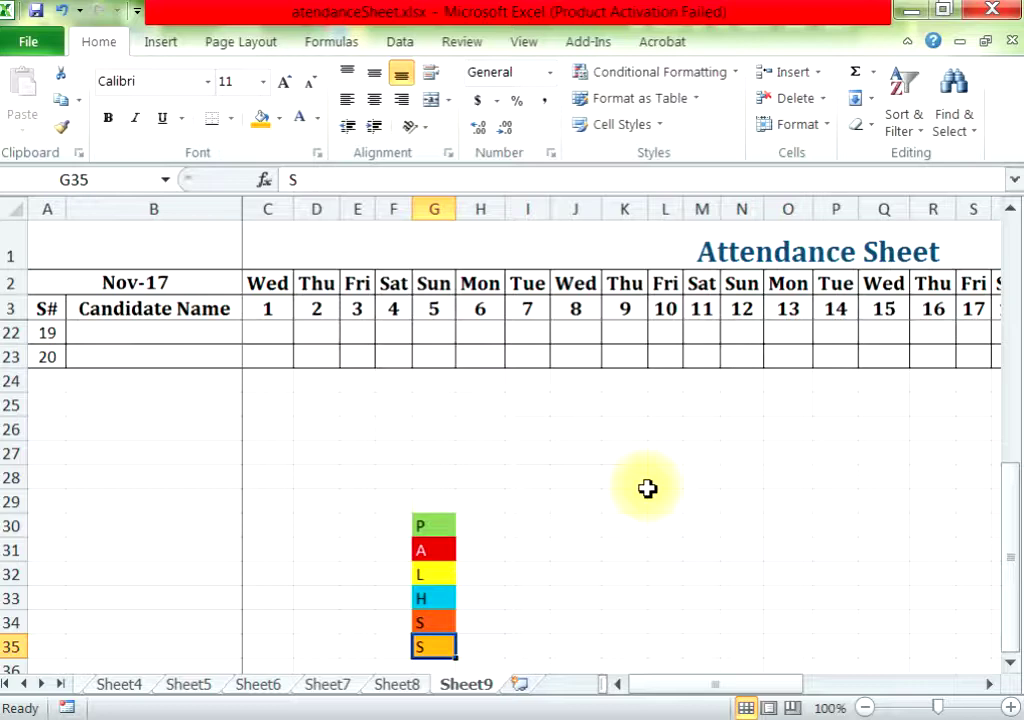
pyautogui.click(316, 120)
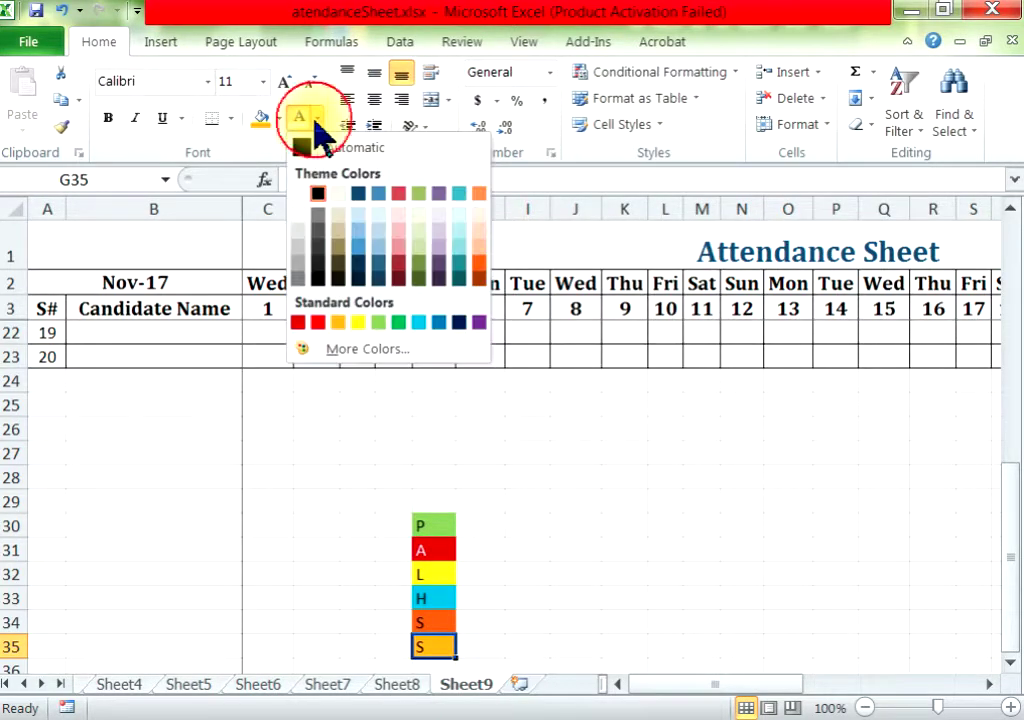
pyautogui.click(457, 562)
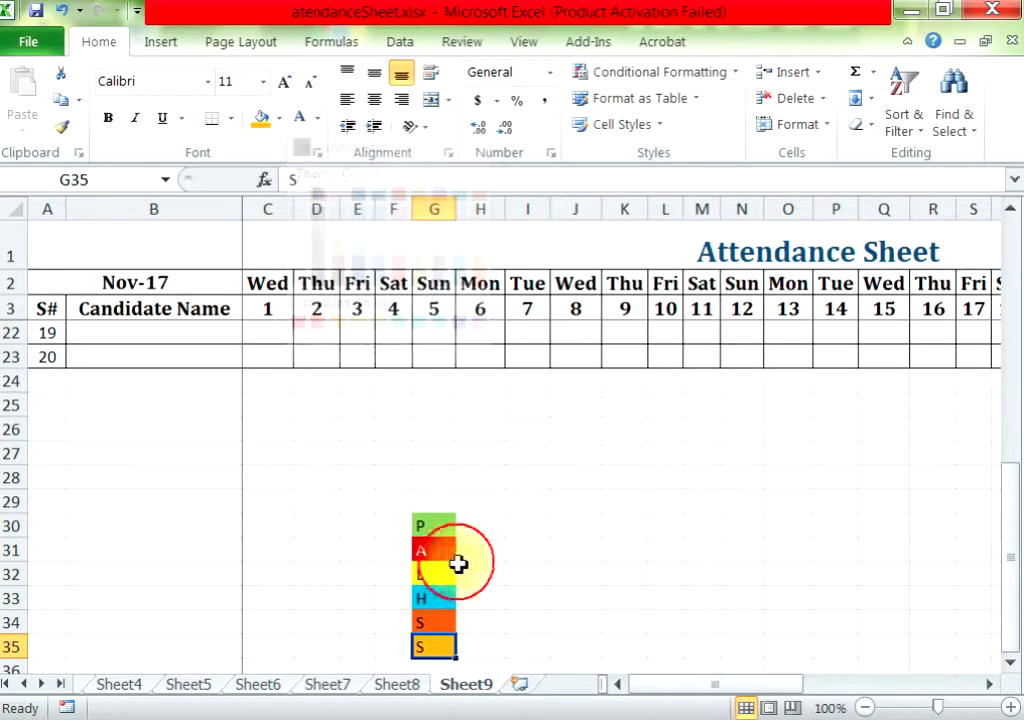
pyautogui.click(450, 552)
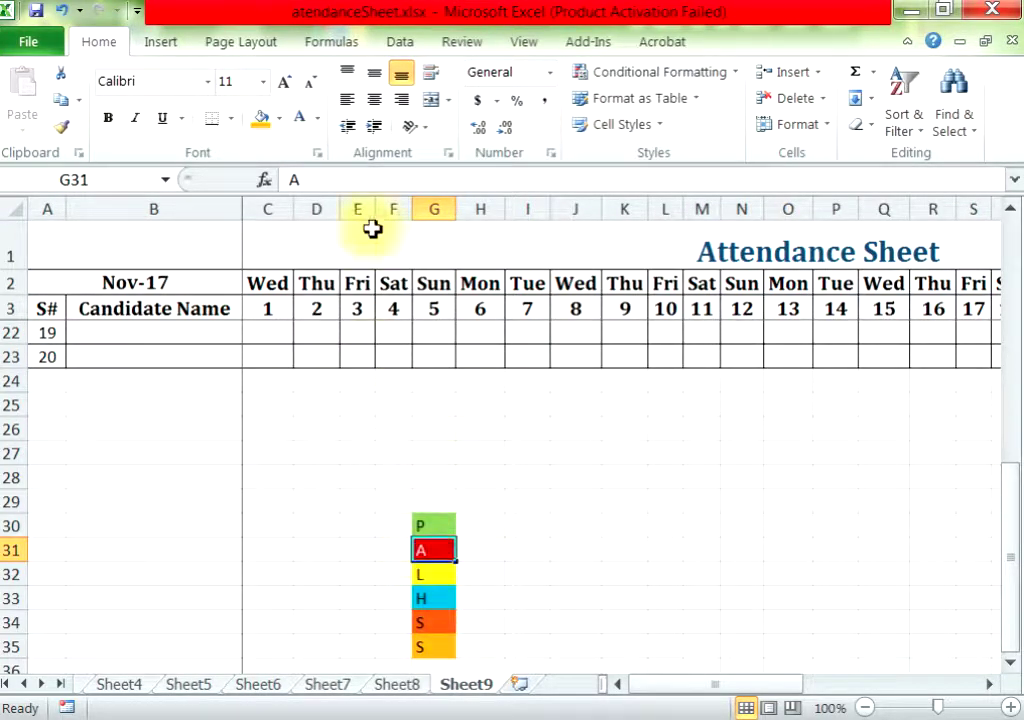
# - Scroll up to row 4 so the candidate rows and their codes are visible
pyautogui.scroll(3, 233, 489)
pyautogui.scroll(3, 265, 491)
pyautogui.scroll(-1, 288, 491)
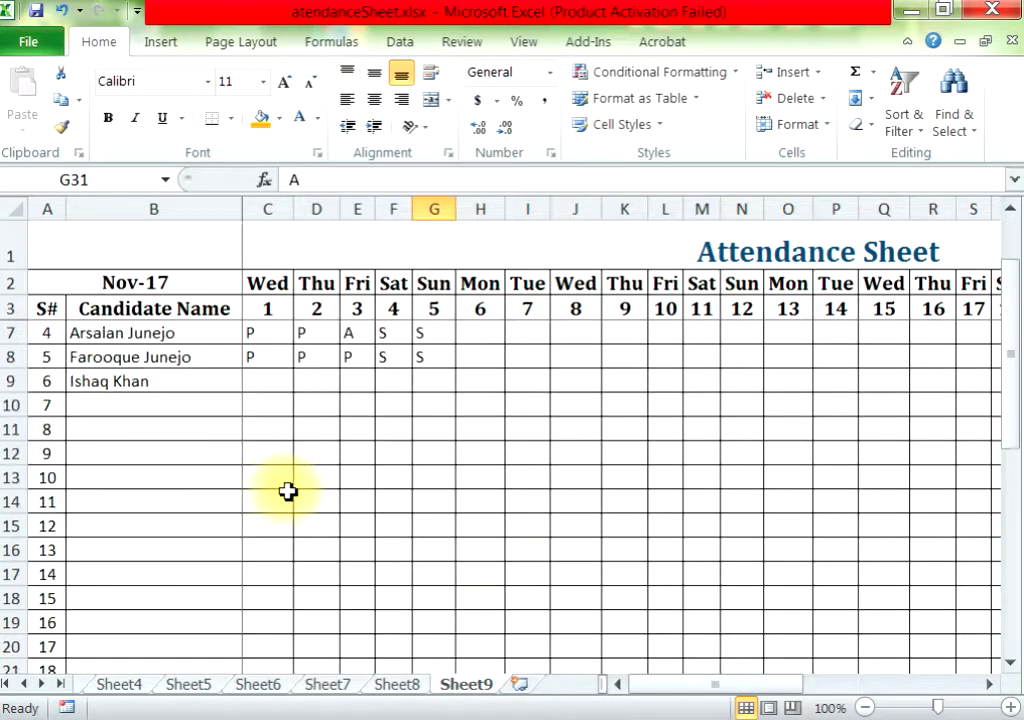
pyautogui.scroll(1, 288, 491)
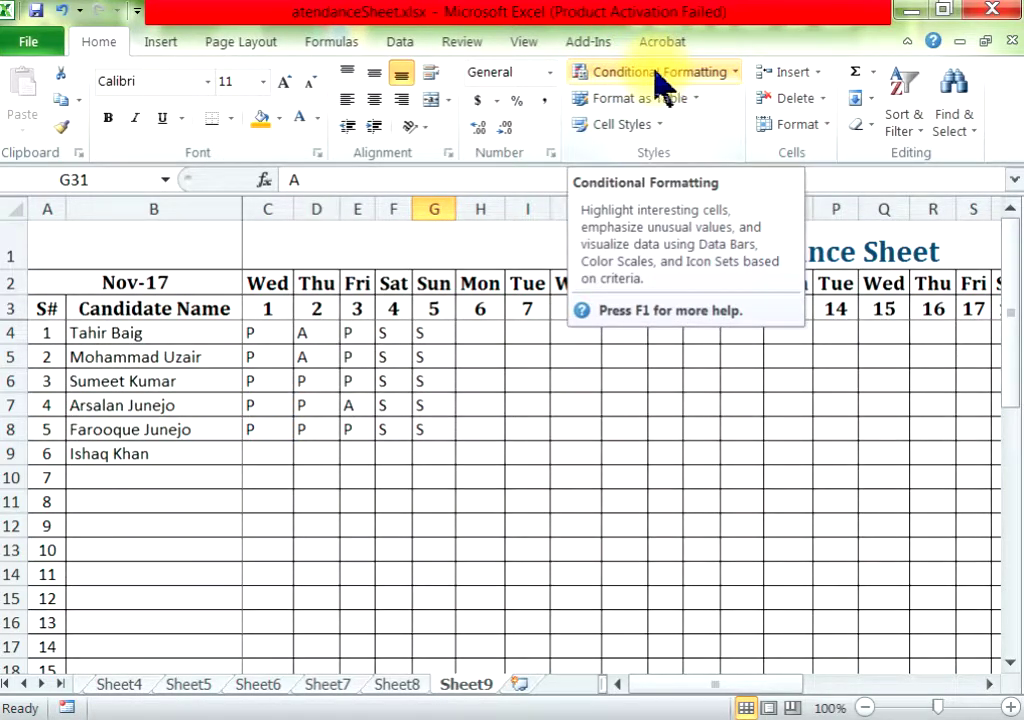
# - Check the green P legend cell below the table, then return to the grid
pyautogui.scroll(-3, 423, 500)
pyautogui.scroll(-2, 432, 521)
pyautogui.click(435, 595)
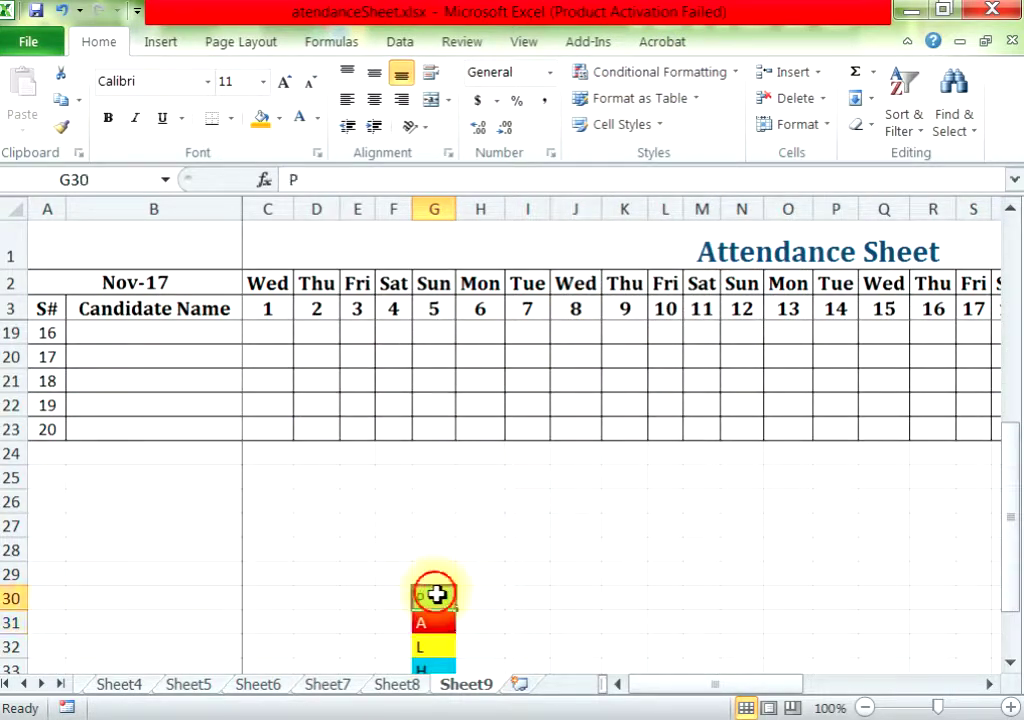
pyautogui.scroll(4, 416, 528)
pyautogui.scroll(1, 416, 528)
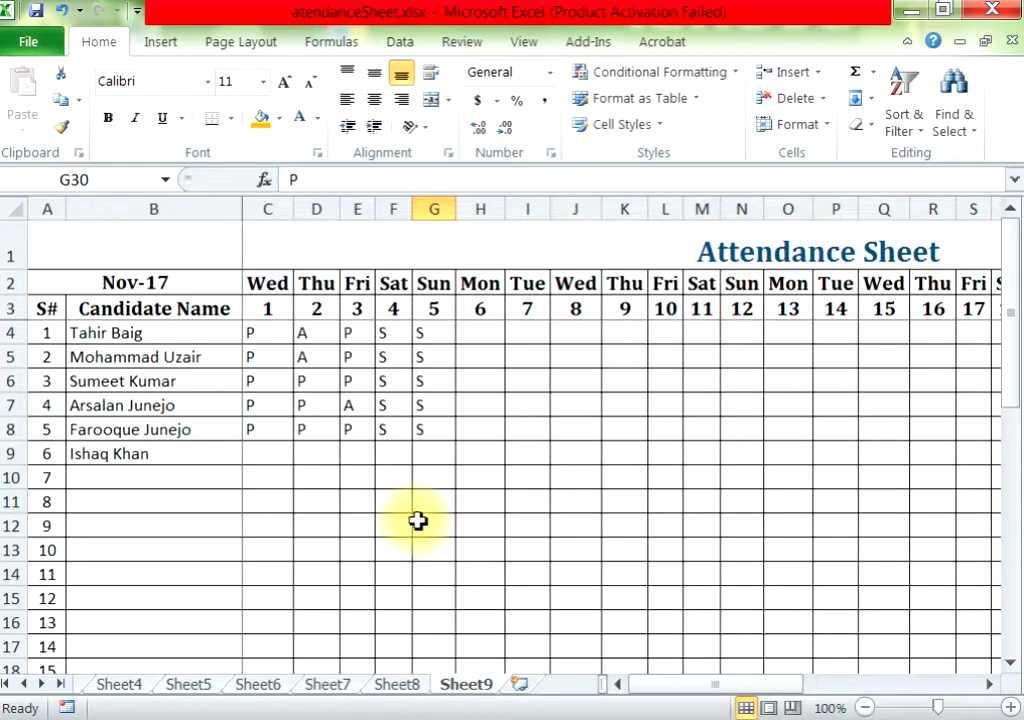
# - Select the attendance grid C4:AG23 and open Conditional Formatting
pyautogui.click(255, 331)
pyautogui.moveTo(255, 332)
pyautogui.mouseDown()
pyautogui.moveTo(1013, 323)
pyautogui.moveTo(830, 706)
pyautogui.moveTo(886, 620)
pyautogui.mouseUp()
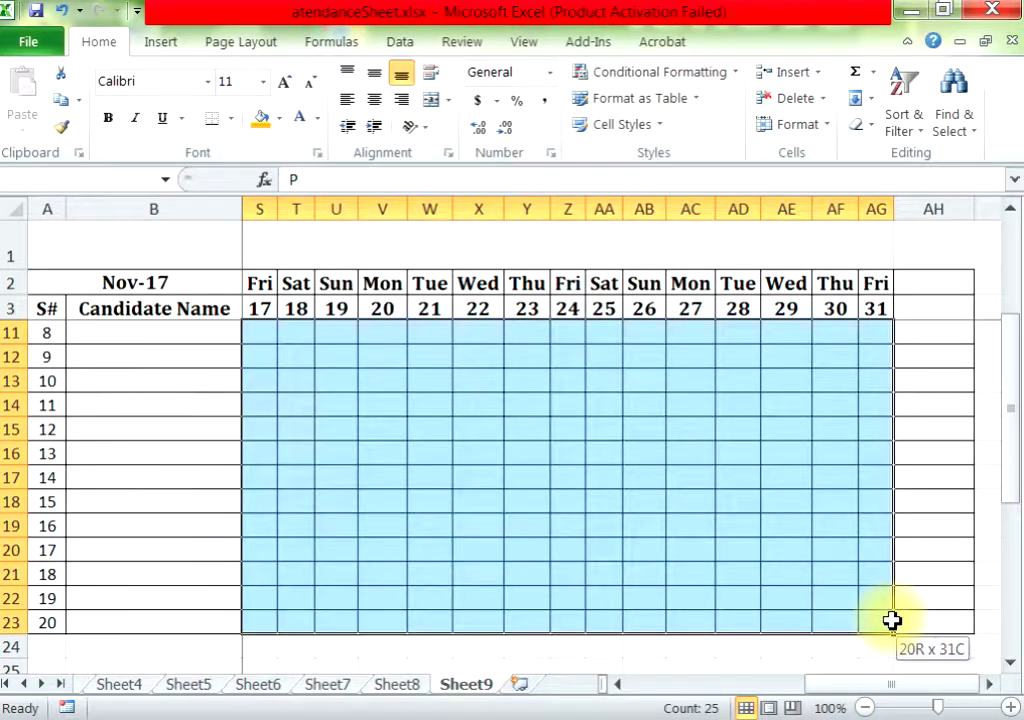
pyautogui.click(638, 74)
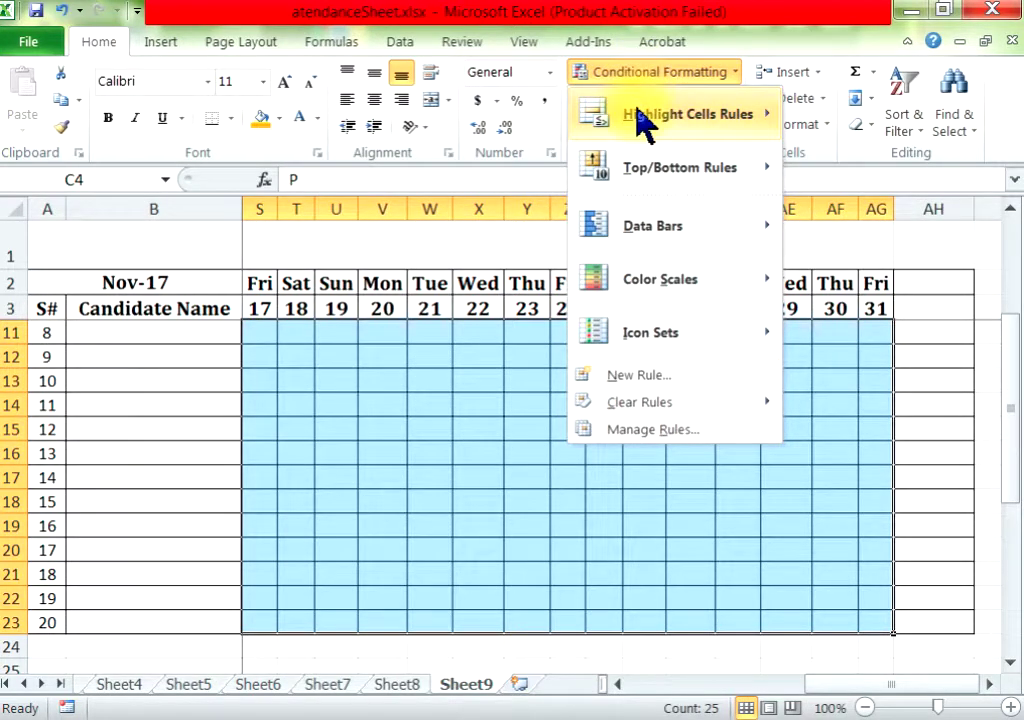
# - Add a Text that Contains rule giving cells with P a custom light green fill
pyautogui.moveTo(638, 115)
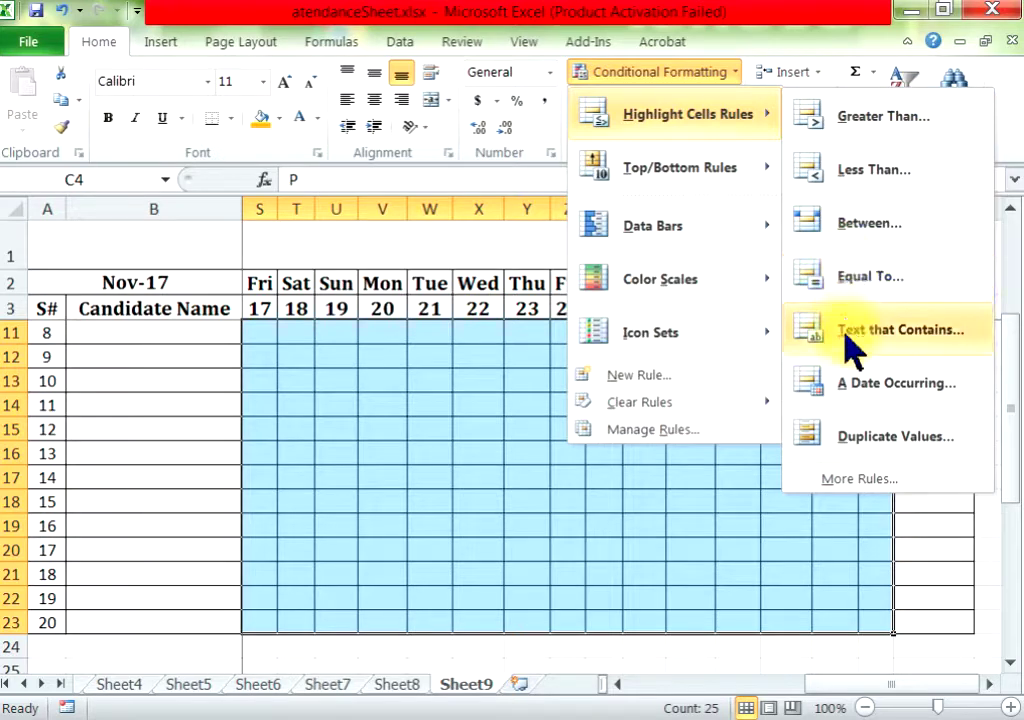
pyautogui.click(905, 333)
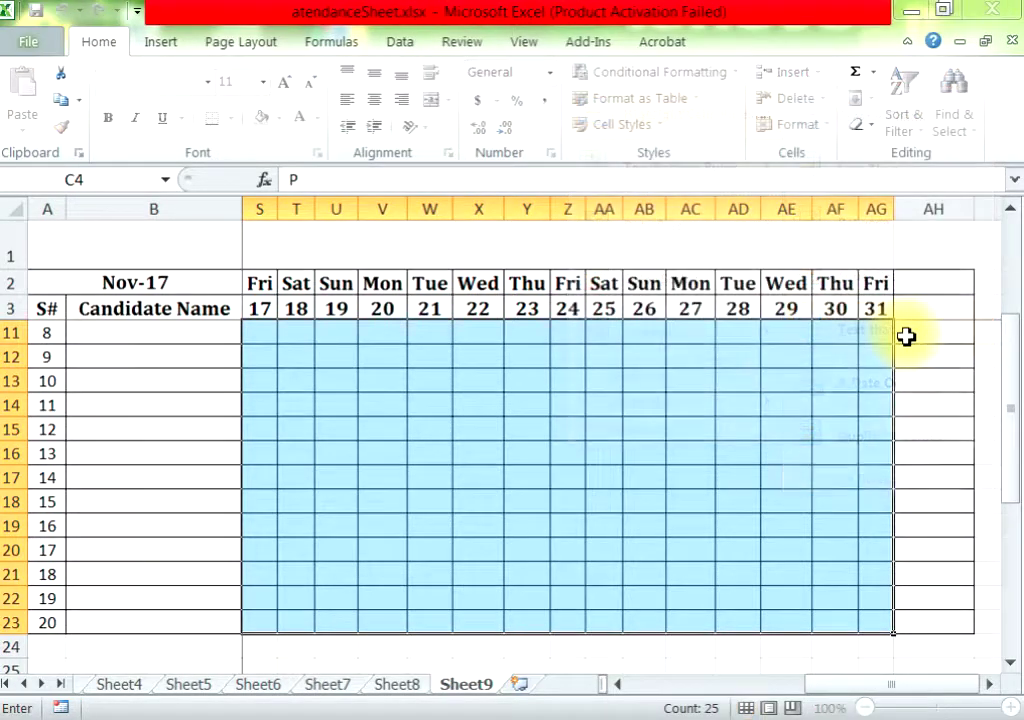
pyautogui.click(467, 550)
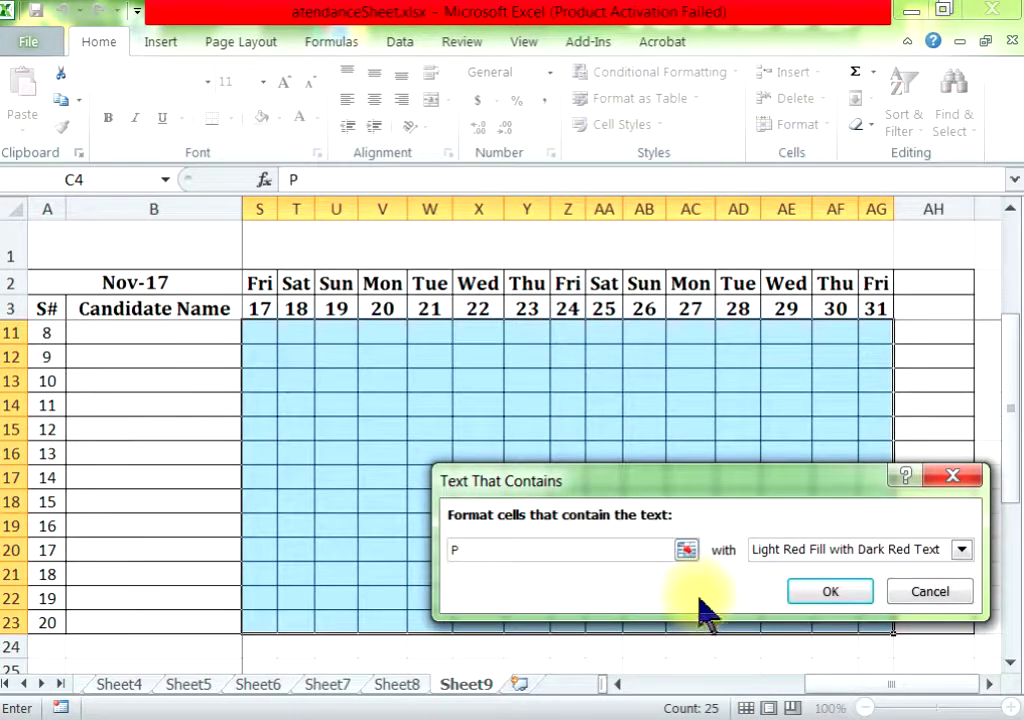
pyautogui.click(961, 550)
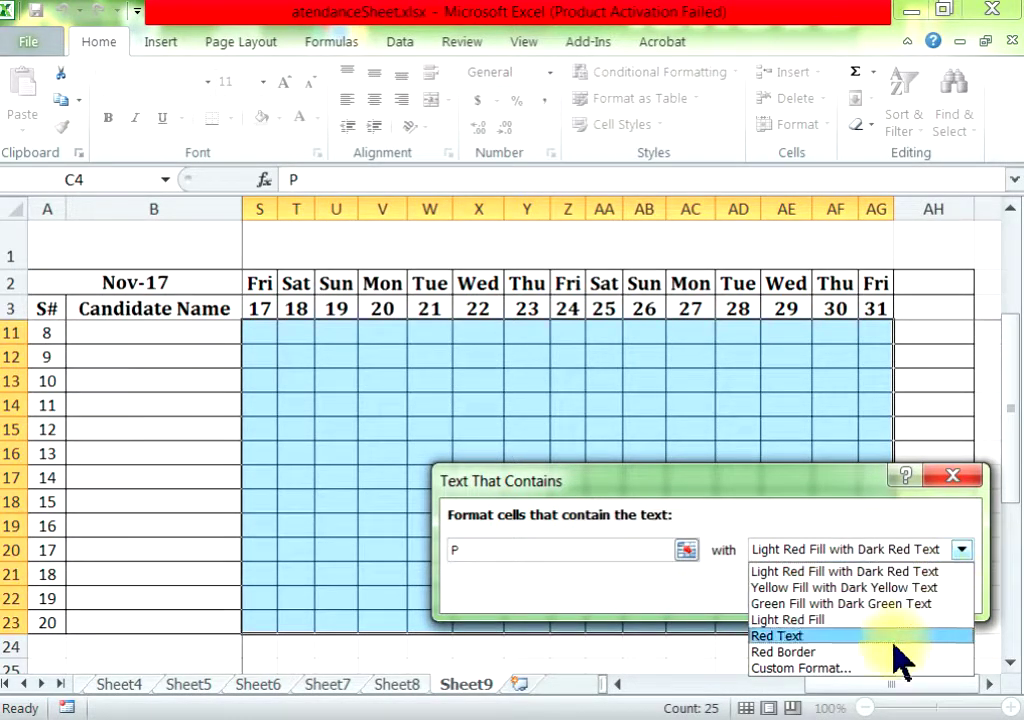
pyautogui.click(836, 670)
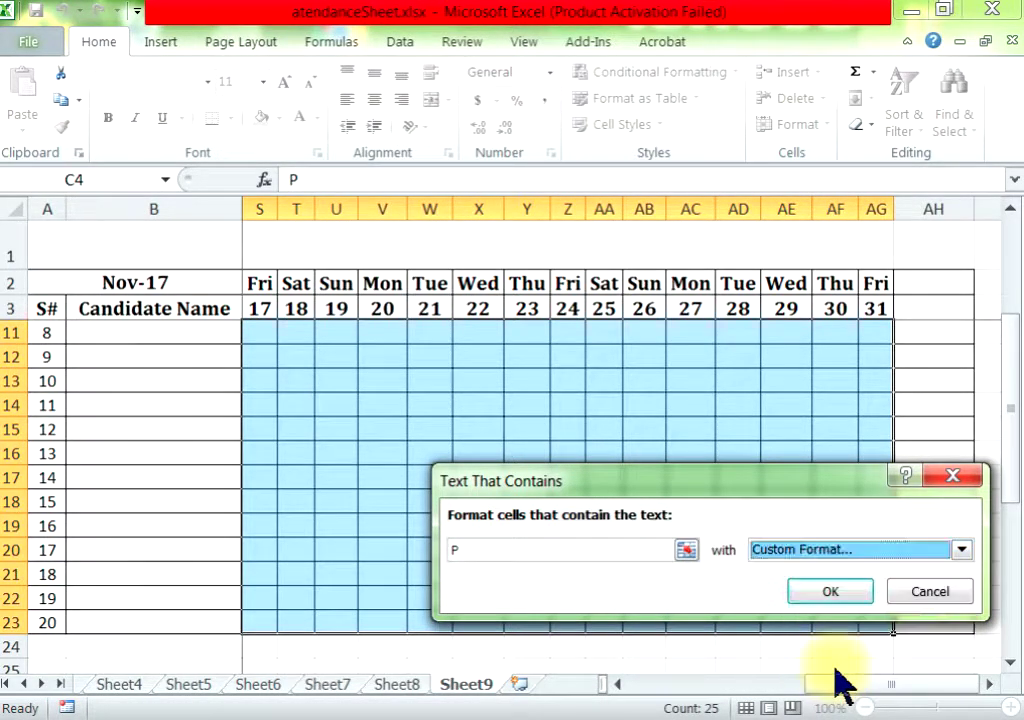
pyautogui.click(632, 165)
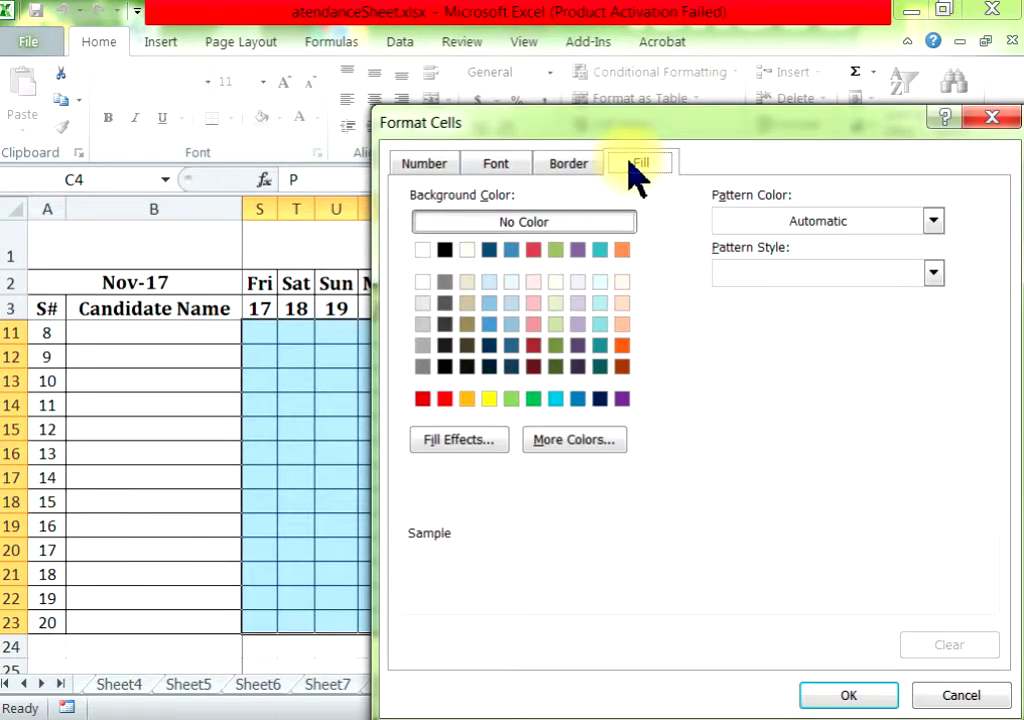
pyautogui.click(511, 399)
pyautogui.click(820, 695)
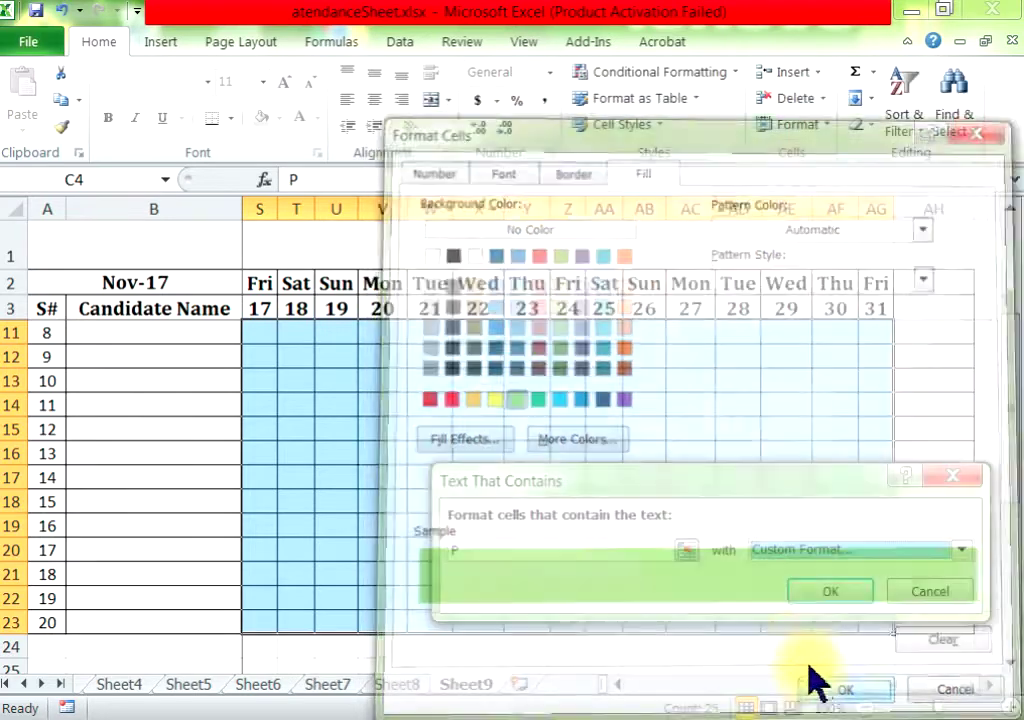
pyautogui.click(828, 594)
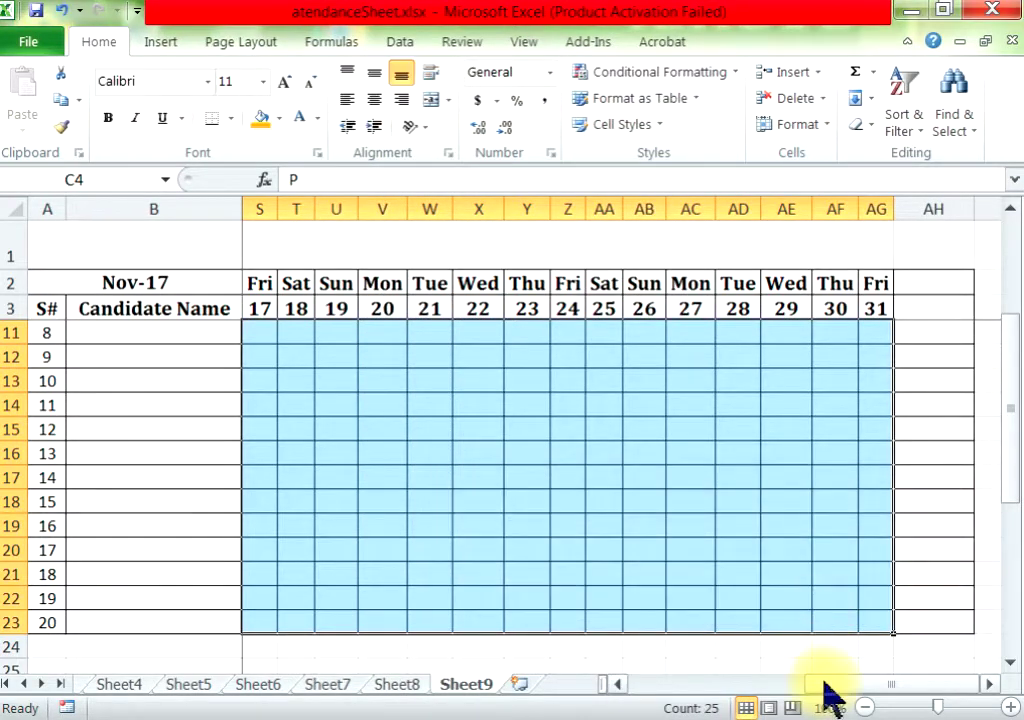
pyautogui.moveTo(823, 697); pyautogui.dragTo(647, 697)
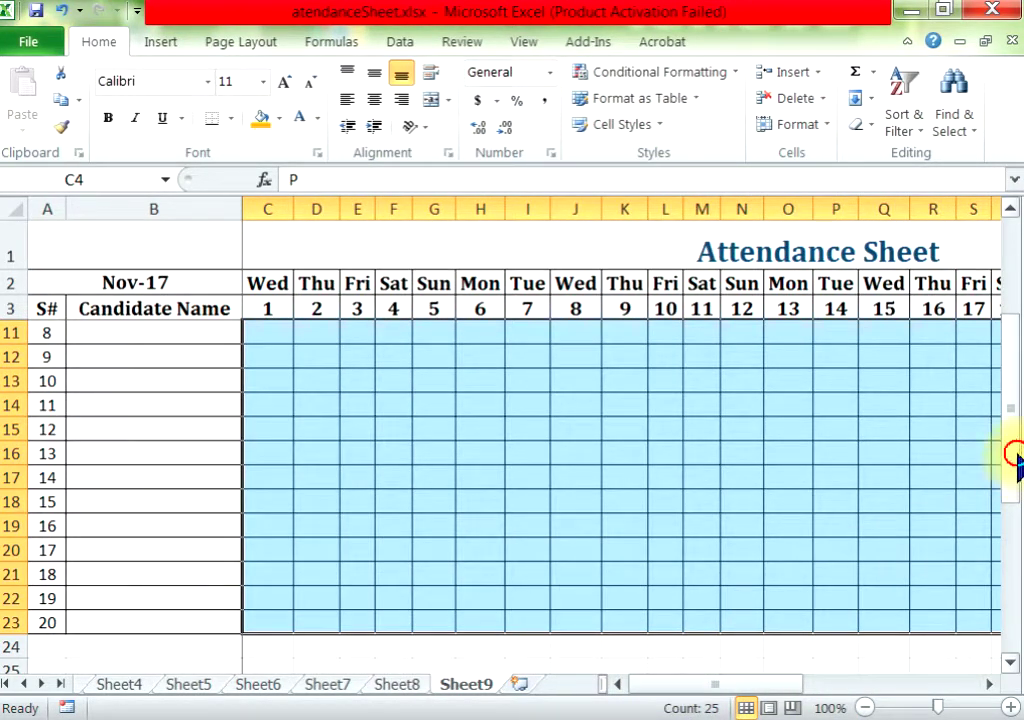
pyautogui.moveTo(1012, 455); pyautogui.dragTo(1006, 229)
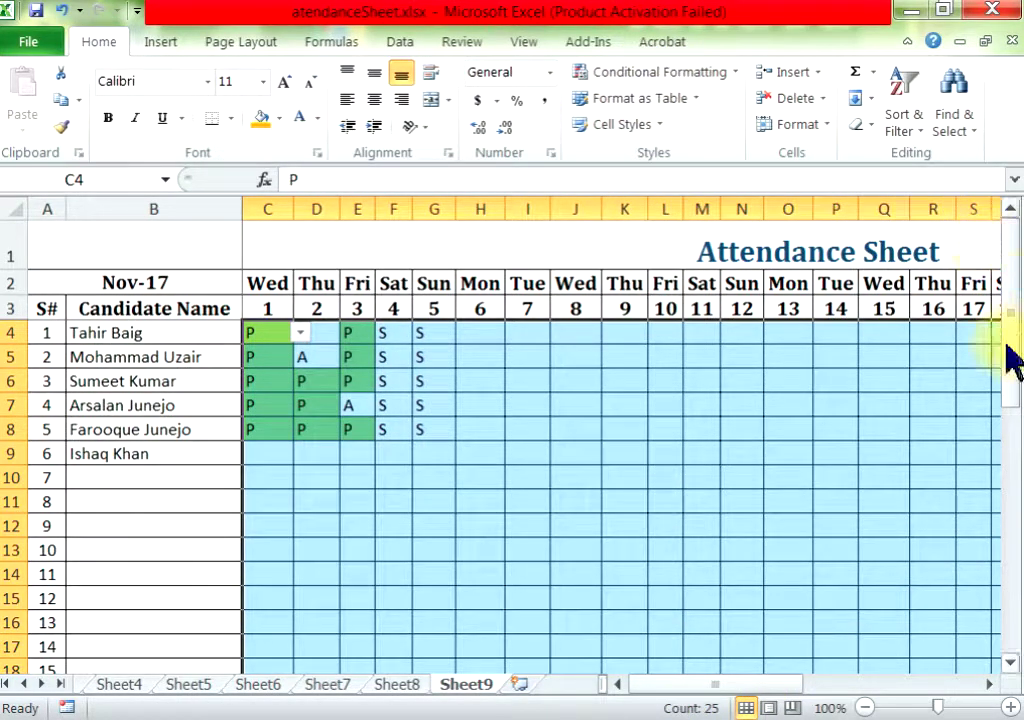
# - Start a Text that Contains highlight rule matching the letter A
pyautogui.moveTo(1012, 385); pyautogui.dragTo(1014, 268)
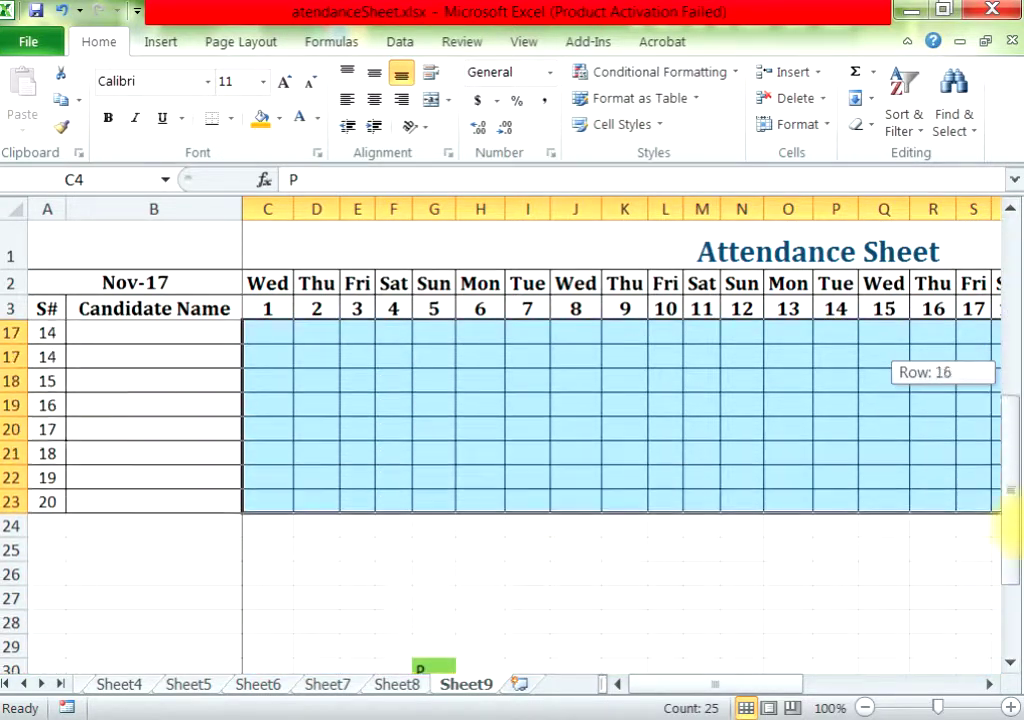
pyautogui.click(730, 72)
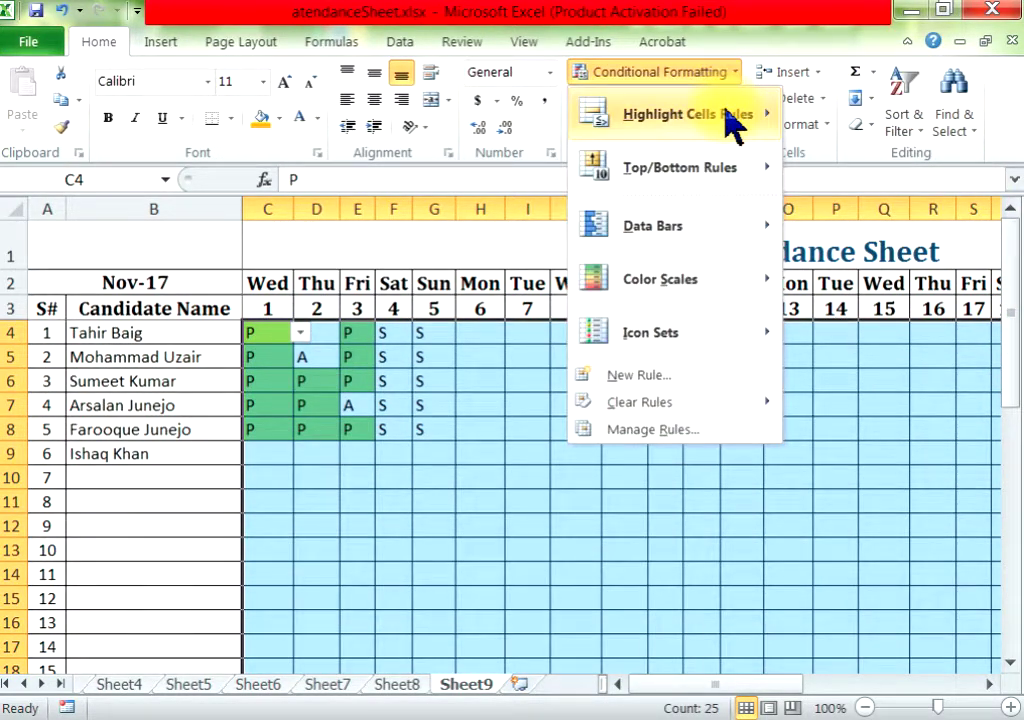
pyautogui.moveTo(733, 118)
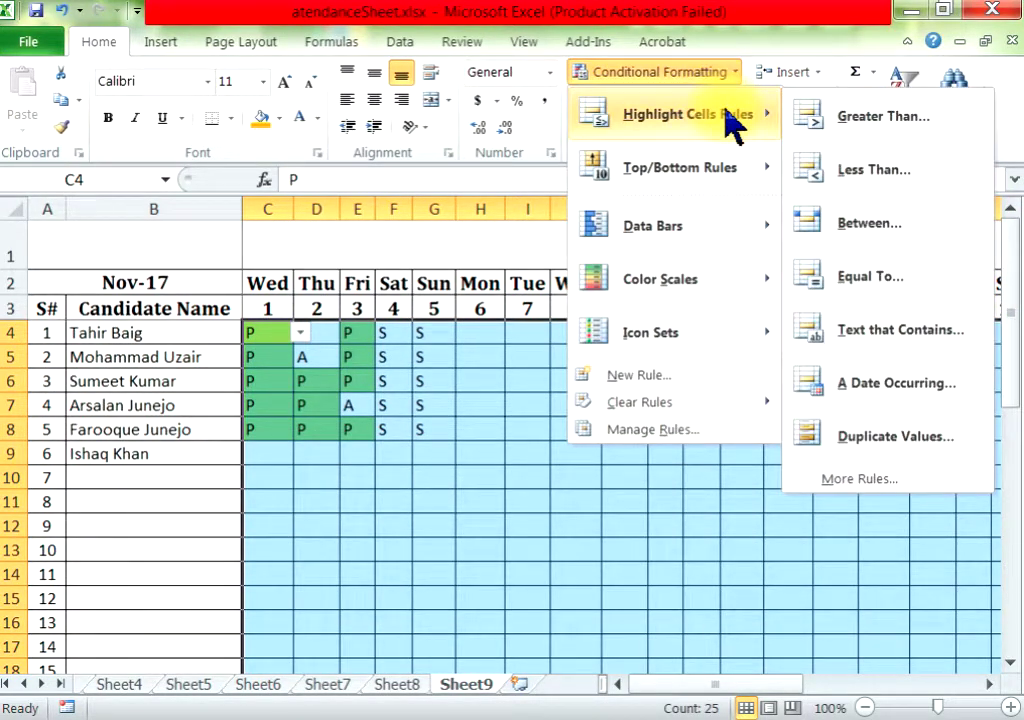
pyautogui.click(888, 331)
pyautogui.write('a')
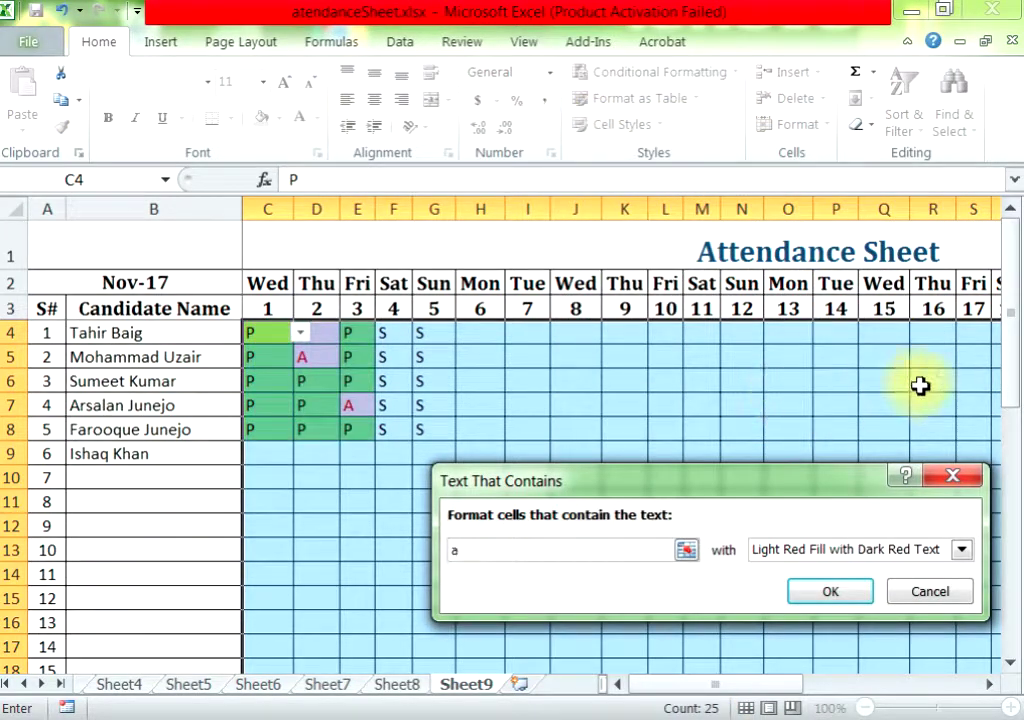
pyautogui.moveTo(485, 553); pyautogui.dragTo(431, 538)
pyautogui.write('A')
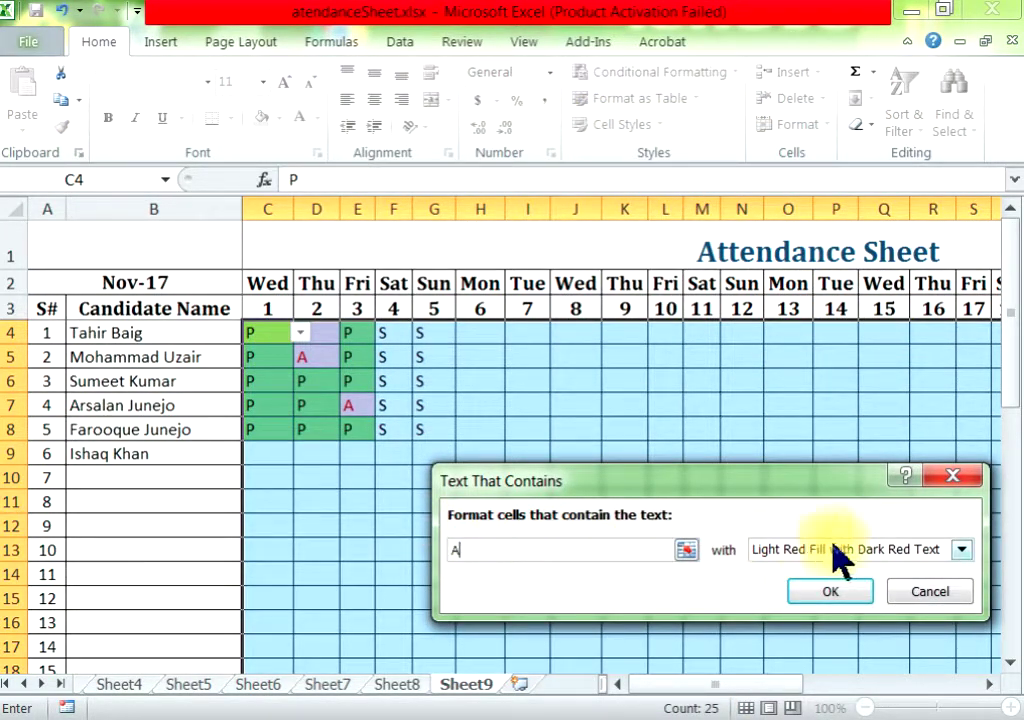
# - Give the A rule a custom red fill with white font and apply it
pyautogui.click(840, 549)
pyautogui.click(808, 665)
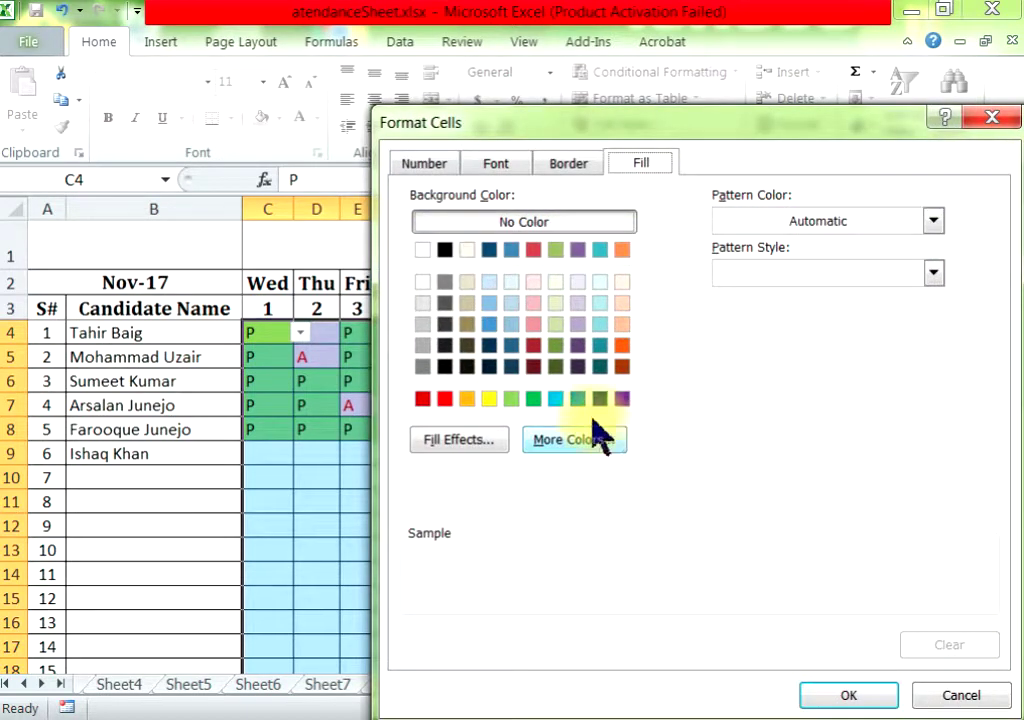
pyautogui.click(423, 401)
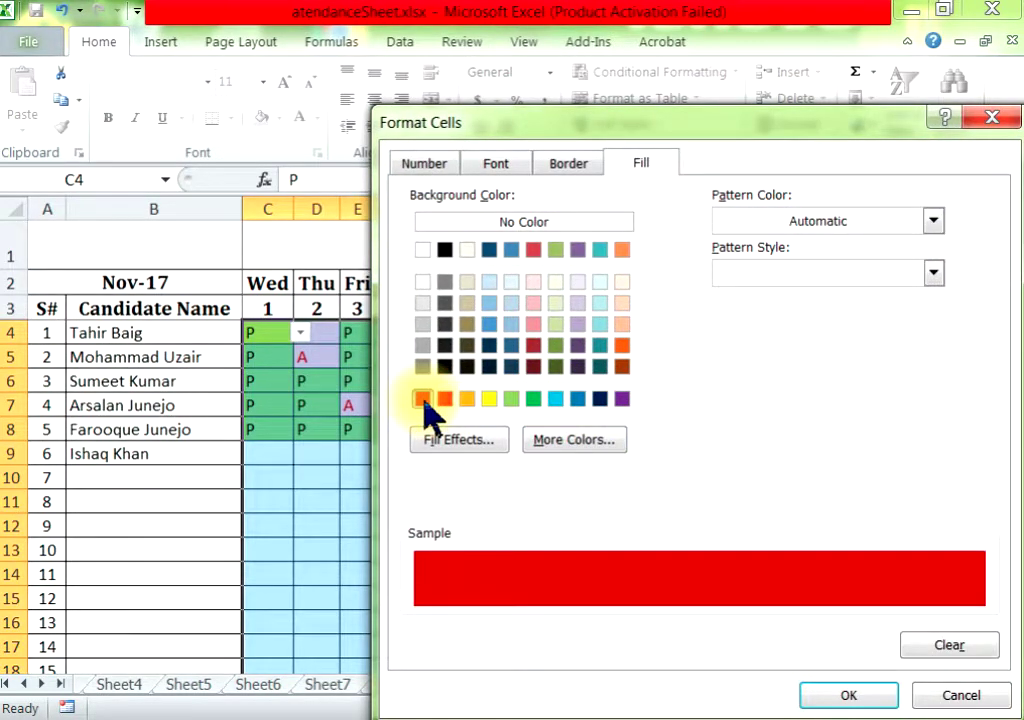
pyautogui.click(505, 599)
pyautogui.click(563, 180)
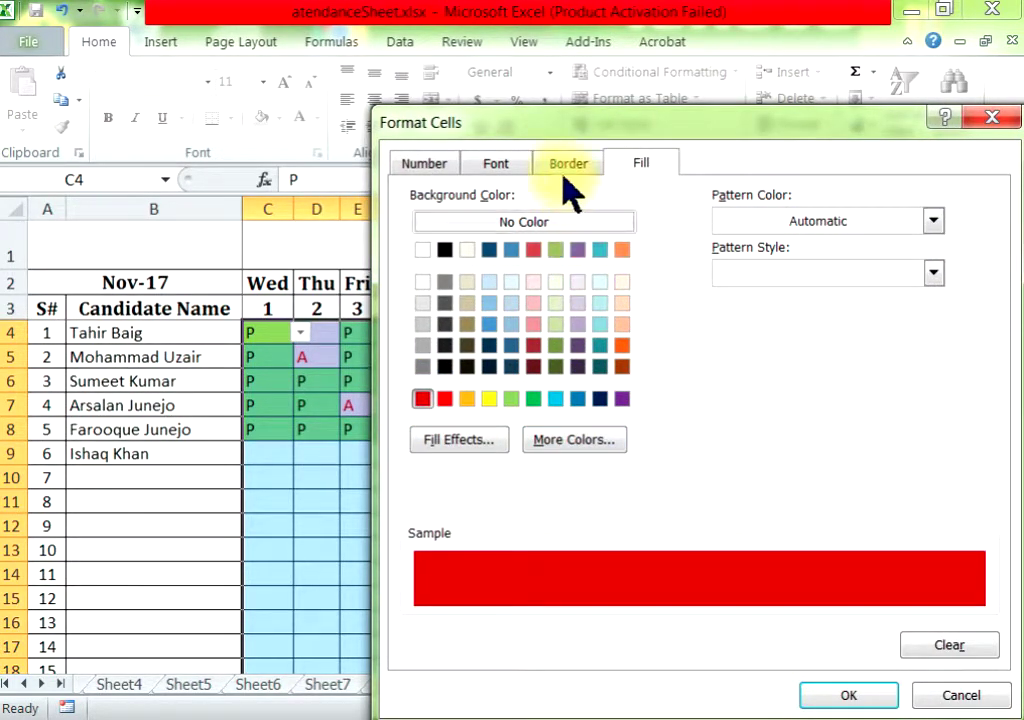
pyautogui.click(503, 166)
pyautogui.click(783, 370)
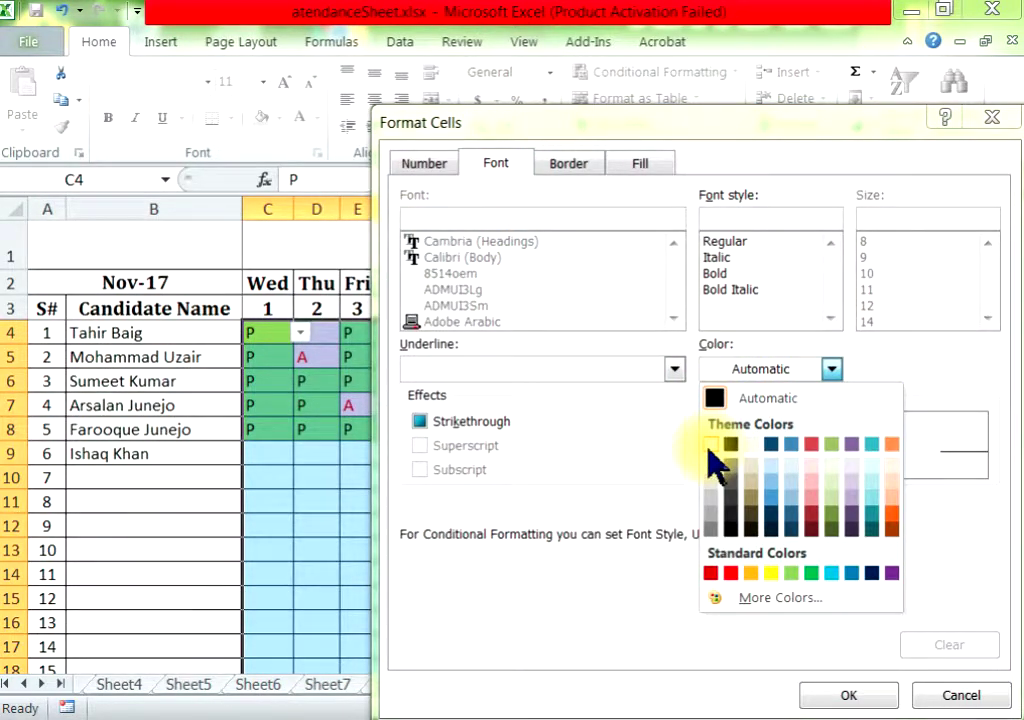
pyautogui.click(709, 446)
pyautogui.click(845, 692)
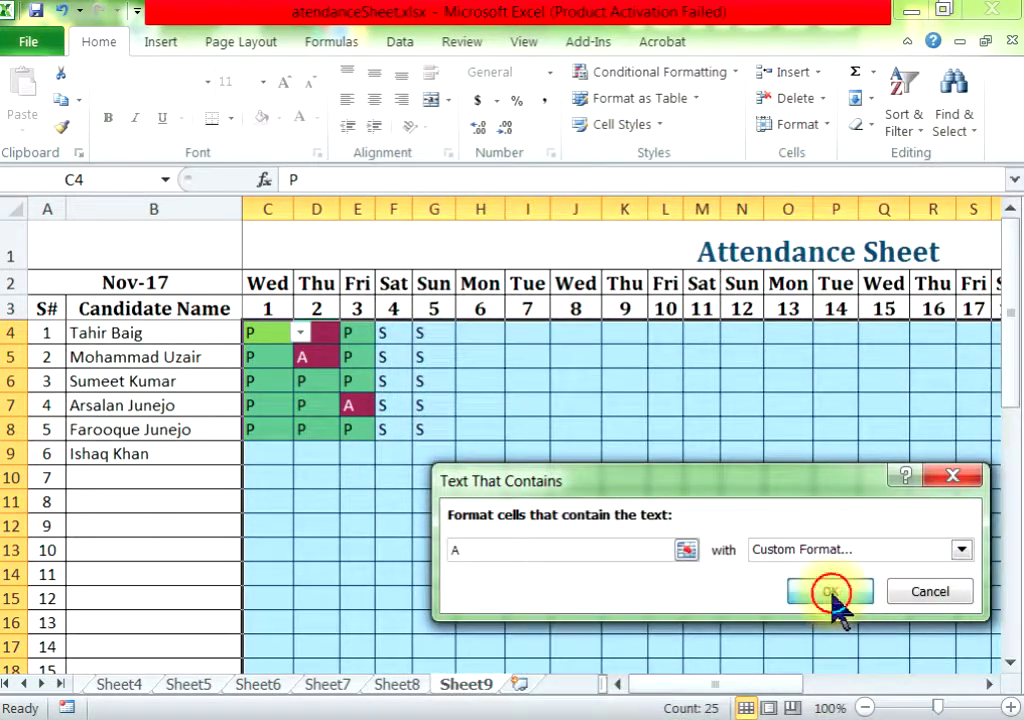
pyautogui.click(822, 592)
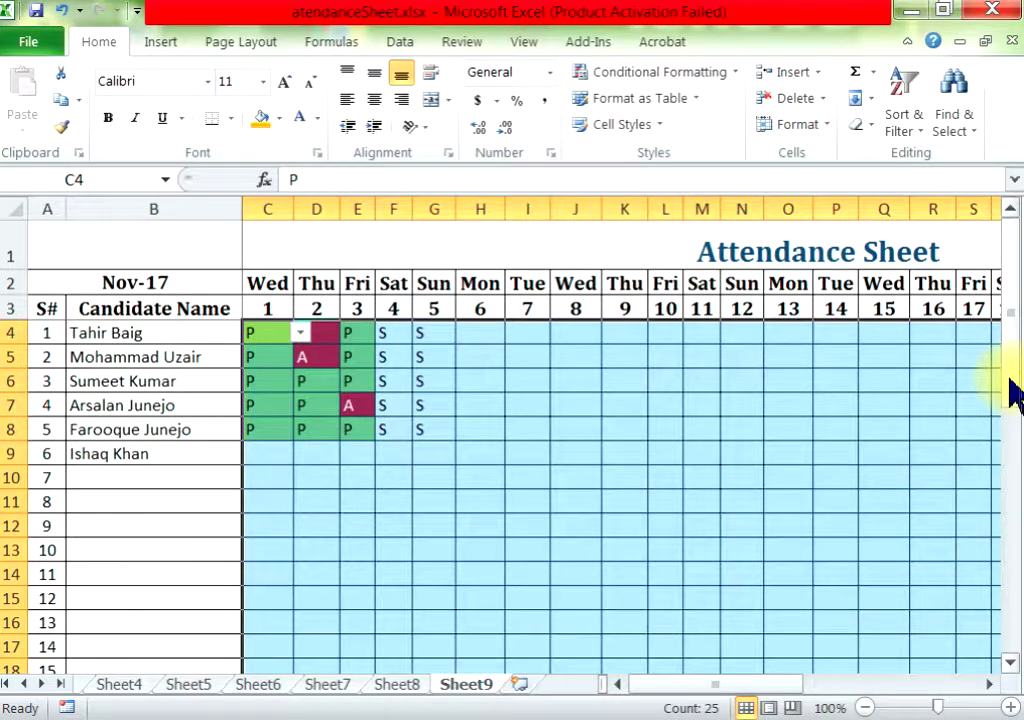
pyautogui.moveTo(1015, 390)
pyautogui.mouseDown()
pyautogui.moveTo(1010, 598)
pyautogui.moveTo(1010, 315)
pyautogui.mouseUp()
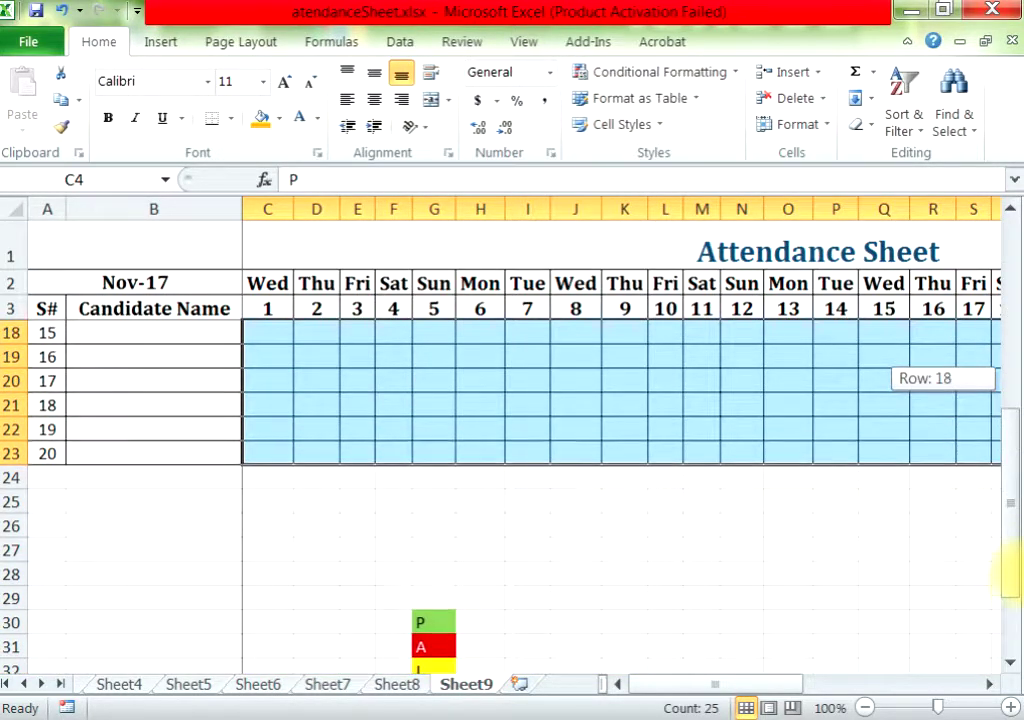
# - Add a Text that Contains rule that fills cells containing L with yellow
pyautogui.click(681, 74)
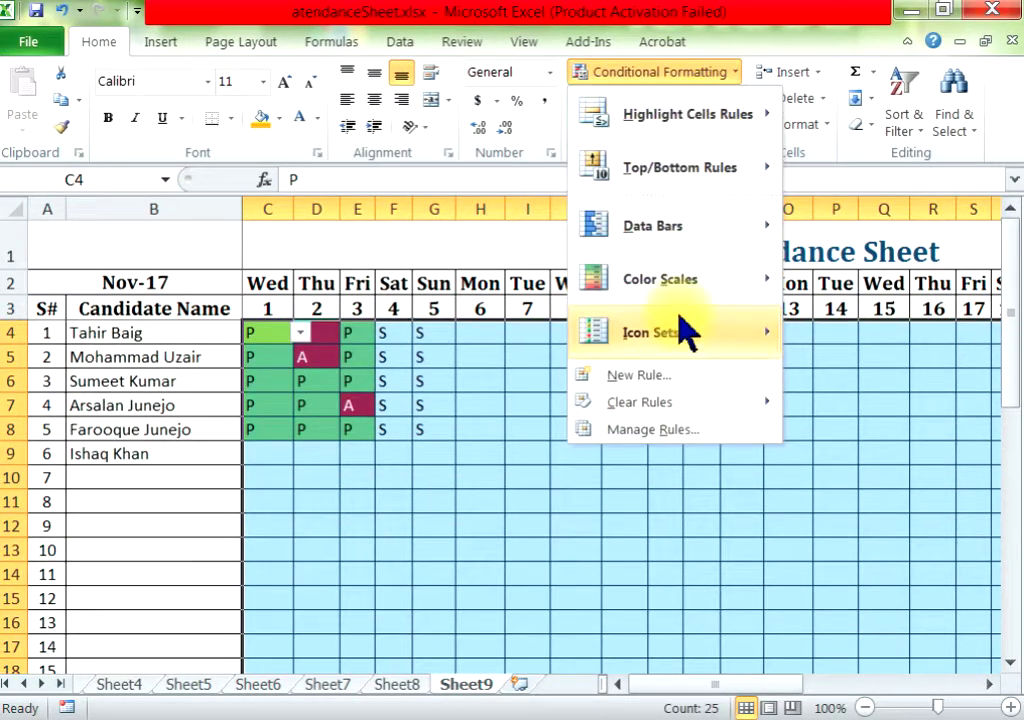
pyautogui.moveTo(704, 128)
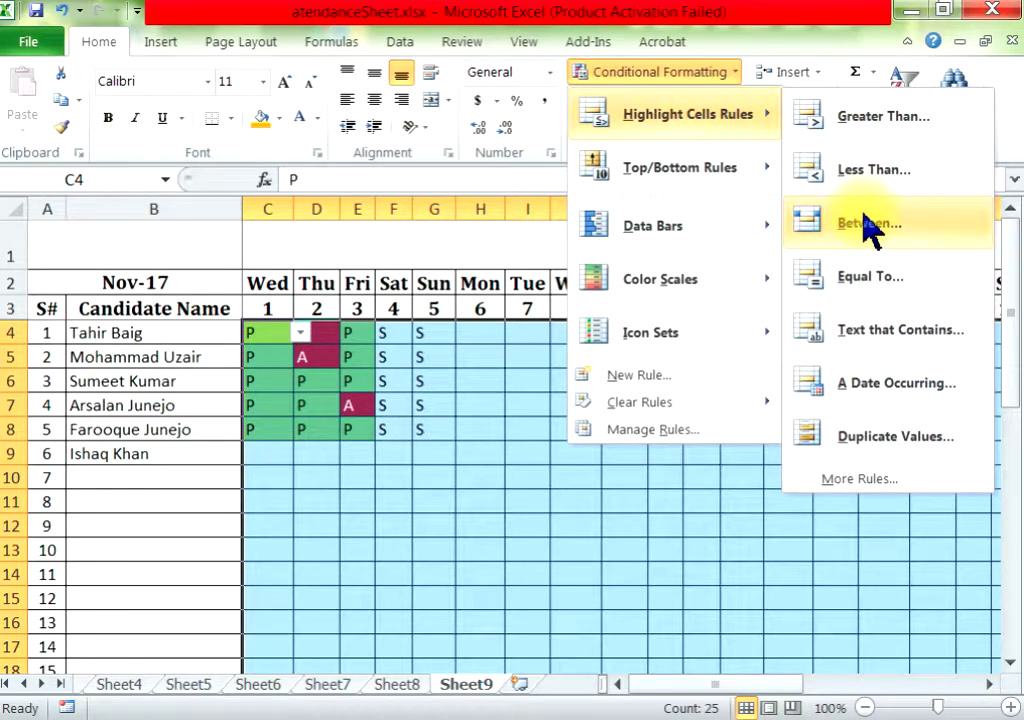
pyautogui.click(900, 334)
pyautogui.write('L')
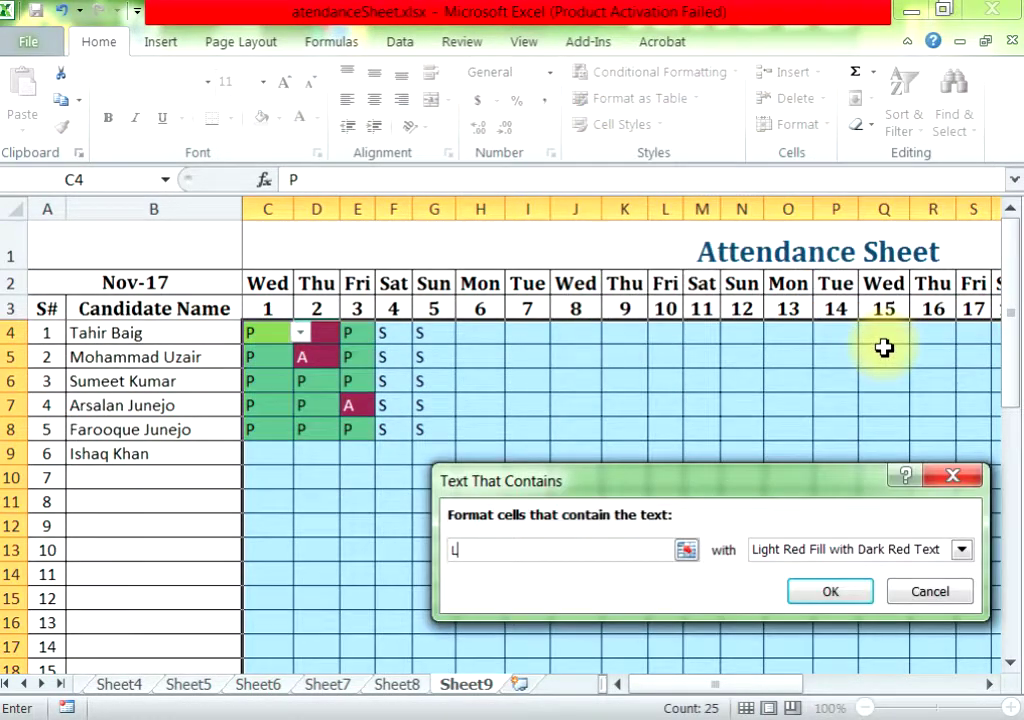
pyautogui.click(766, 550)
pyautogui.click(770, 668)
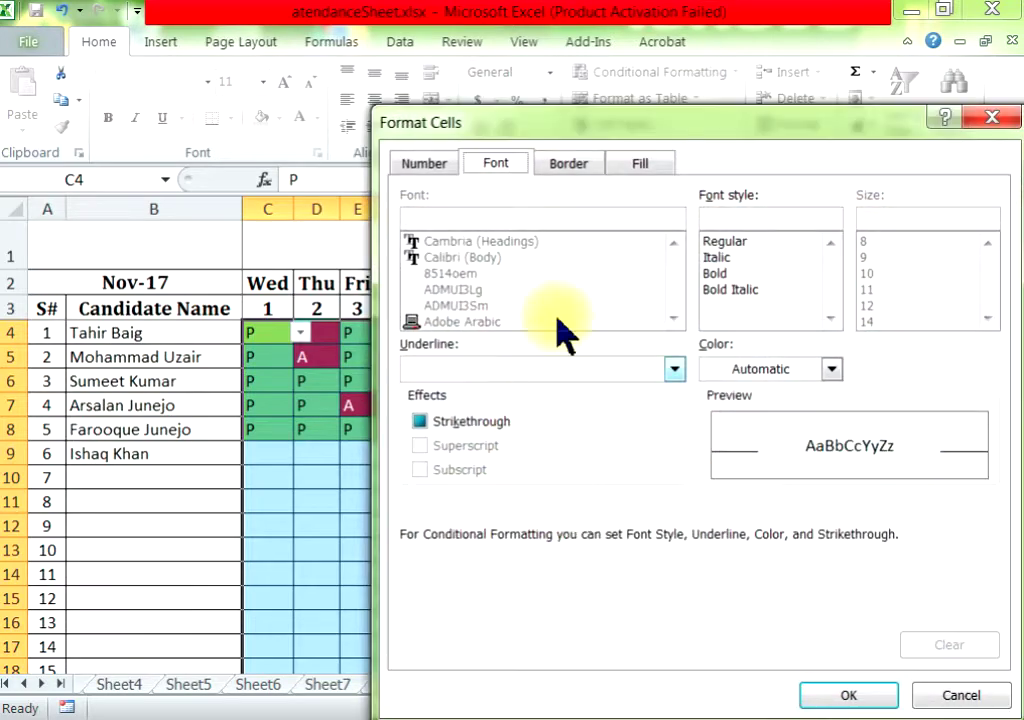
pyautogui.click(641, 163)
pyautogui.click(489, 399)
pyautogui.click(848, 694)
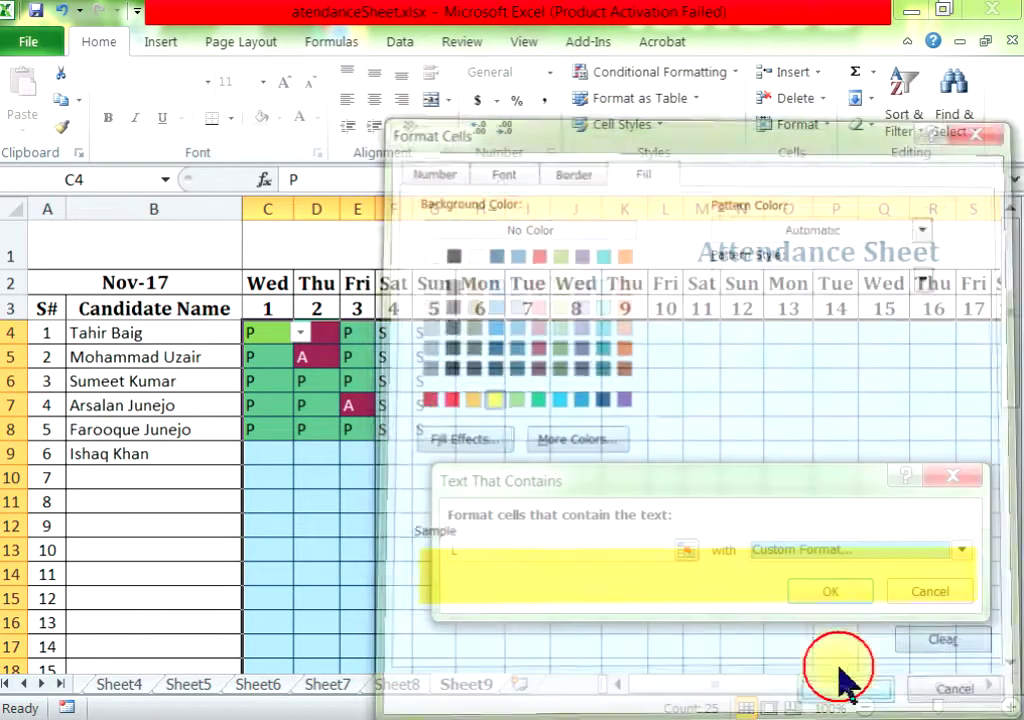
pyautogui.click(839, 585)
pyautogui.moveTo(1013, 380)
pyautogui.mouseDown()
pyautogui.moveTo(1010, 610)
pyautogui.moveTo(1011, 360)
pyautogui.mouseUp()
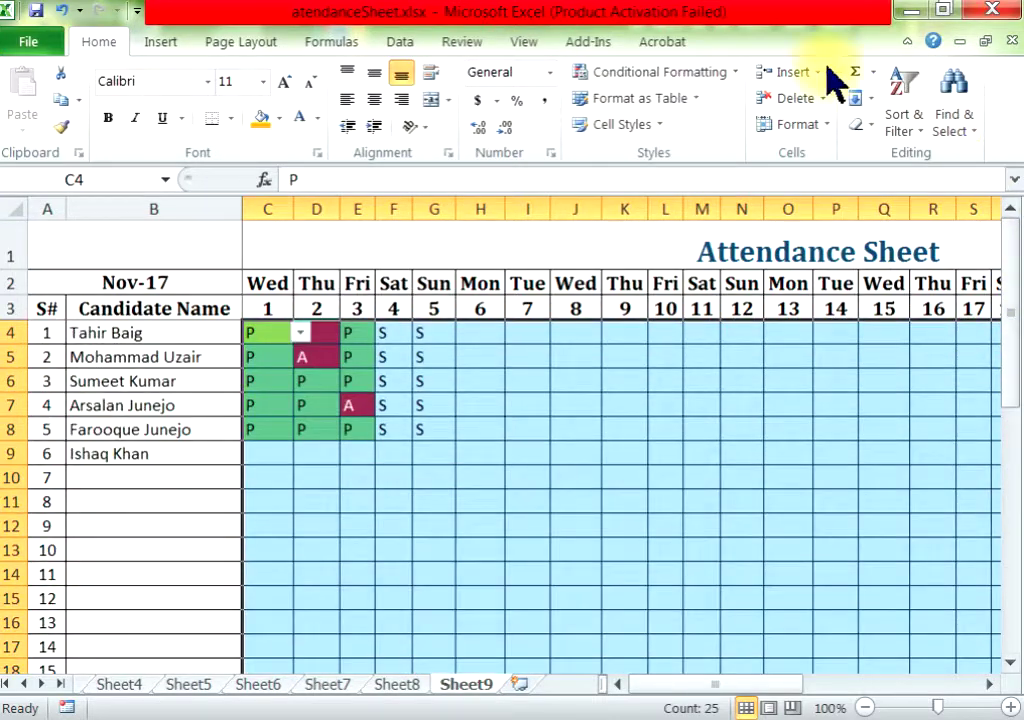
# - Add a second Text that Contains rule that fills cells containing H with cyan
pyautogui.click(658, 72)
pyautogui.moveTo(718, 120)
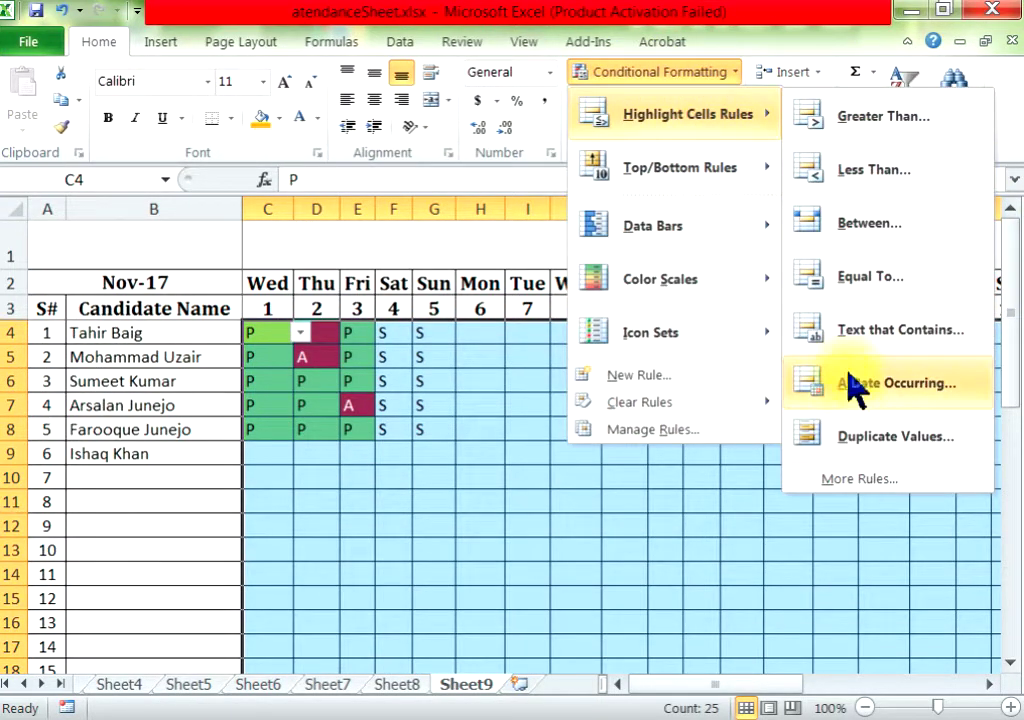
pyautogui.click(900, 331)
pyautogui.write('H')
pyautogui.click(777, 549)
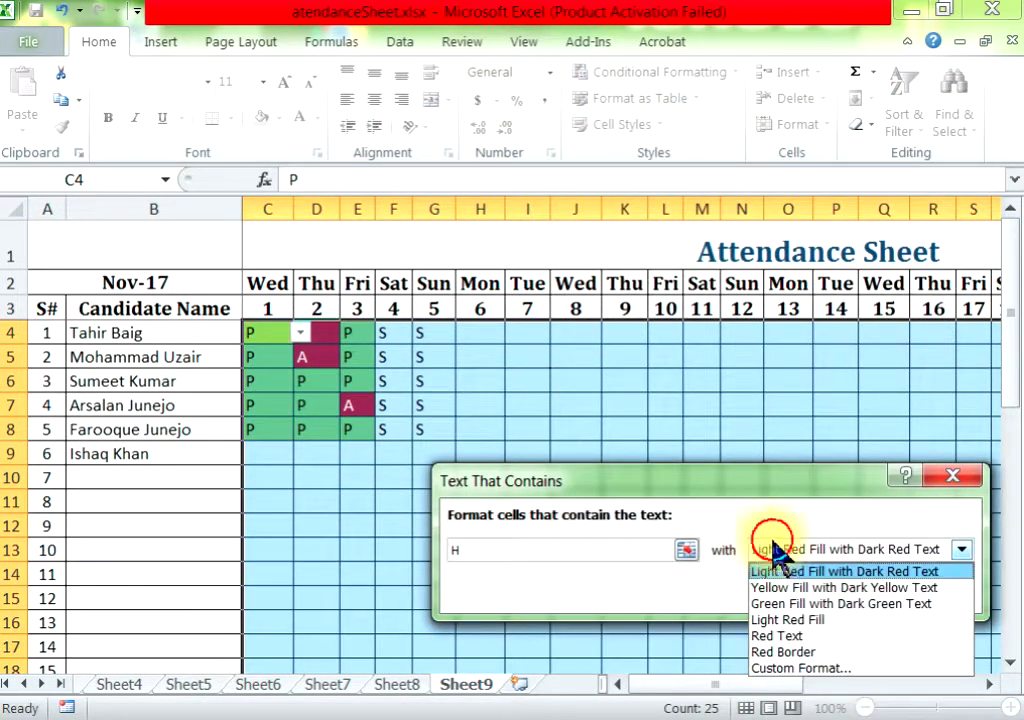
pyautogui.click(790, 668)
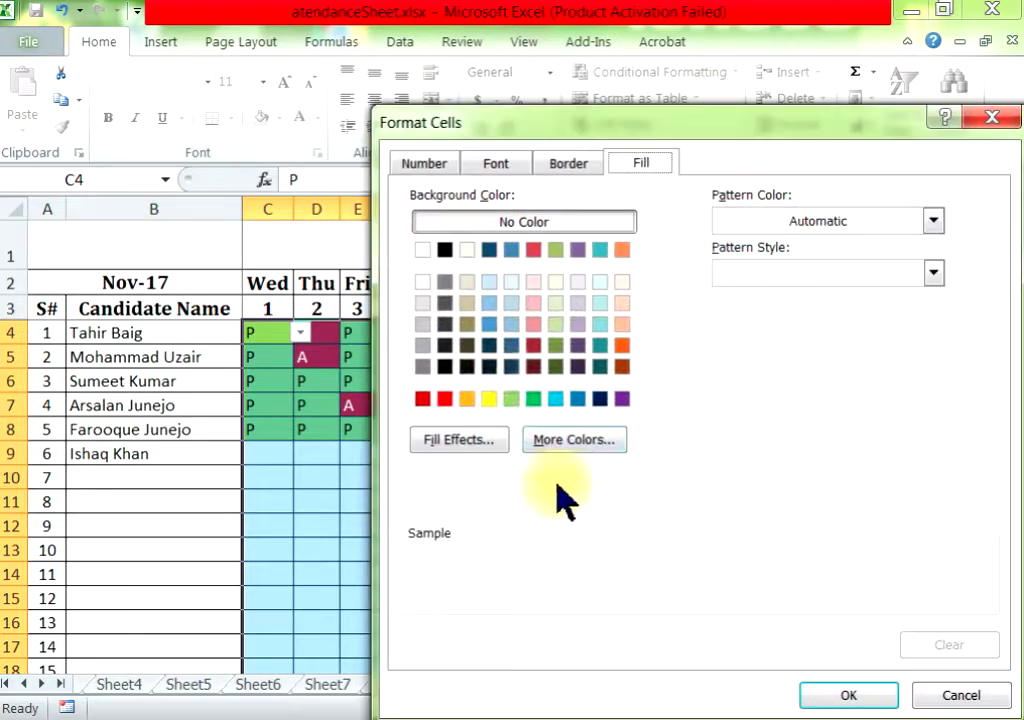
pyautogui.click(556, 399)
pyautogui.click(830, 692)
pyautogui.click(818, 594)
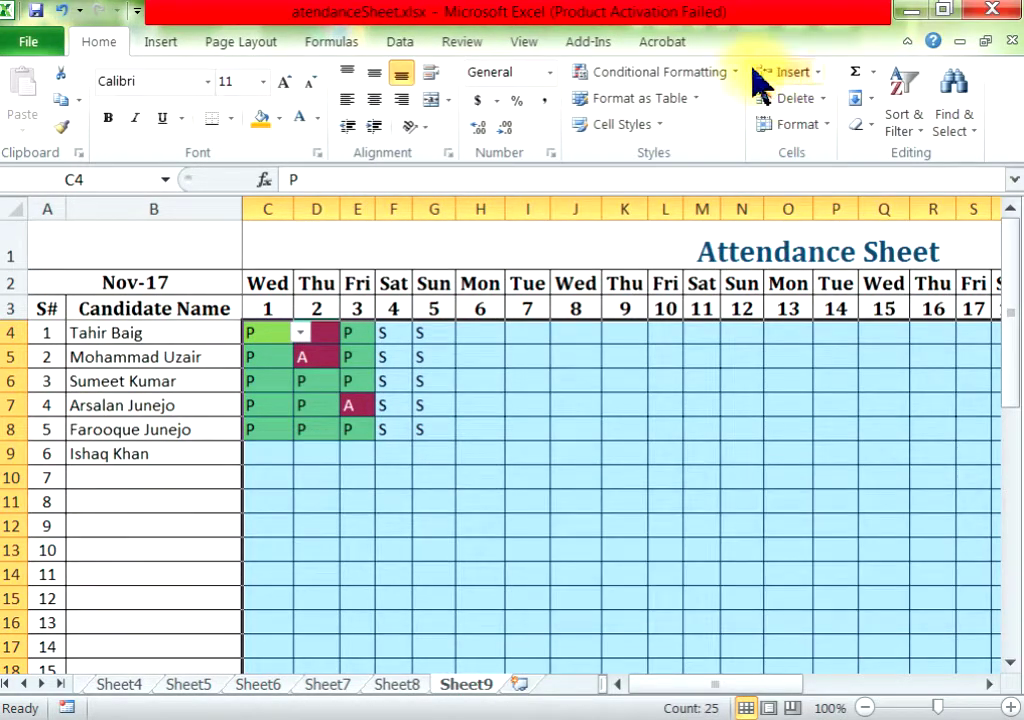
pyautogui.moveTo(1013, 222)
pyautogui.mouseDown()
pyautogui.moveTo(1010, 490)
pyautogui.moveTo(1011, 225)
pyautogui.mouseUp()
# - Add a Text that Contains rule for S with an orange Custom Format fill
pyautogui.click(655, 72)
pyautogui.moveTo(736, 128)
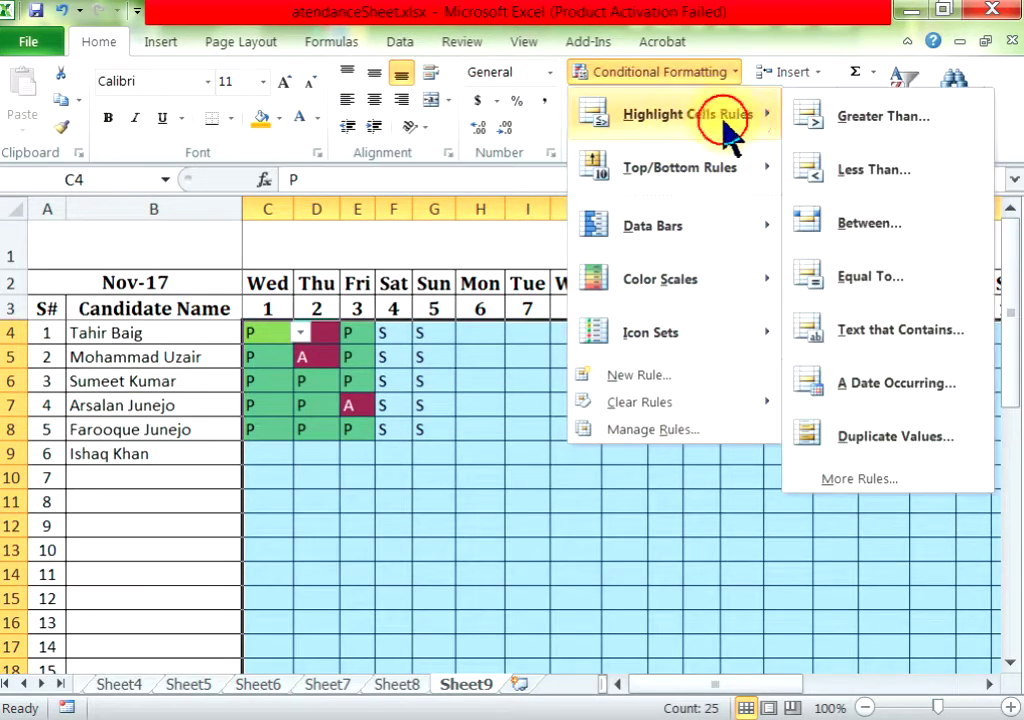
pyautogui.click(806, 338)
pyautogui.write('S')
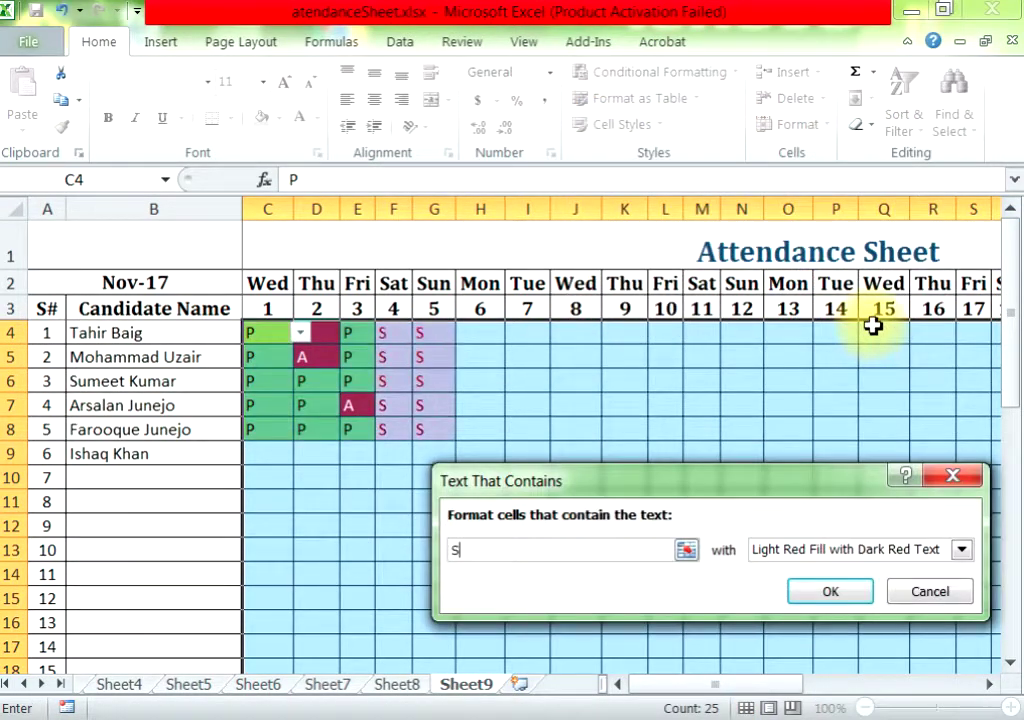
pyautogui.click(775, 550)
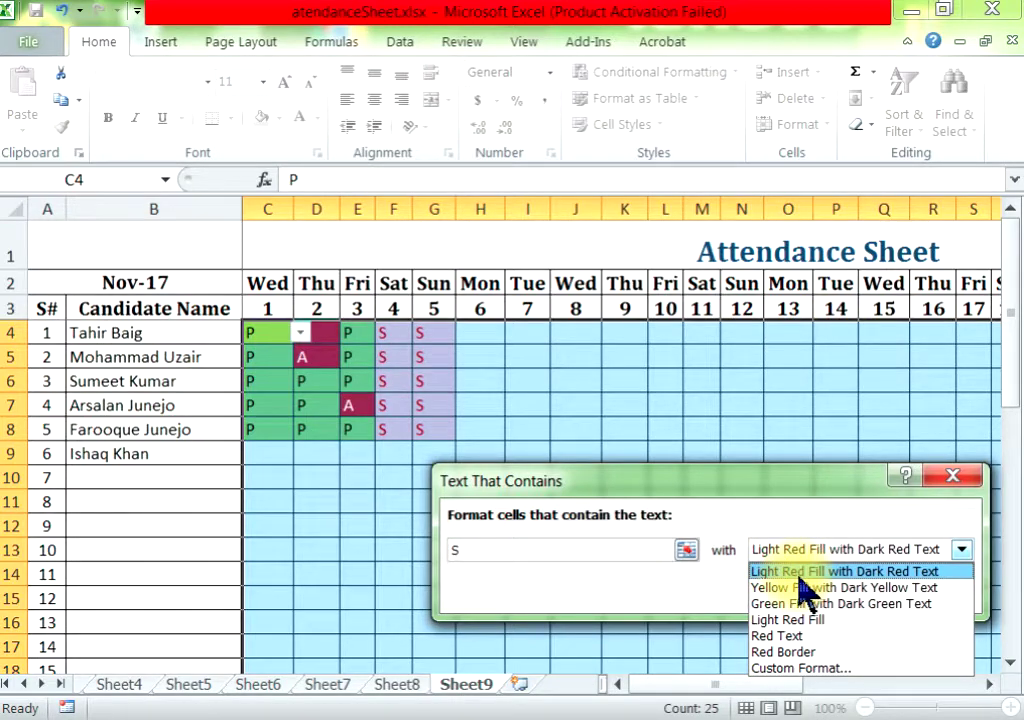
pyautogui.click(843, 548)
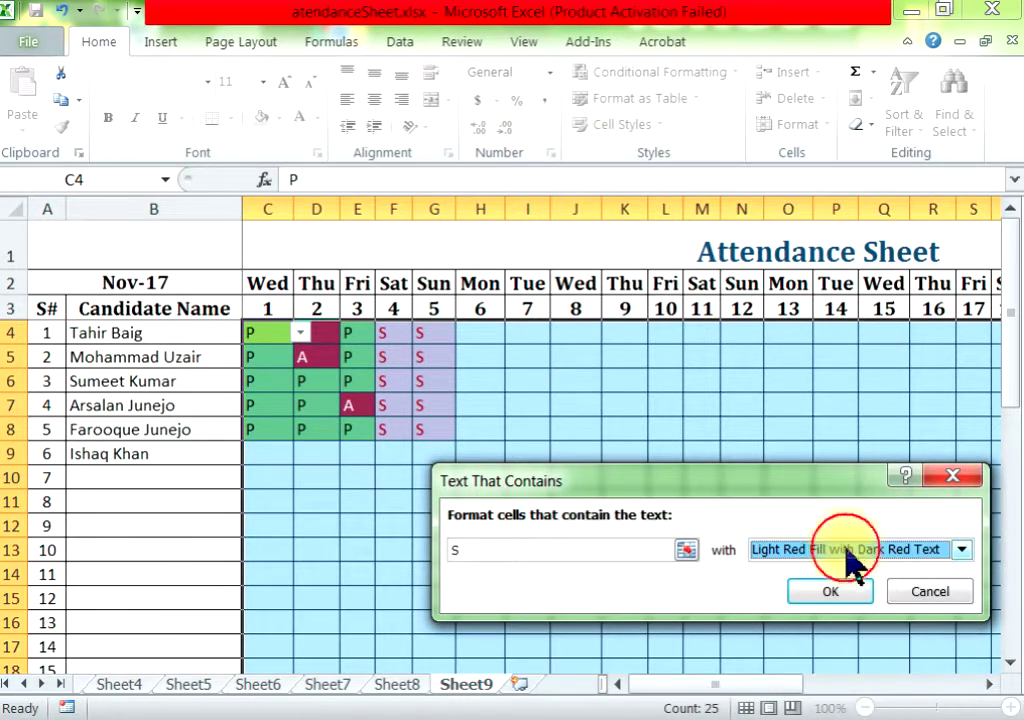
pyautogui.click(848, 552)
pyautogui.click(800, 668)
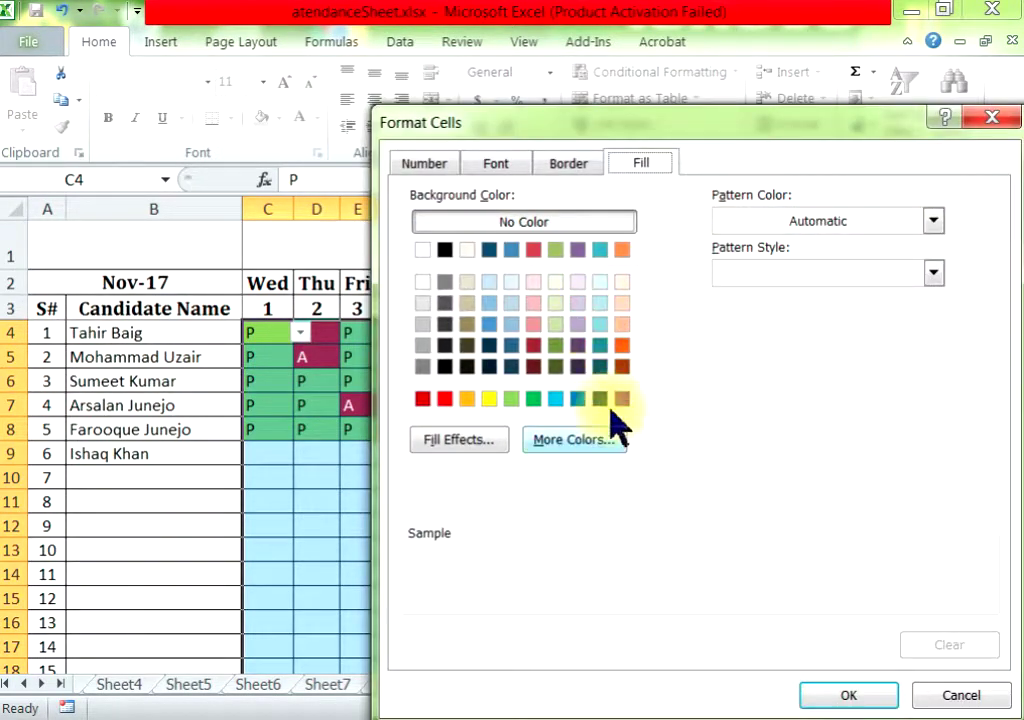
pyautogui.click(468, 399)
pyautogui.click(840, 697)
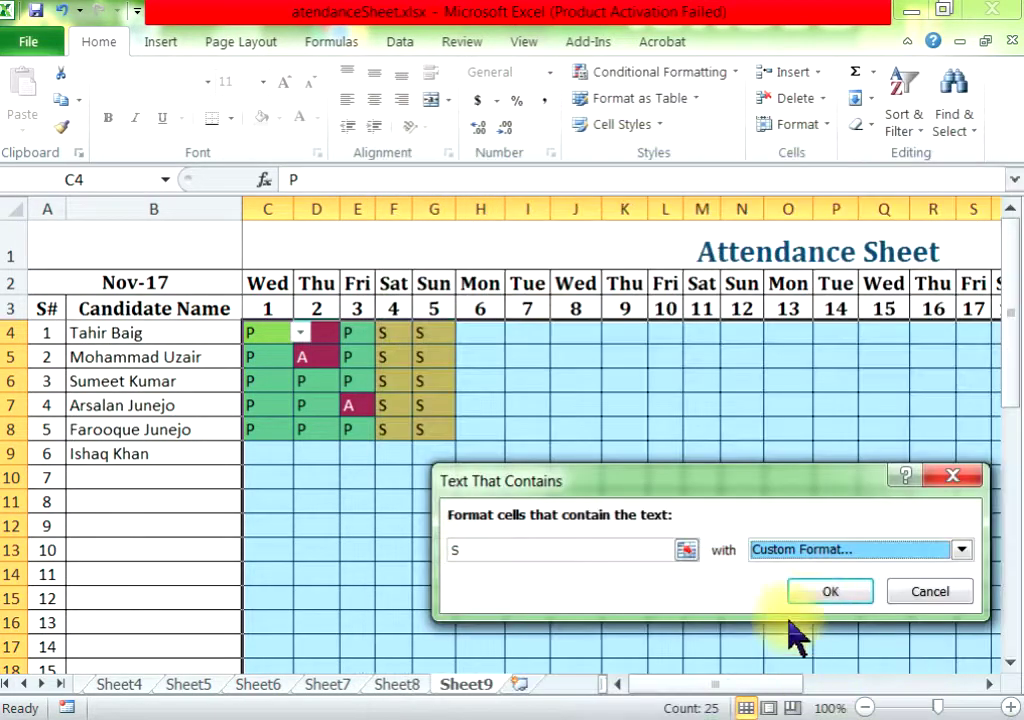
pyautogui.click(826, 592)
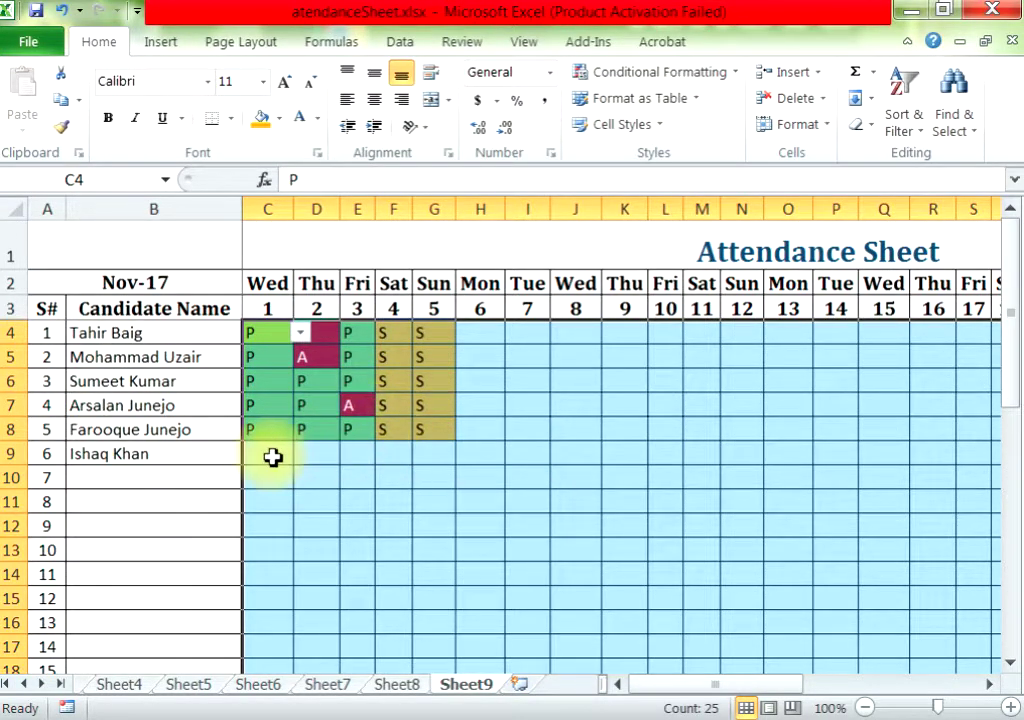
# - Set candidate 6's days 1–5 to L, A, P, S, S from the dropdowns
pyautogui.click(273, 457)
pyautogui.click(300, 457)
pyautogui.click(290, 472)
pyautogui.click(325, 459)
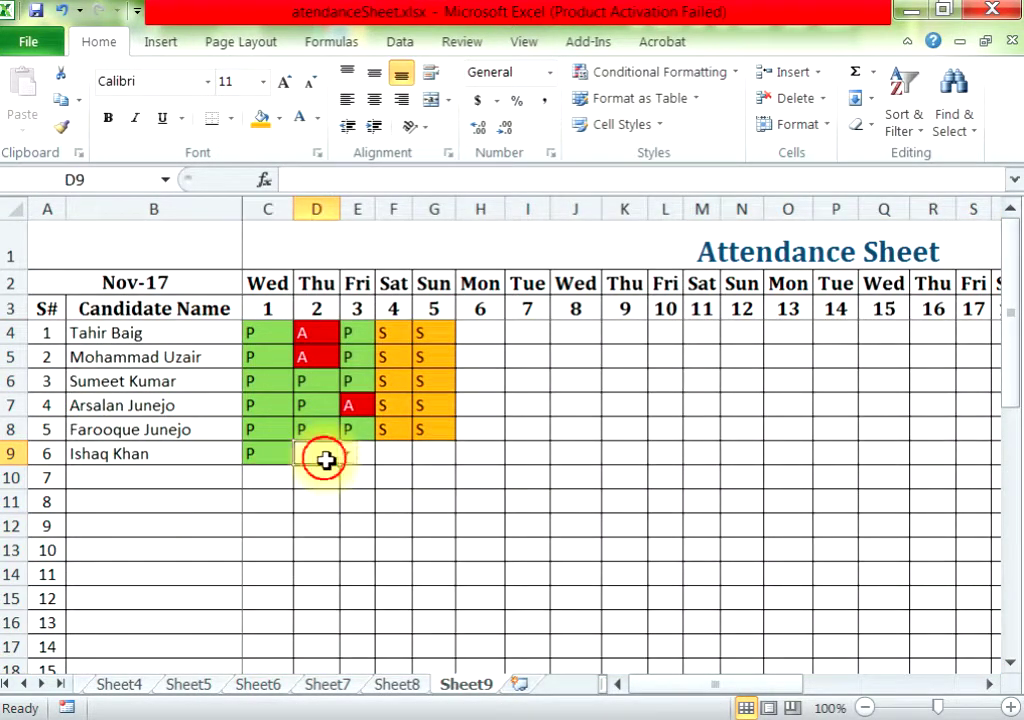
pyautogui.click(346, 455)
pyautogui.click(336, 489)
pyautogui.click(284, 457)
pyautogui.click(300, 455)
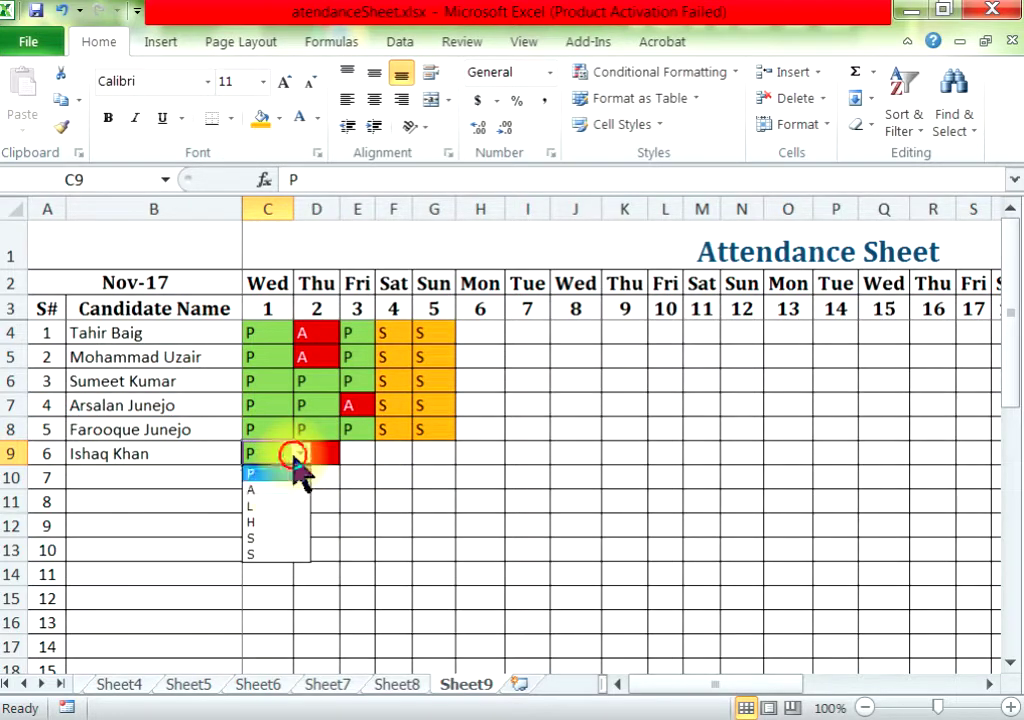
pyautogui.click(279, 489)
pyautogui.click(300, 455)
pyautogui.click(288, 505)
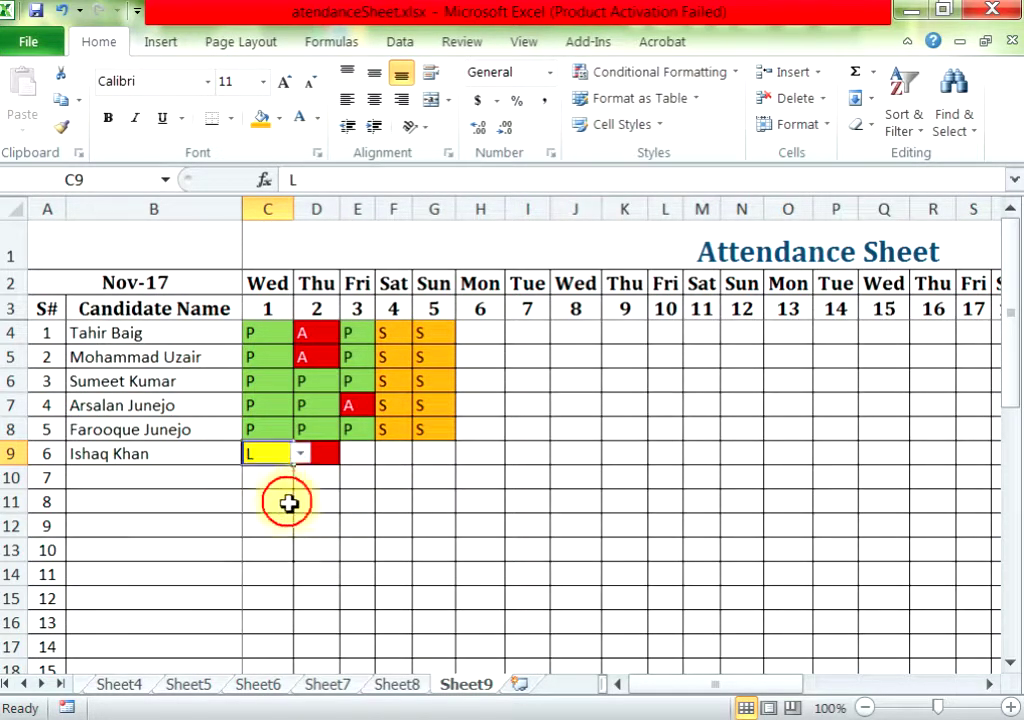
pyautogui.click(357, 455)
pyautogui.click(383, 455)
pyautogui.click(352, 468)
pyautogui.click(405, 458)
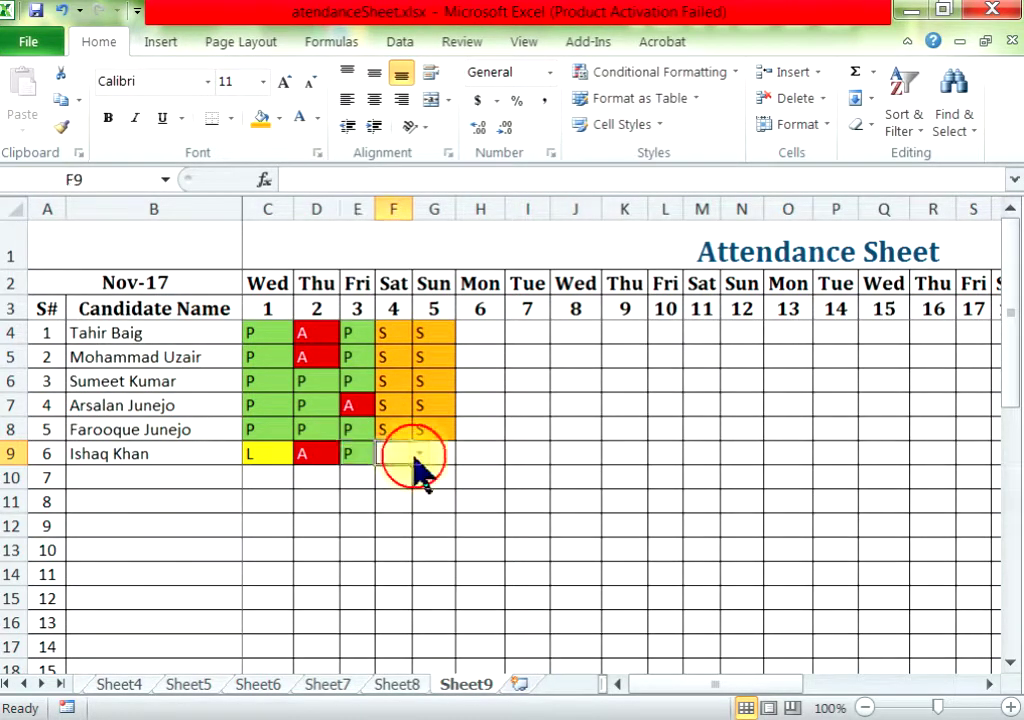
pyautogui.click(420, 455)
pyautogui.click(400, 550)
pyautogui.click(432, 455)
pyautogui.click(462, 455)
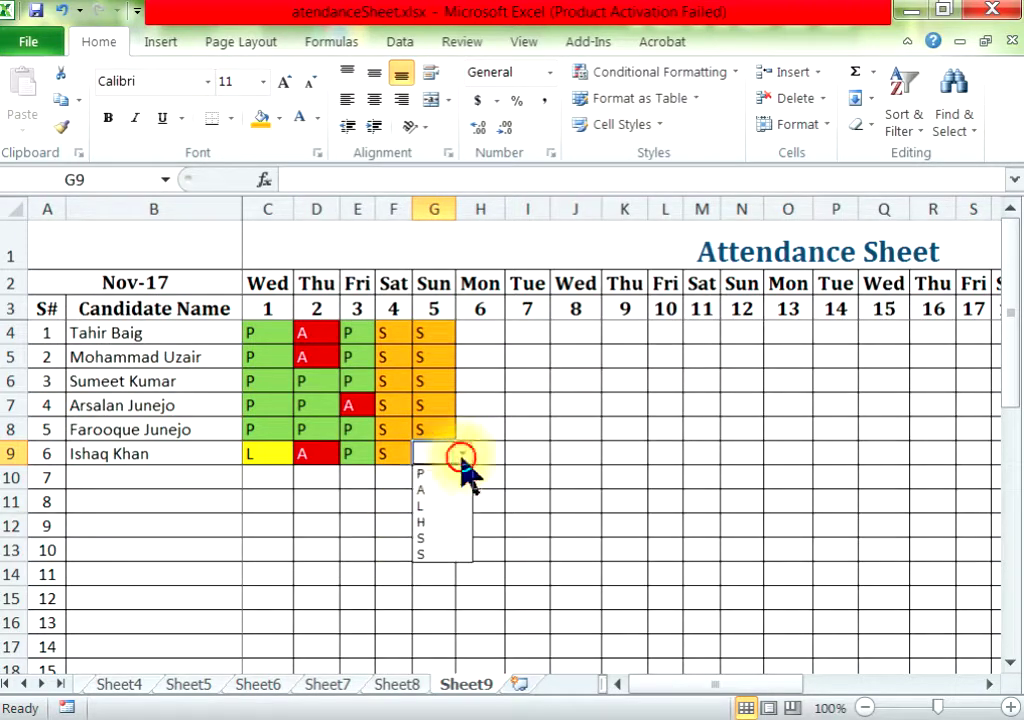
pyautogui.click(432, 554)
# - Set candidate 7's days 1–5 to P, A, A, S, S
pyautogui.click(272, 478)
pyautogui.click(300, 478)
pyautogui.click(298, 496)
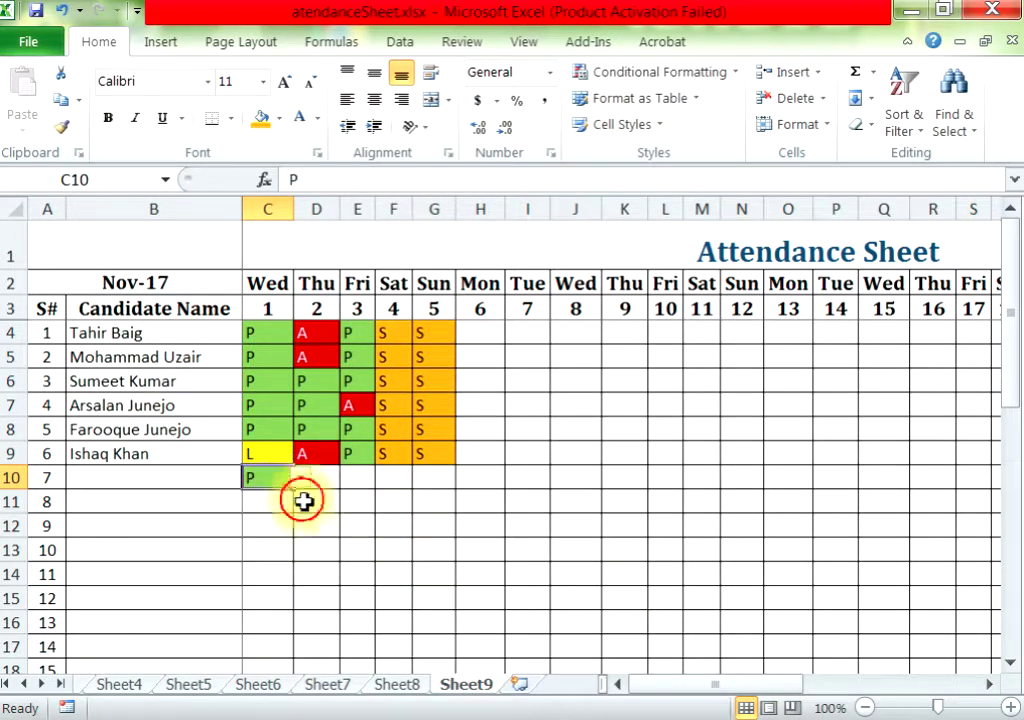
pyautogui.click(318, 480)
pyautogui.click(346, 479)
pyautogui.click(340, 518)
pyautogui.click(368, 482)
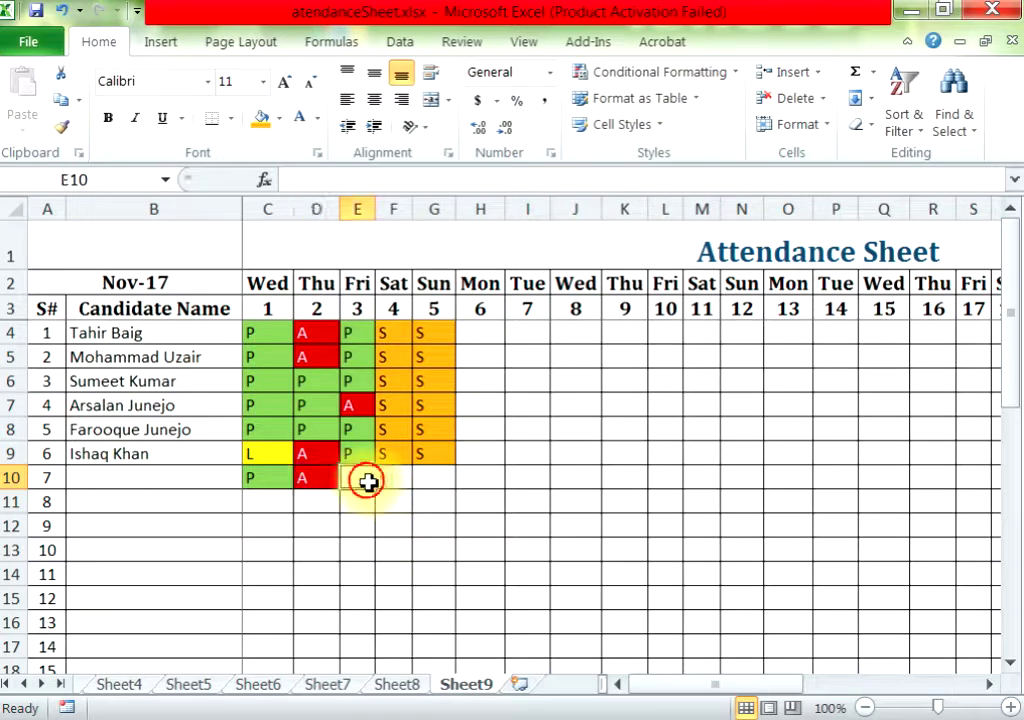
pyautogui.click(382, 478)
pyautogui.click(370, 515)
pyautogui.click(395, 476)
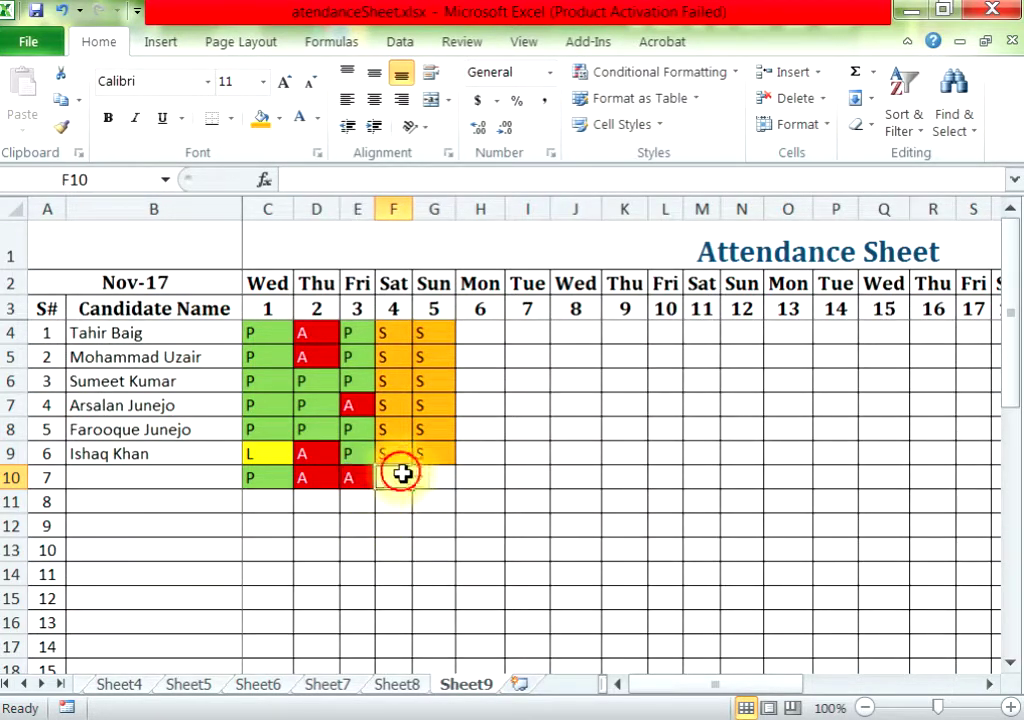
pyautogui.click(418, 479)
pyautogui.click(398, 576)
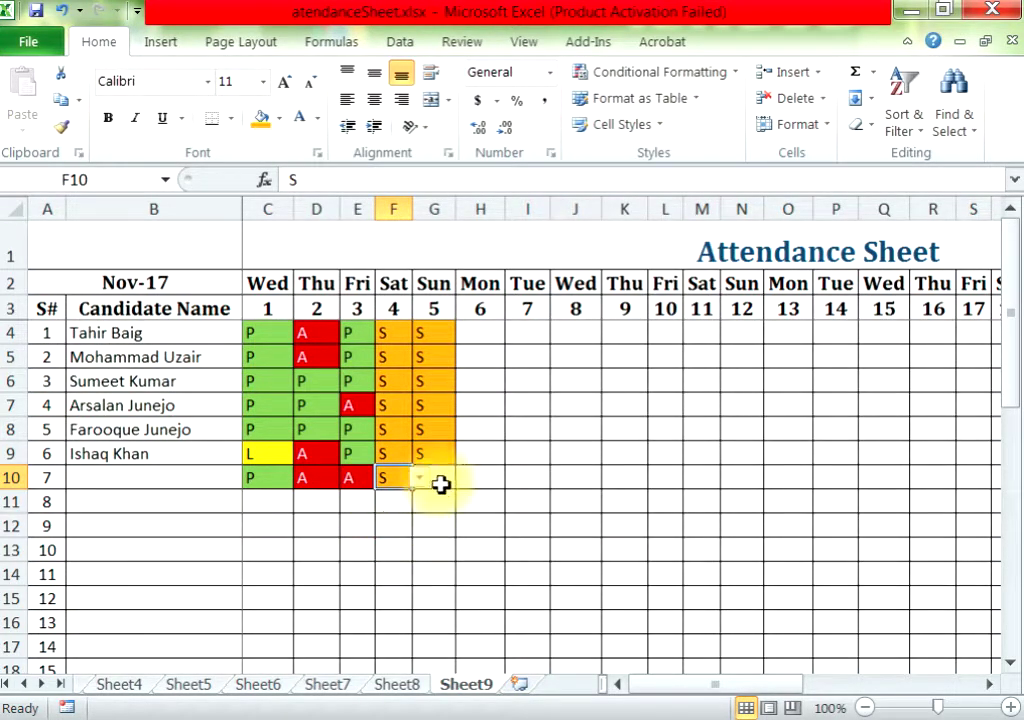
pyautogui.click(445, 482)
pyautogui.click(462, 478)
pyautogui.click(435, 576)
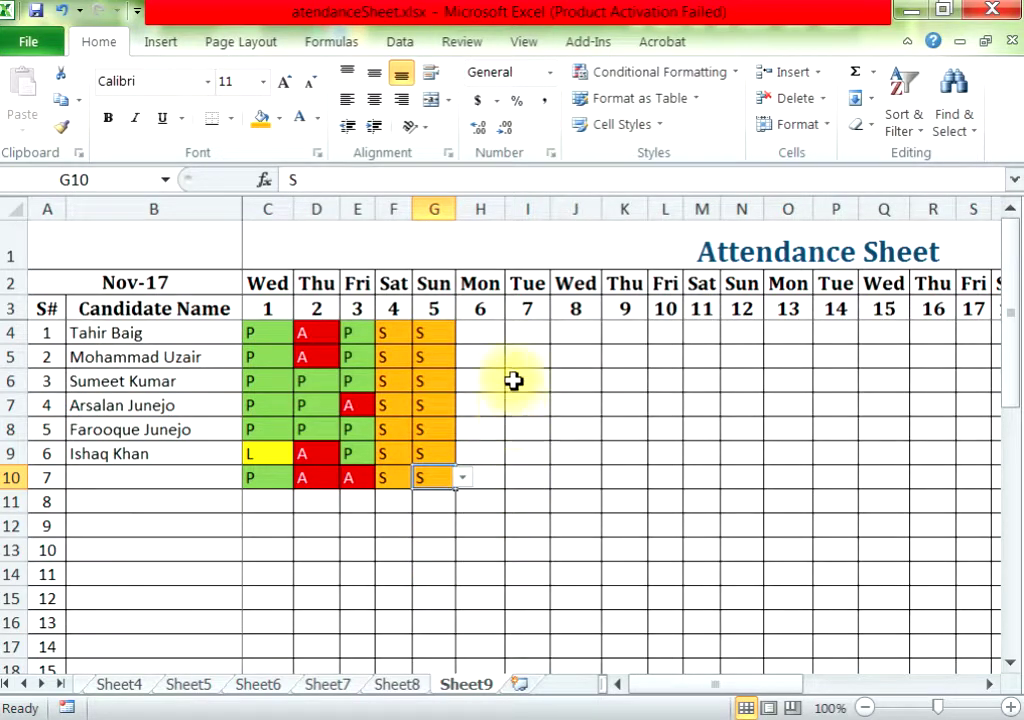
# - Mark all seven candidates P on day 6 in H4:H10
pyautogui.click(488, 338)
pyautogui.click(512, 334)
pyautogui.click(472, 348)
pyautogui.click(484, 357)
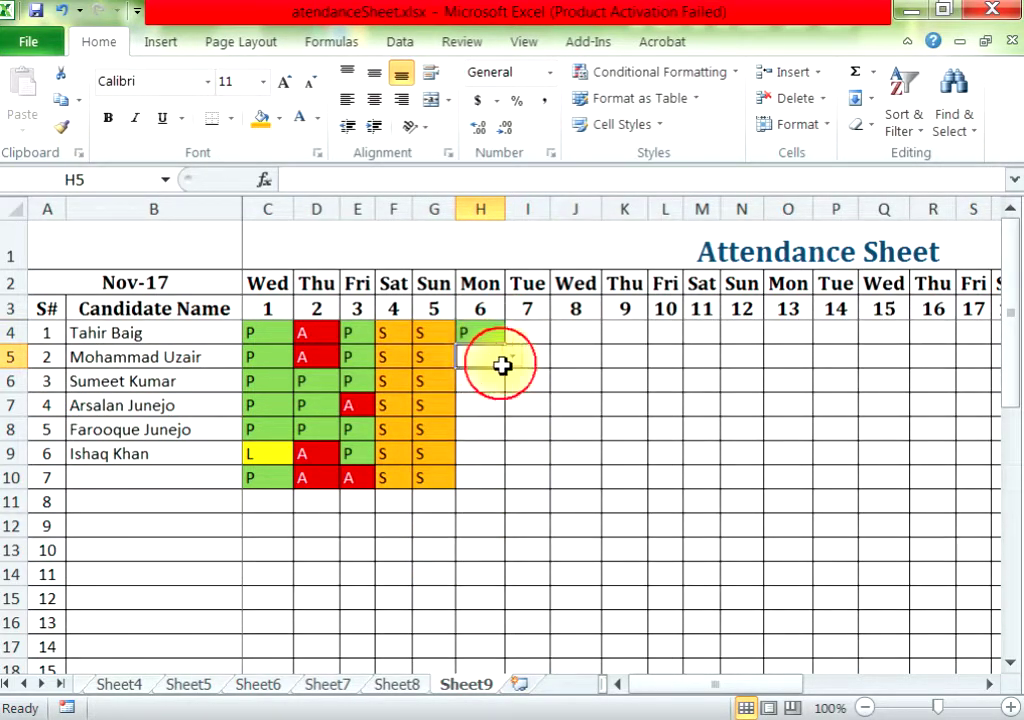
pyautogui.click(512, 357)
pyautogui.click(470, 376)
pyautogui.click(490, 381)
pyautogui.click(512, 381)
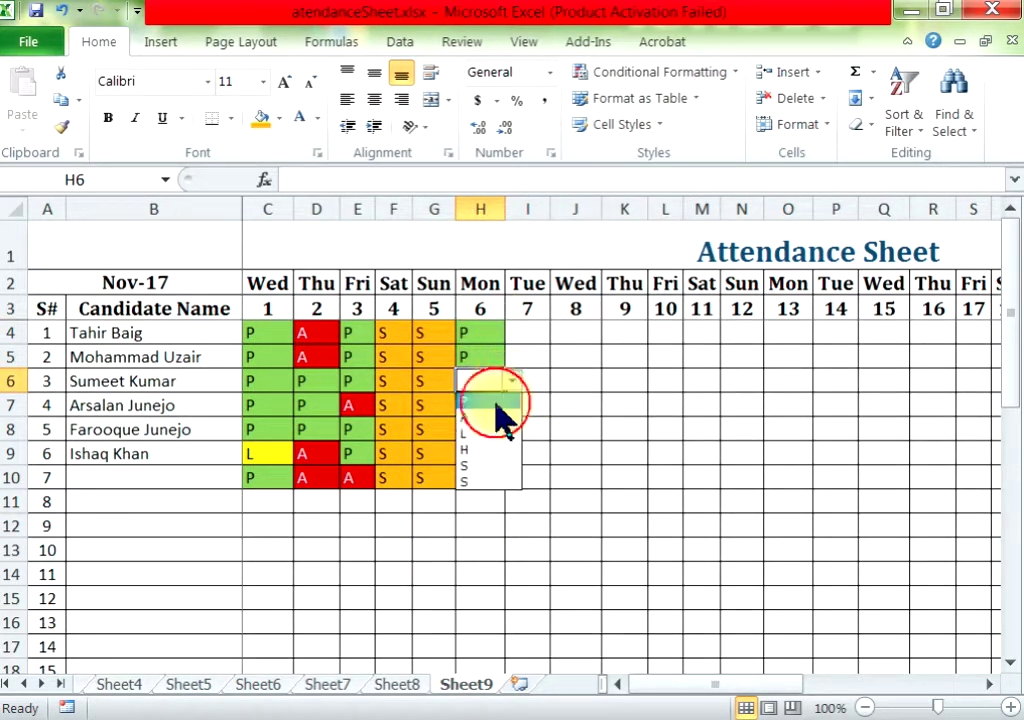
pyautogui.click(470, 400)
pyautogui.click(480, 405)
pyautogui.click(512, 405)
pyautogui.click(470, 424)
pyautogui.click(490, 430)
pyautogui.click(517, 448)
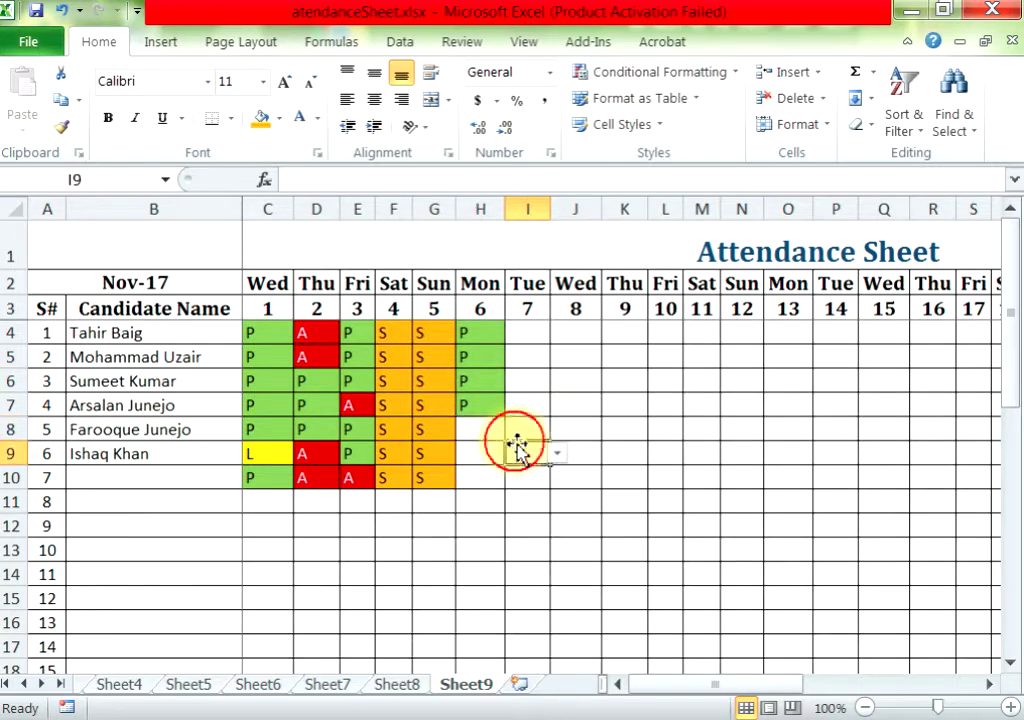
pyautogui.click(494, 430)
pyautogui.click(512, 430)
pyautogui.click(470, 447)
pyautogui.click(490, 462)
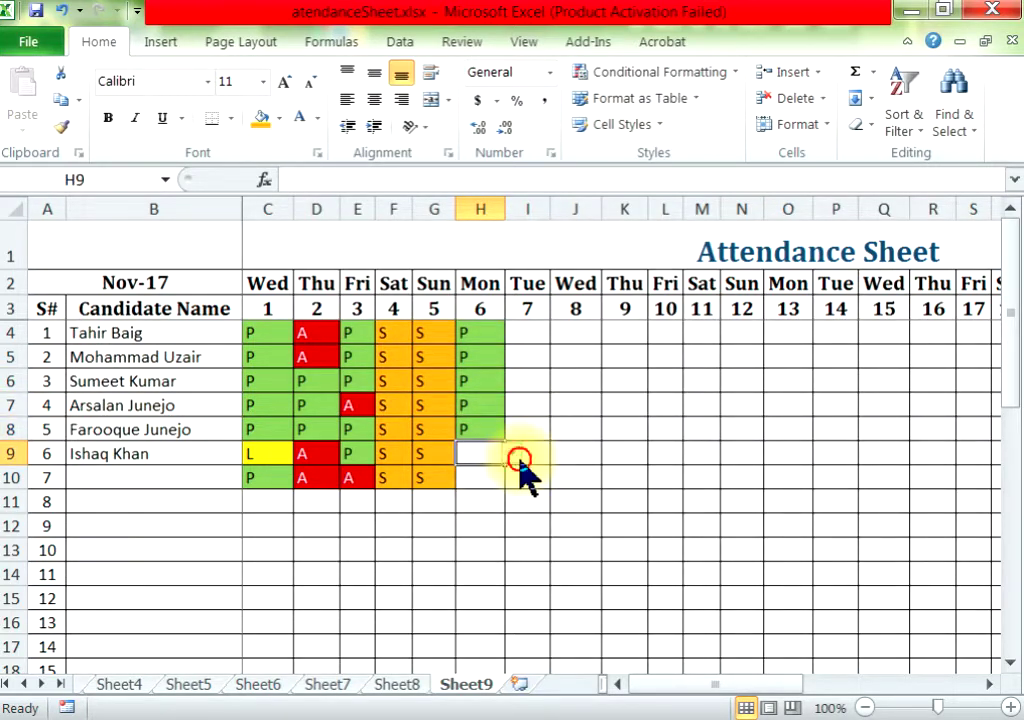
pyautogui.click(512, 453)
pyautogui.click(470, 472)
pyautogui.click(488, 478)
pyautogui.click(512, 478)
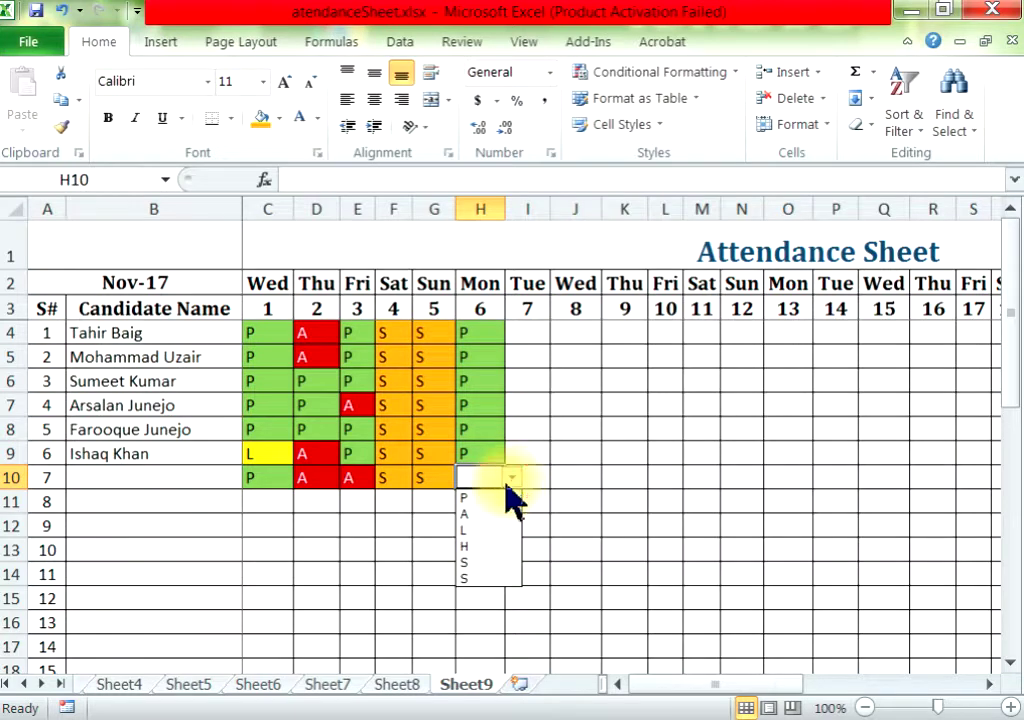
pyautogui.click(494, 497)
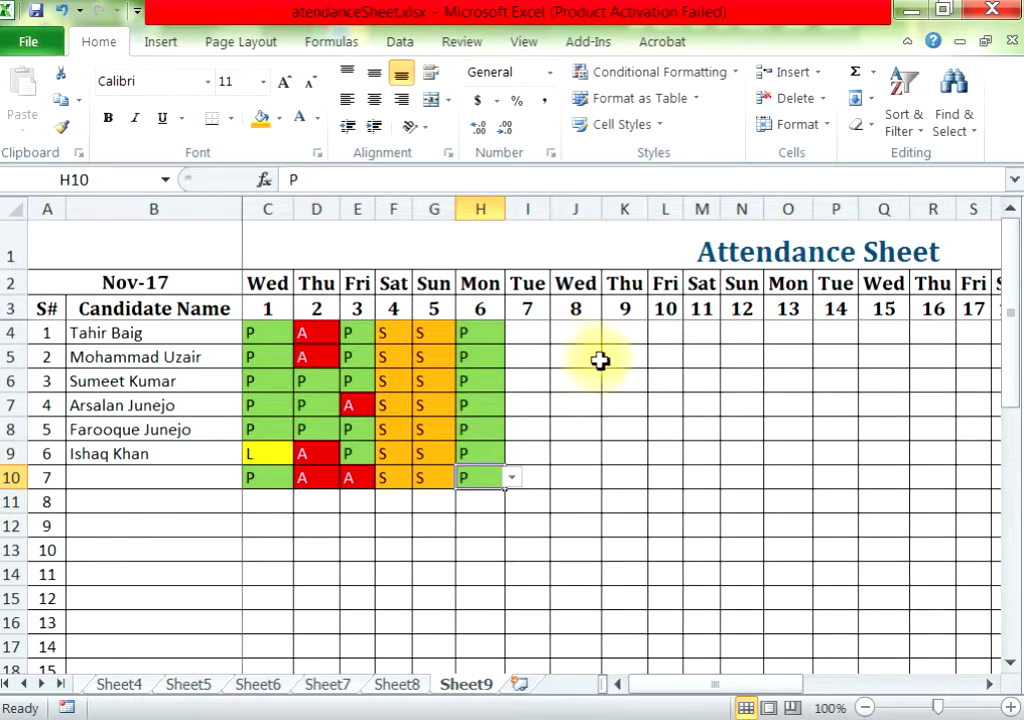
# - Enter the headings Present, Absent and Leave in AH2:AJ2 after day 31
pyautogui.click(988, 684)
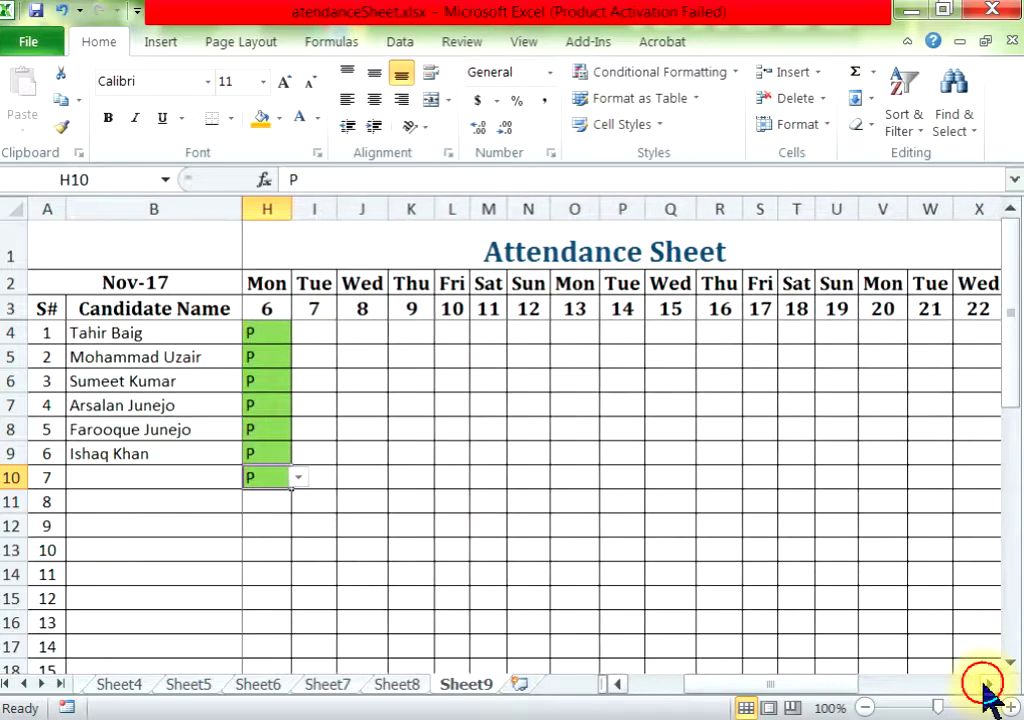
pyautogui.moveTo(988, 684); pyautogui.dragTo(988, 684)
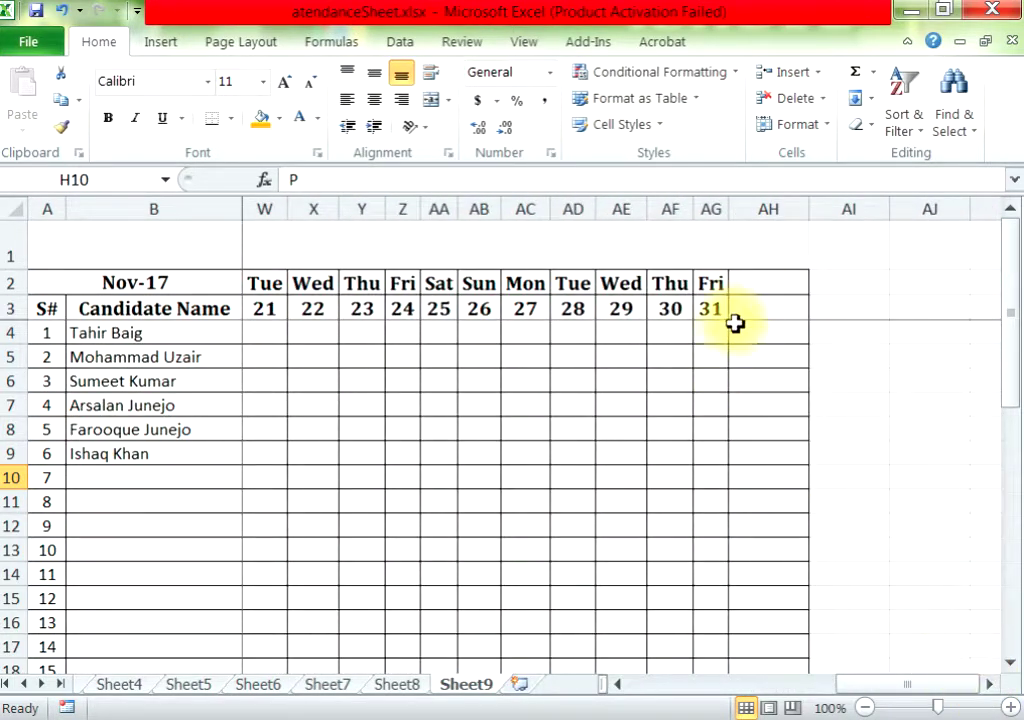
pyautogui.click(768, 283)
pyautogui.write('pRES')
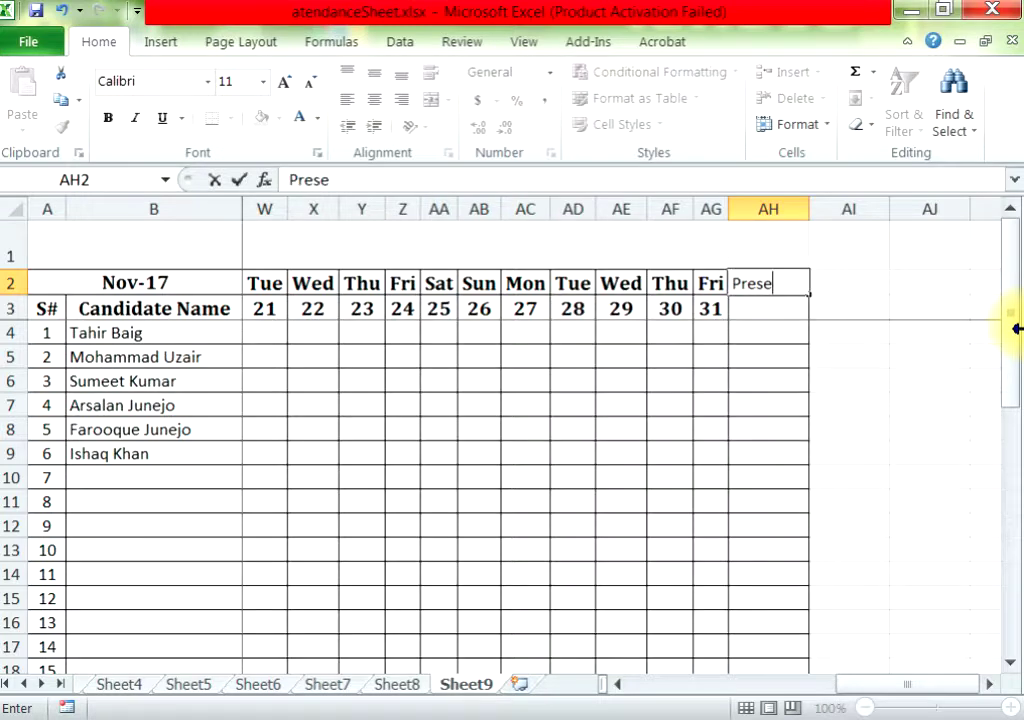
pyautogui.press('Tab')
pyautogui.write('Abse')
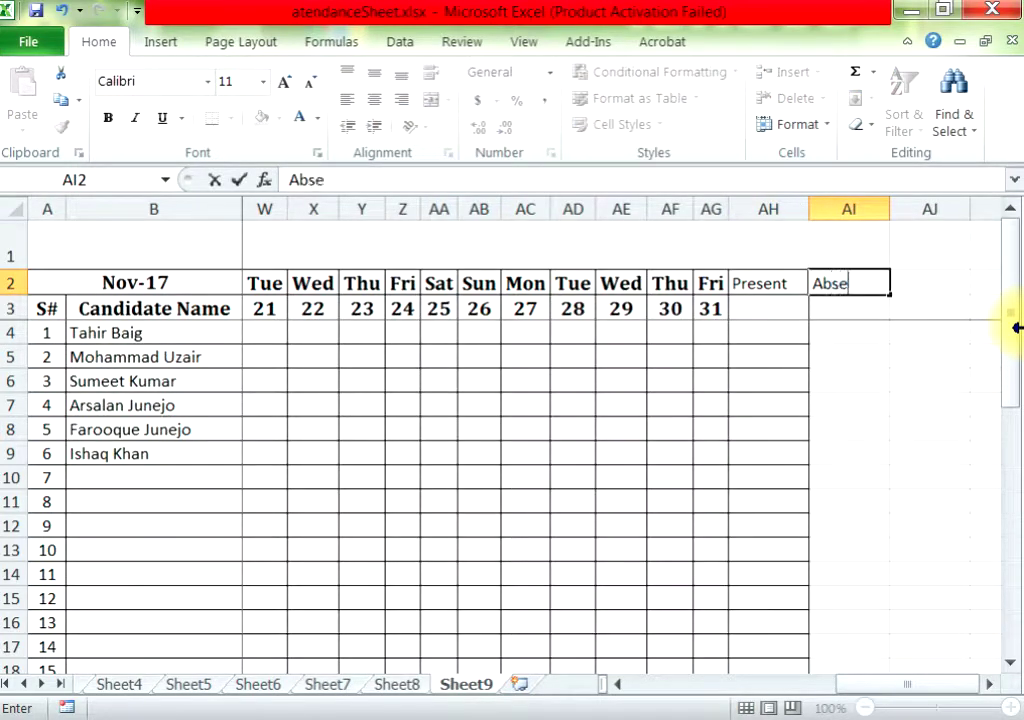
pyautogui.write('nt')
pyautogui.press('Tab')
pyautogui.write('Leav')
pyautogui.press('Return')
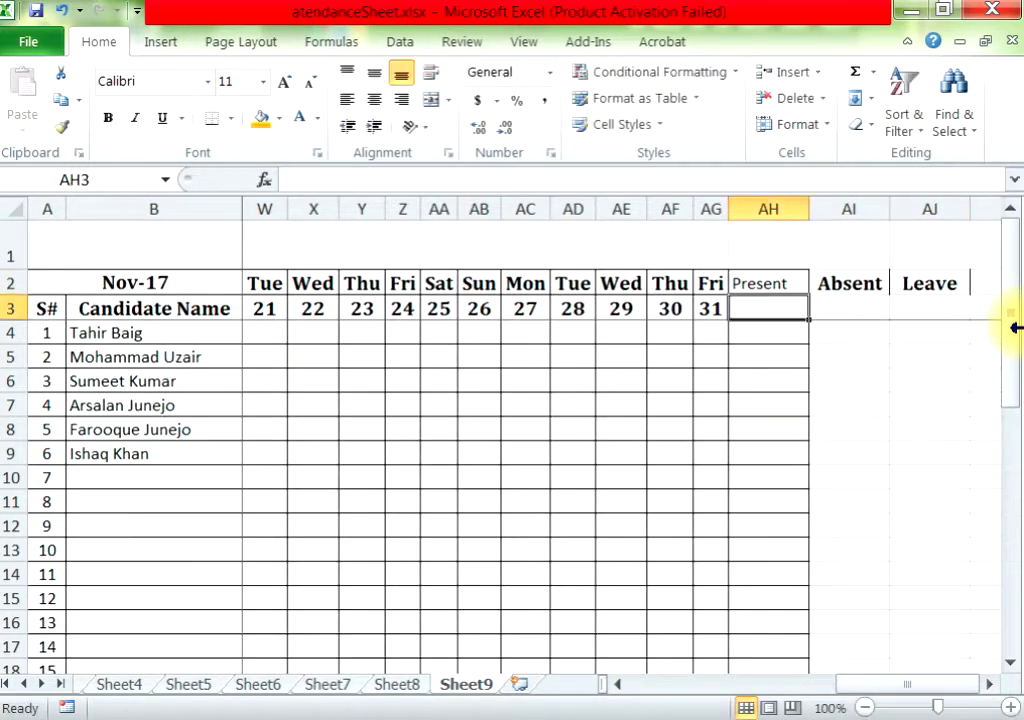
# - Enter the codes P, A and L beneath them in AH3:AJ3
pyautogui.write('P')
pyautogui.press('Delete')
pyautogui.press('Tab')
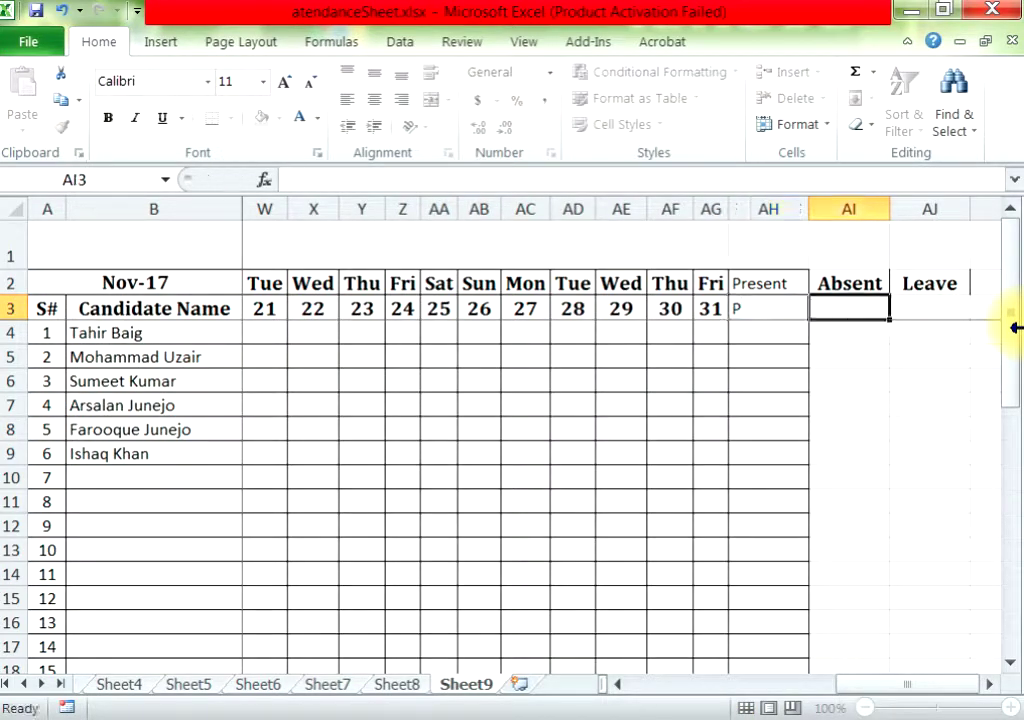
pyautogui.write('A')
pyautogui.press('Tab')
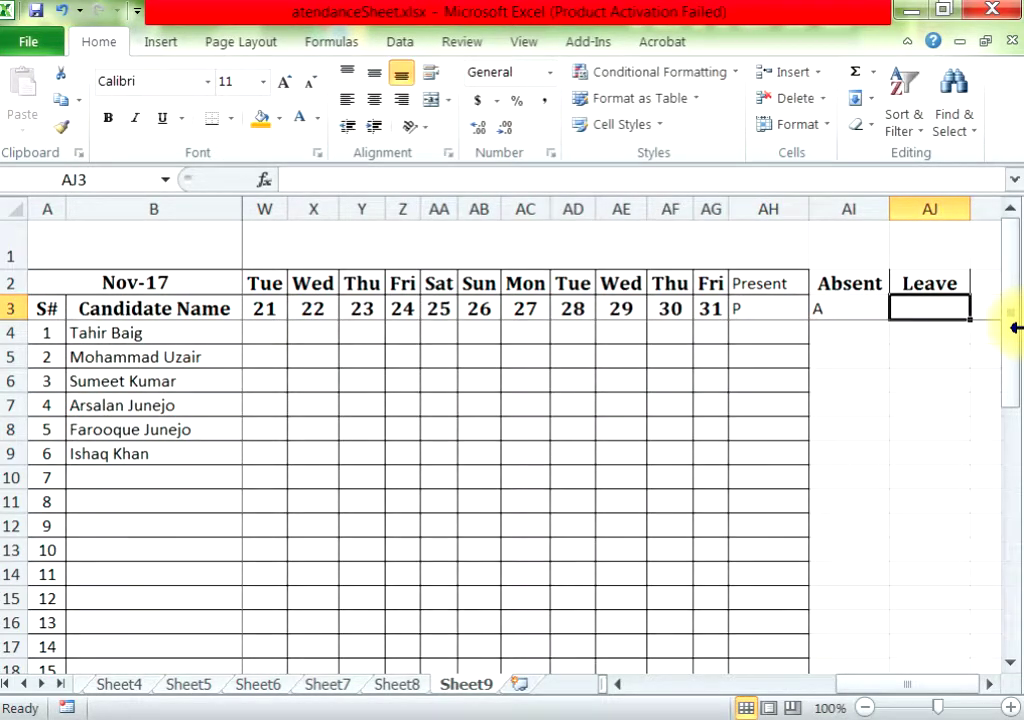
pyautogui.write('L')
pyautogui.press('Return')
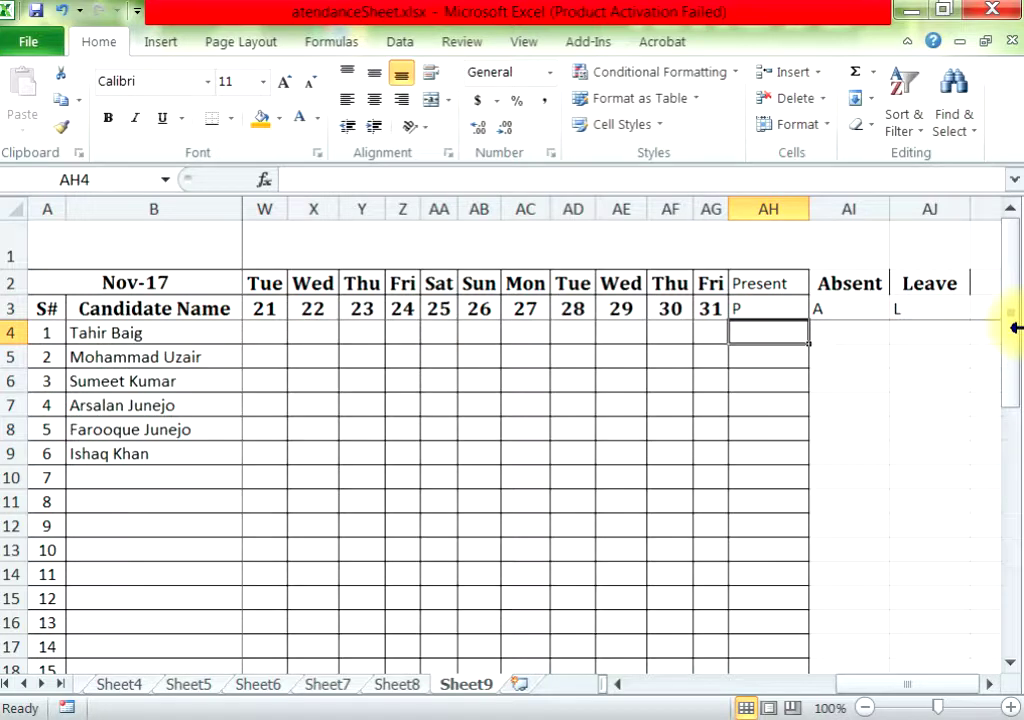
# - Copy the Mon header's formatting onto AH2:AJ3 with Format Painter
pyautogui.moveTo(490, 285)
pyautogui.mouseDown()
pyautogui.moveTo(530, 288)
pyautogui.moveTo(519, 283)
pyautogui.mouseUp()
pyautogui.click(508, 305)
pyautogui.click(525, 287)
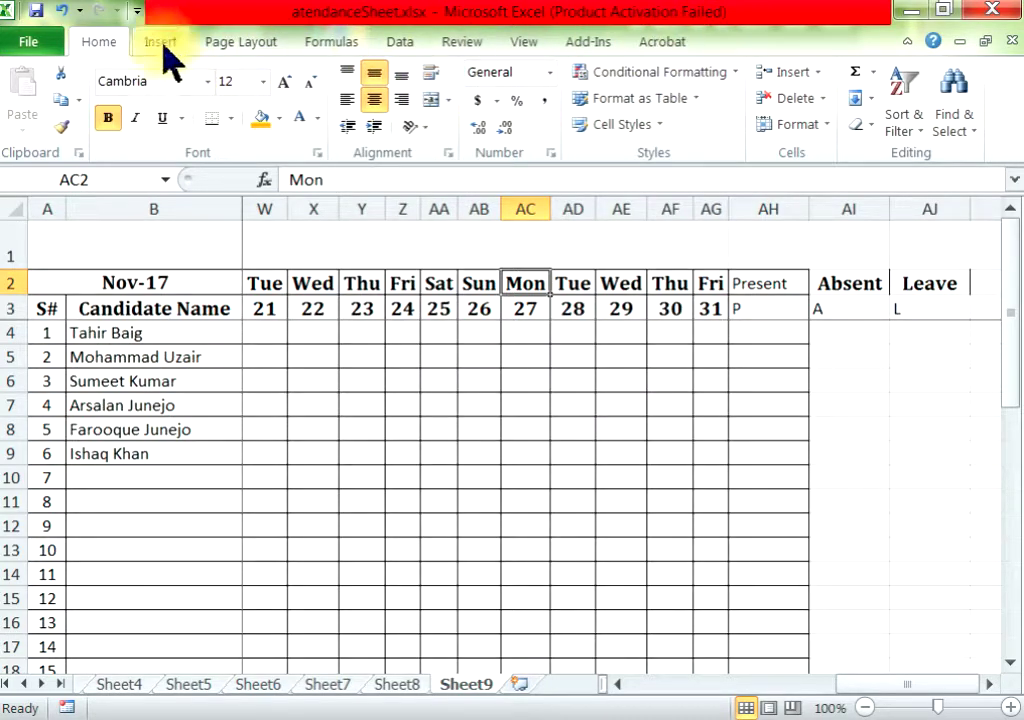
pyautogui.click(60, 130)
pyautogui.moveTo(747, 281); pyautogui.dragTo(933, 315)
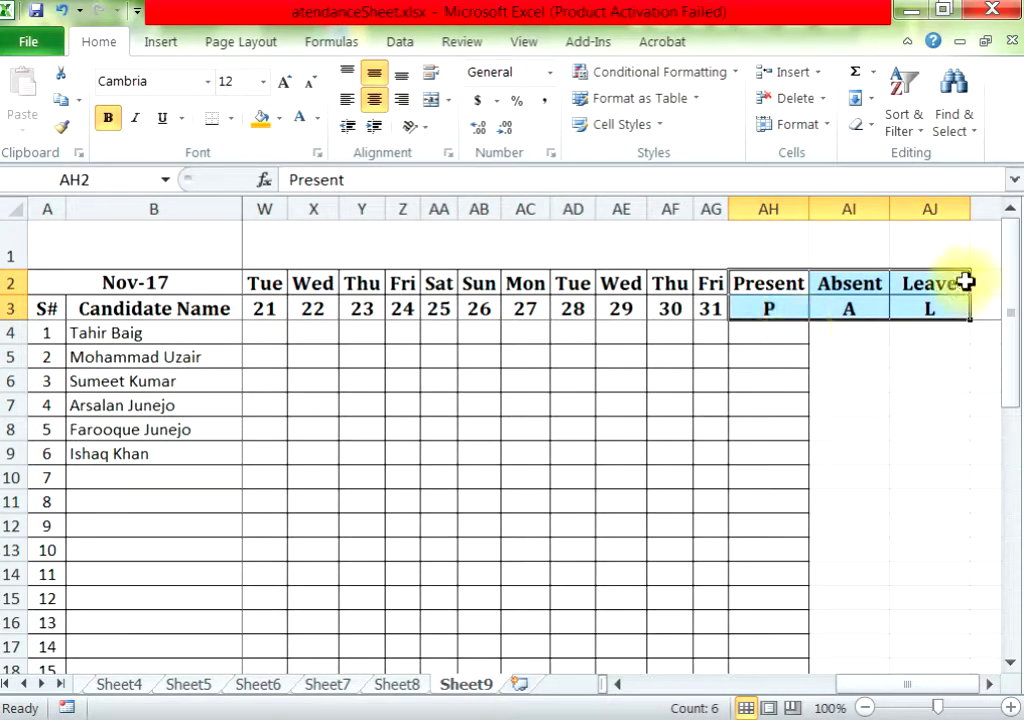
pyautogui.click(800, 339)
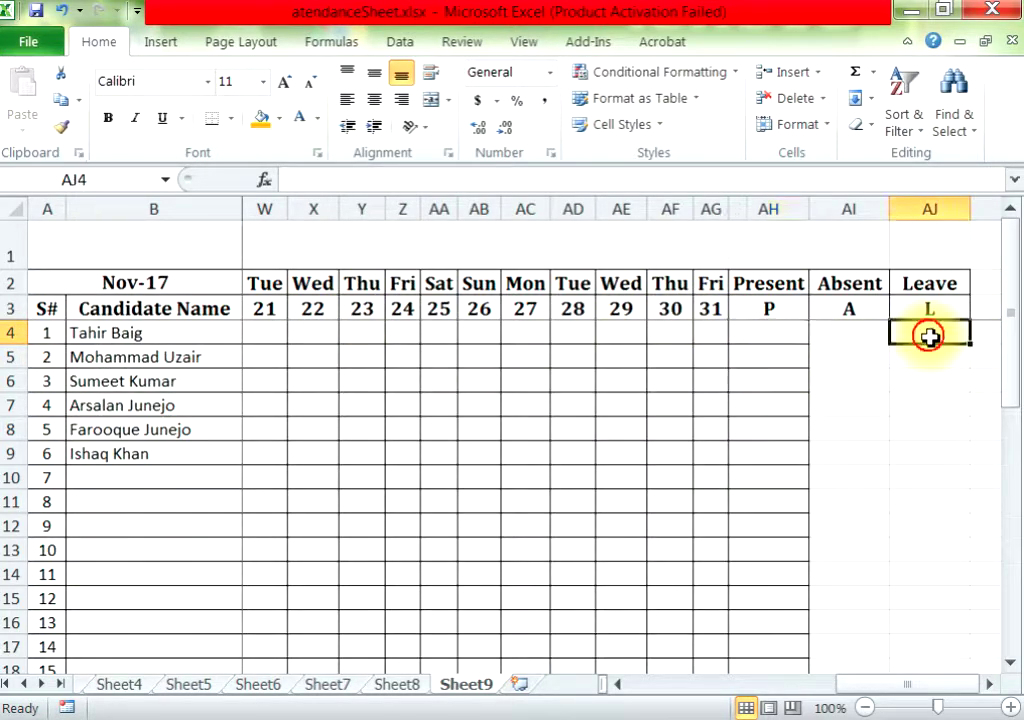
# - Give the lower candidate rows All Borders plus a Thick Box Border
pyautogui.moveTo(926, 334)
pyautogui.mouseDown()
pyautogui.moveTo(3, 672)
pyautogui.moveTo(82, 607)
pyautogui.moveTo(48, 528)
pyautogui.mouseUp()
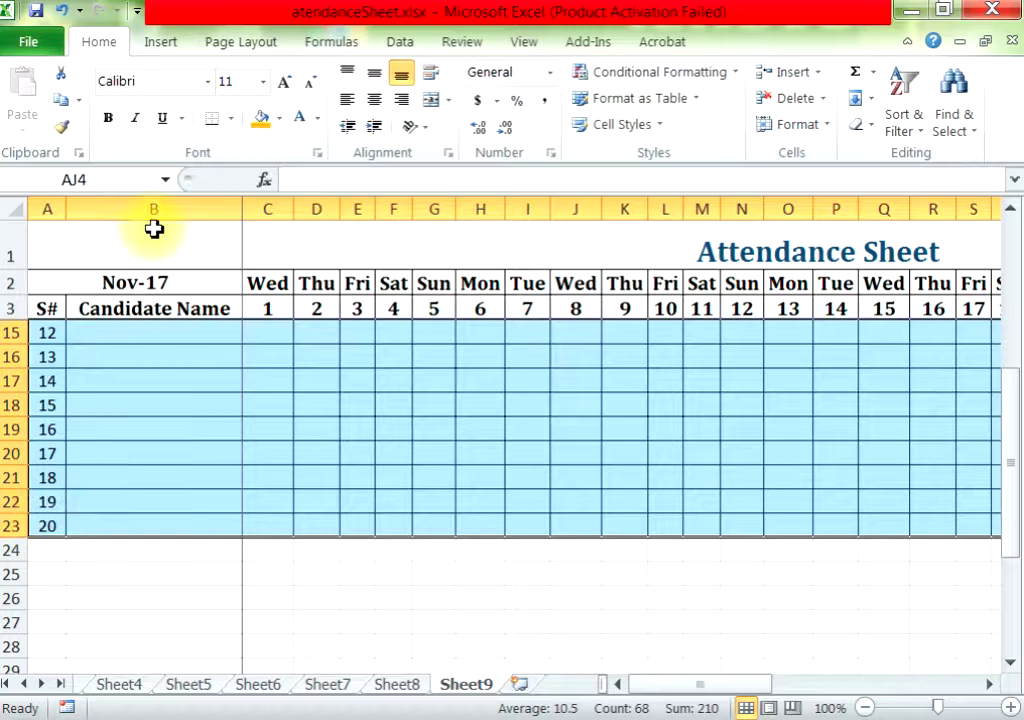
pyautogui.click(230, 118)
pyautogui.click(255, 313)
pyautogui.click(231, 118)
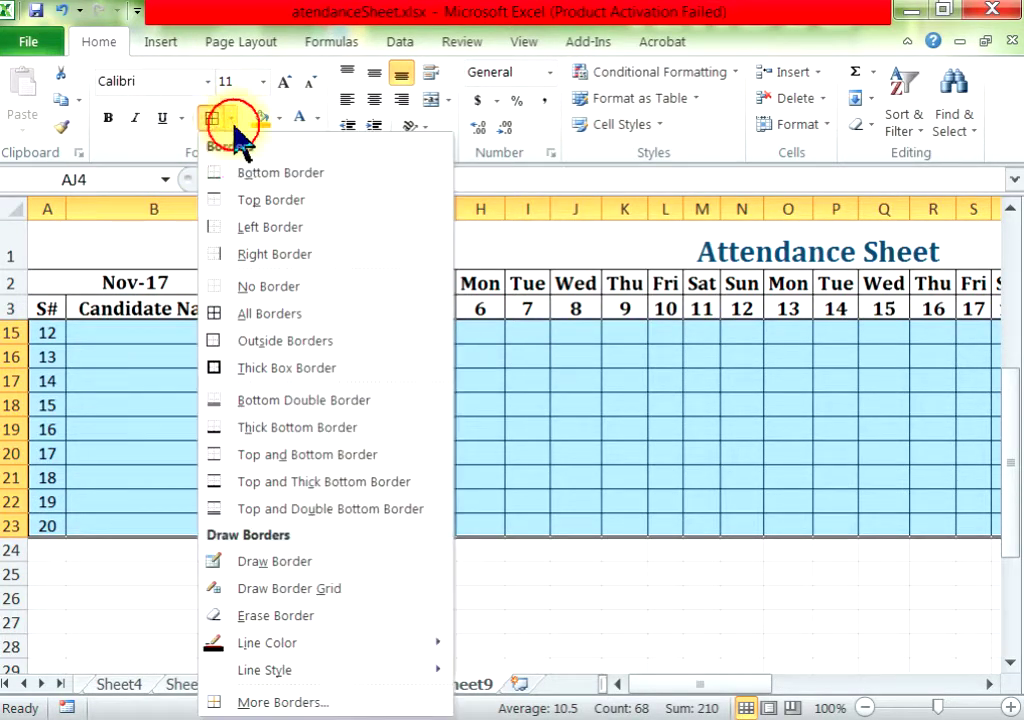
pyautogui.click(250, 372)
# - Scroll right to the Present, Absent and Leave columns and select cell AH4
pyautogui.click(988, 684)
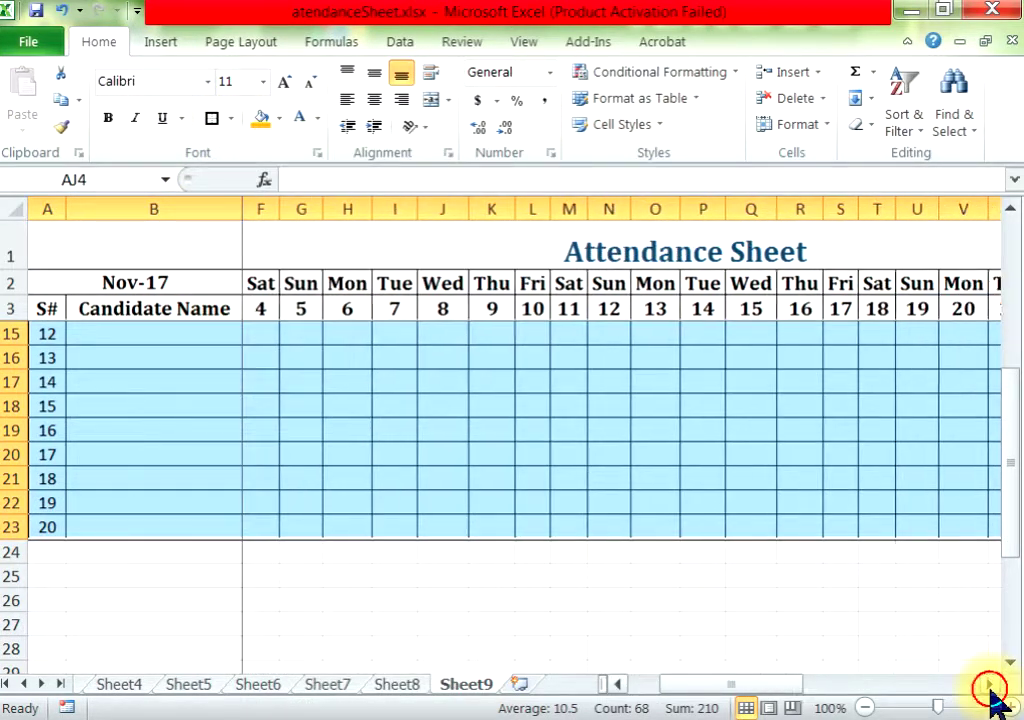
pyautogui.click(990, 686)
pyautogui.click(921, 686)
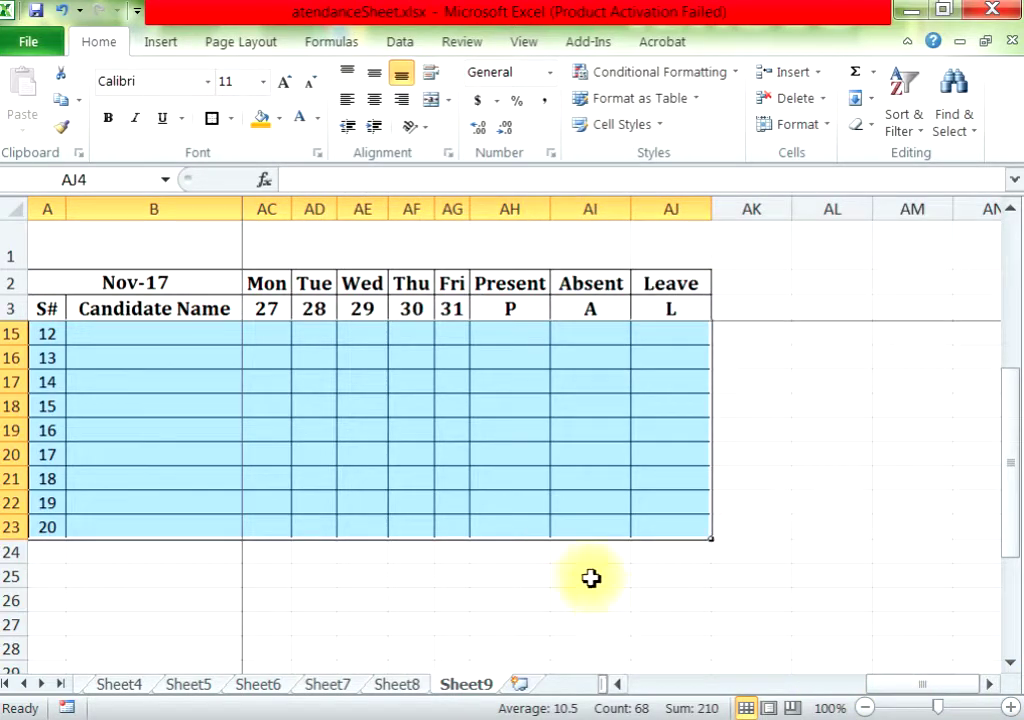
pyautogui.scroll(4, 548, 479)
pyautogui.click(542, 336)
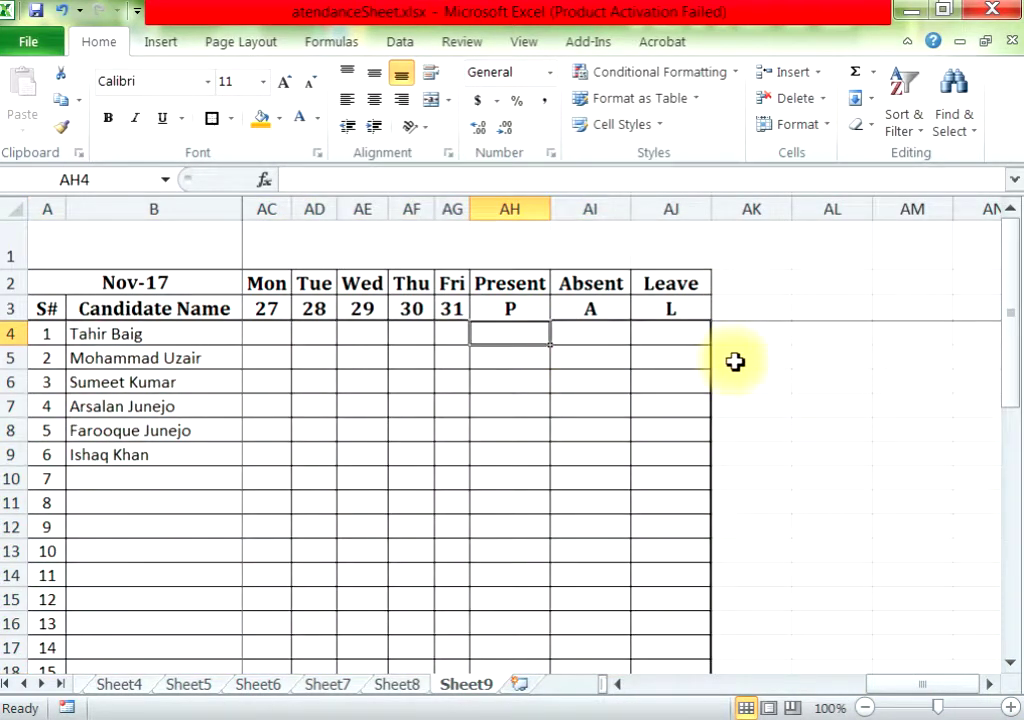
# - Launch a blank Notepad window from the Run prompt for the CountIF notes, then return to the workbook
pyautogui.press('super+r')
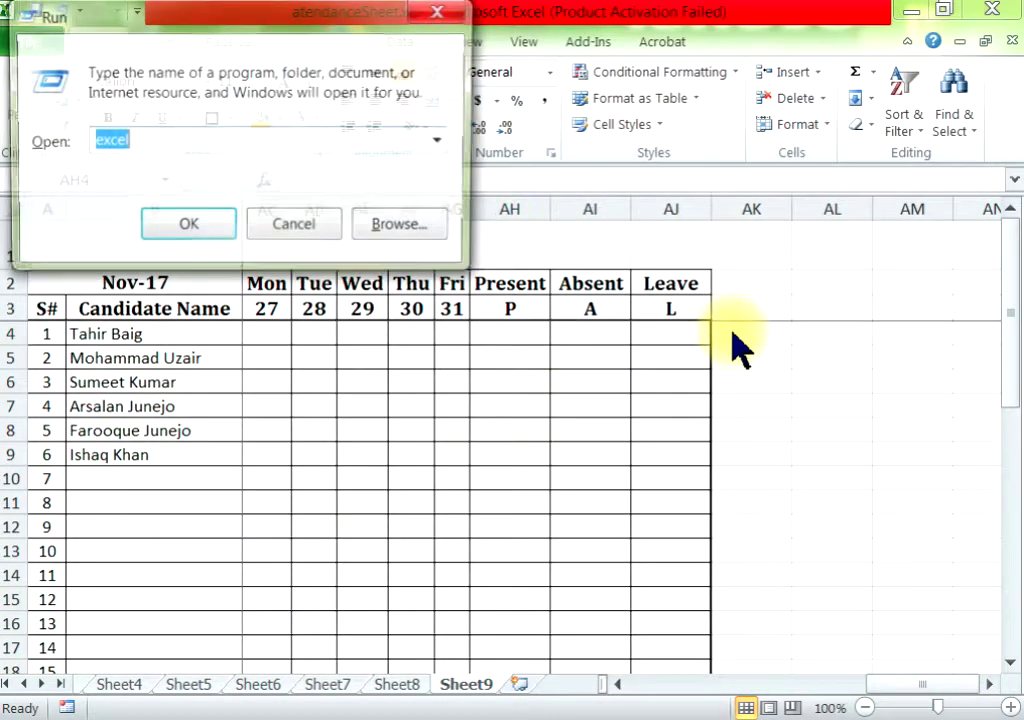
pyautogui.write('Co')
pyautogui.click(733, 333)
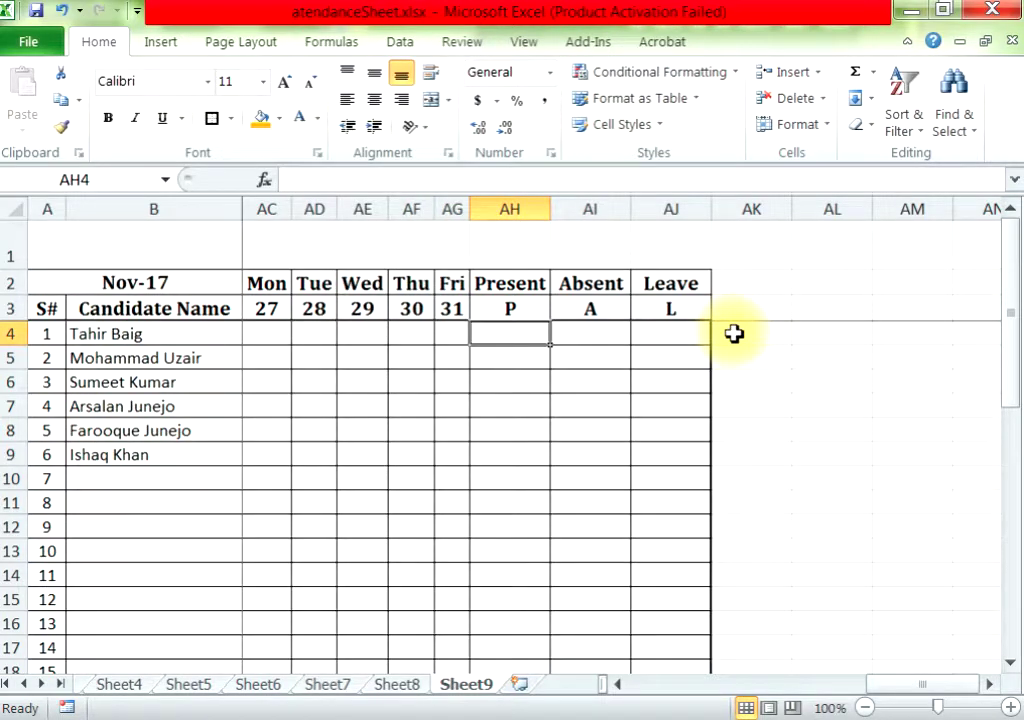
pyautogui.press('super+r')
pyautogui.write('N')
pyautogui.press('Escape')
pyautogui.write('d')
pyautogui.press('Return')
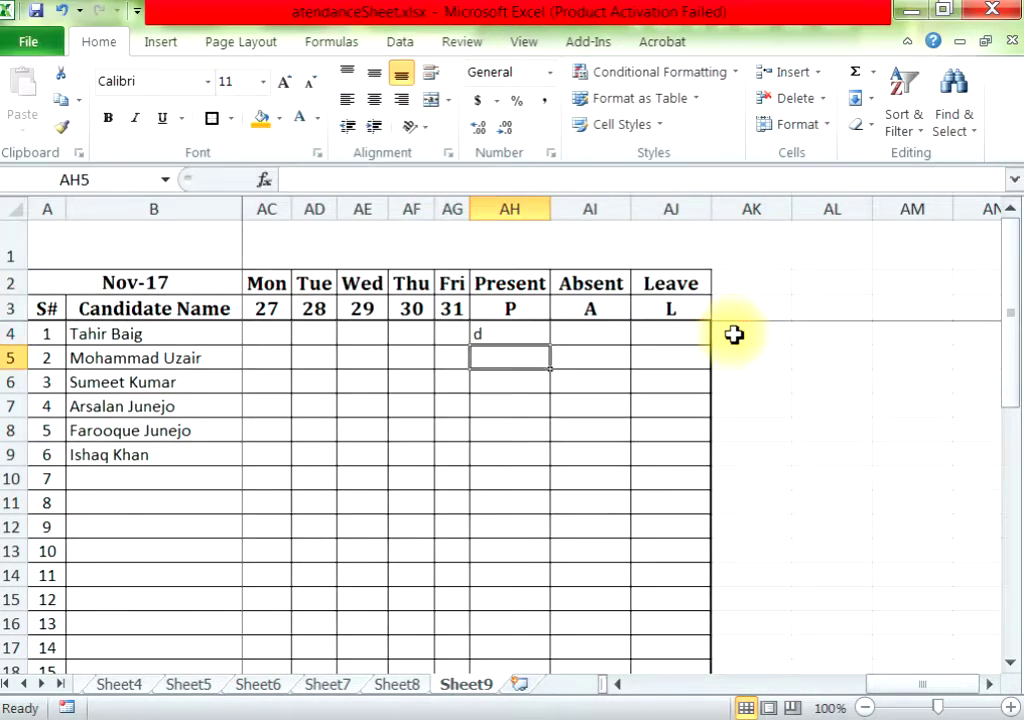
pyautogui.press('super+r')
pyautogui.write('Note')
pyautogui.press('Return')
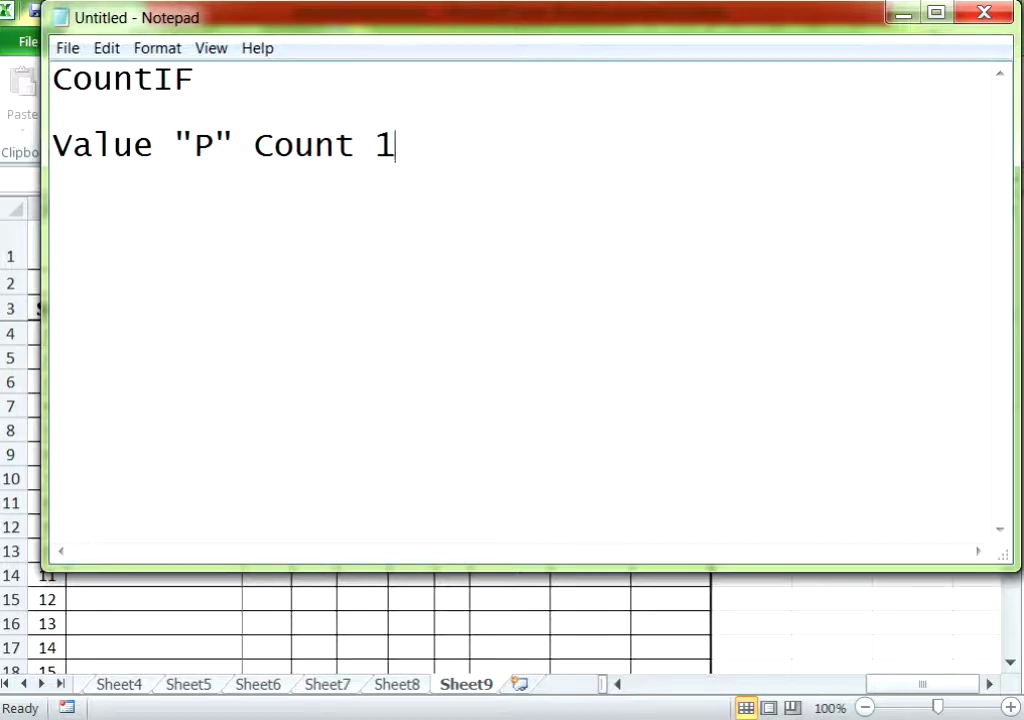
pyautogui.hotkey('alt', 'Tab')
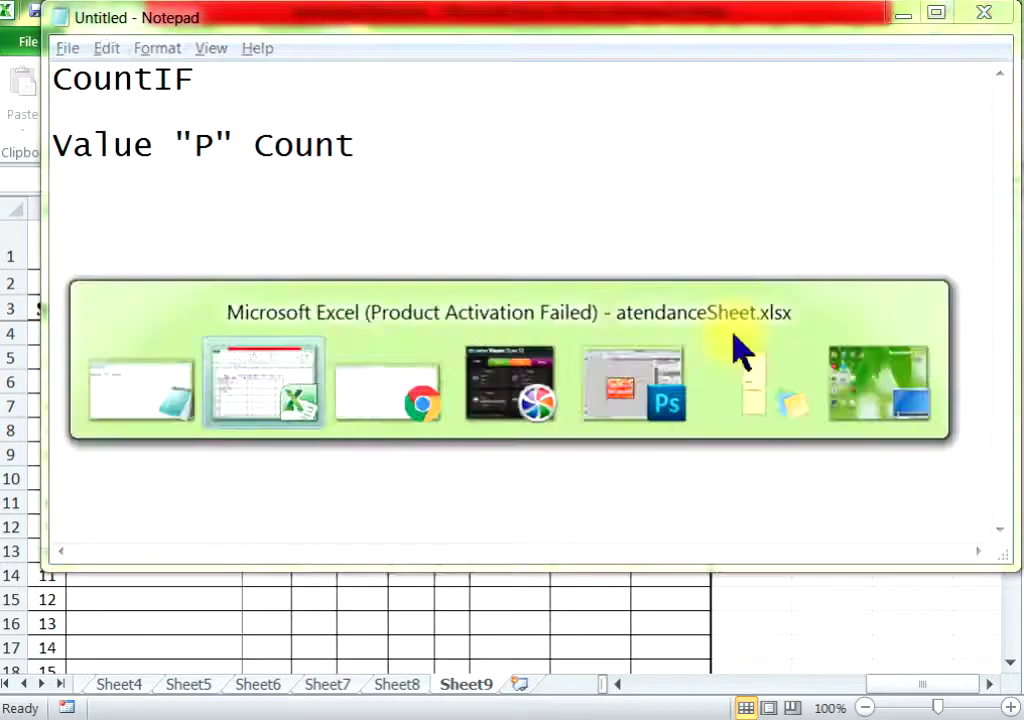
# - Select cell AH4 and look through the Math & Trig functions on the Formulas tab
pyautogui.click(498, 336)
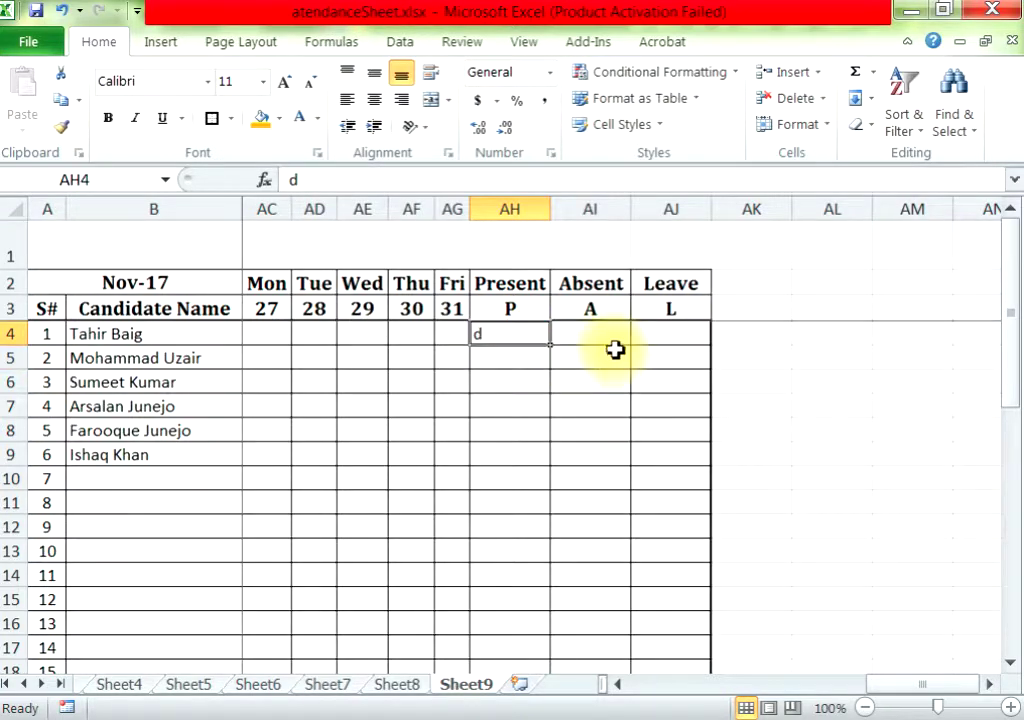
pyautogui.moveTo(914, 690)
pyautogui.mouseDown()
pyautogui.moveTo(667, 681)
pyautogui.moveTo(920, 688)
pyautogui.mouseUp()
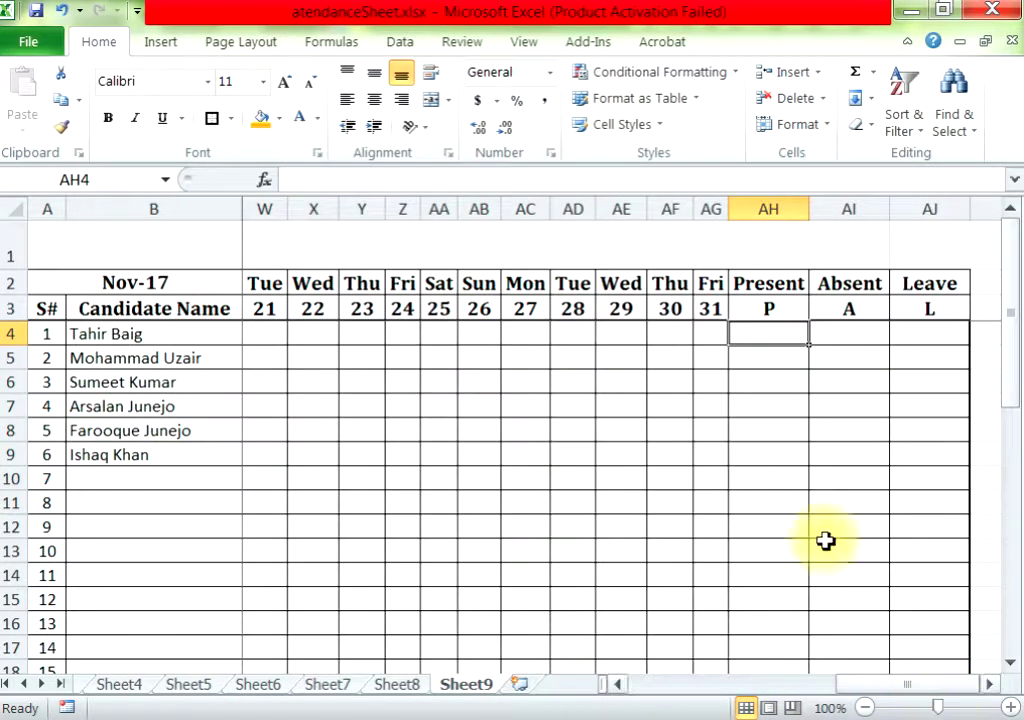
pyautogui.click(358, 50)
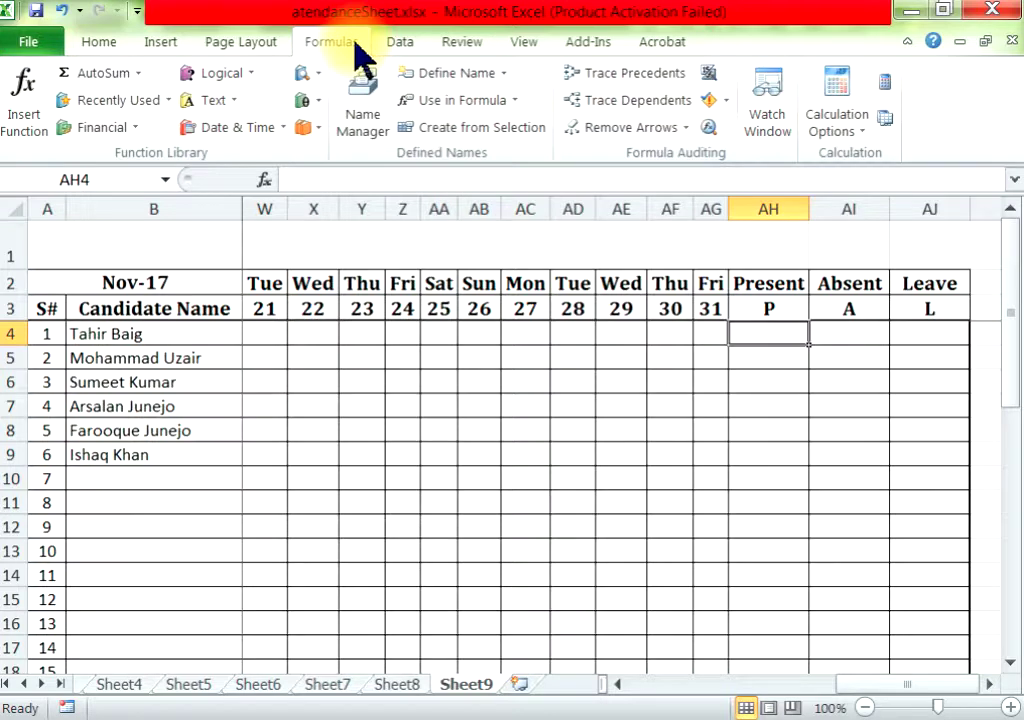
pyautogui.click(318, 104)
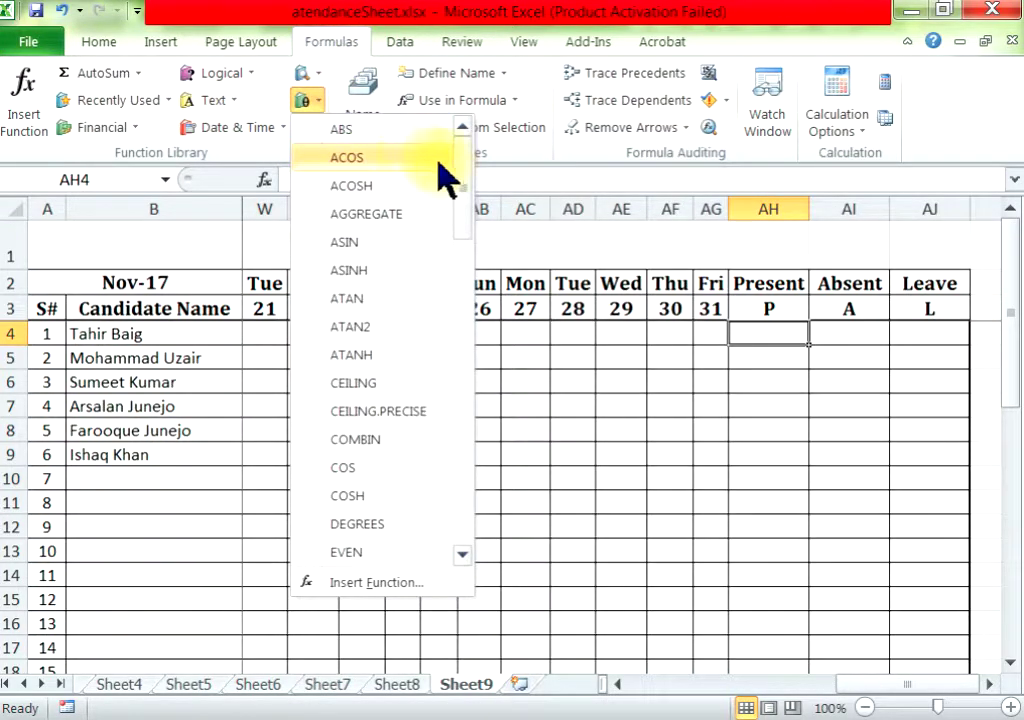
pyautogui.moveTo(462, 185)
pyautogui.mouseDown()
pyautogui.moveTo(463, 362)
pyautogui.moveTo(457, 210)
pyautogui.mouseUp()
pyautogui.click(307, 104)
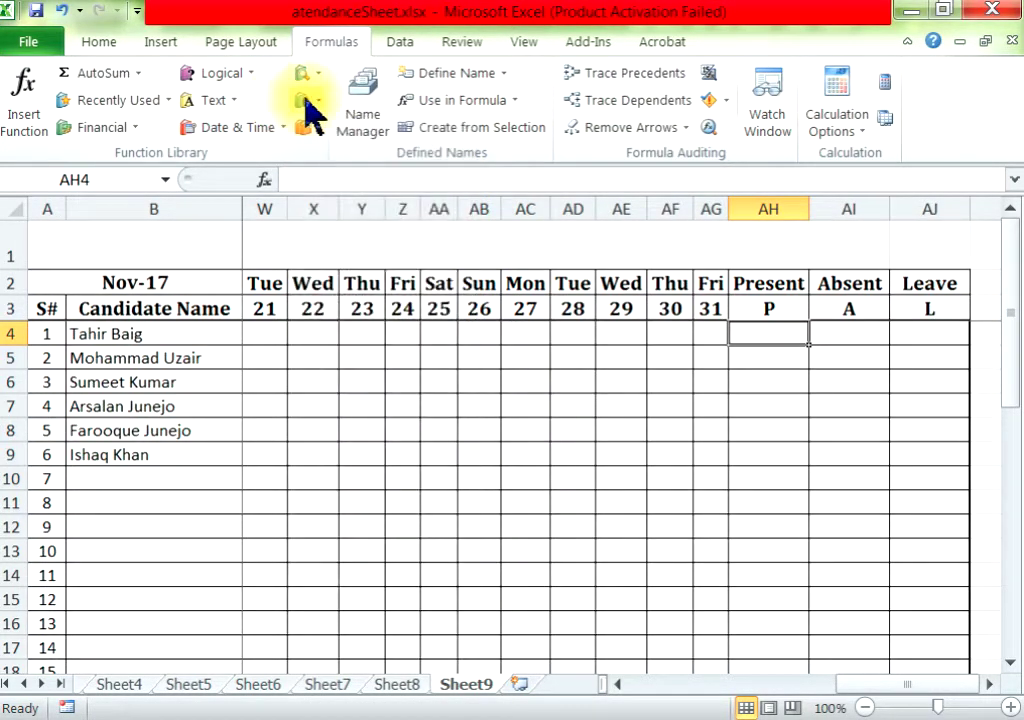
pyautogui.click(312, 110)
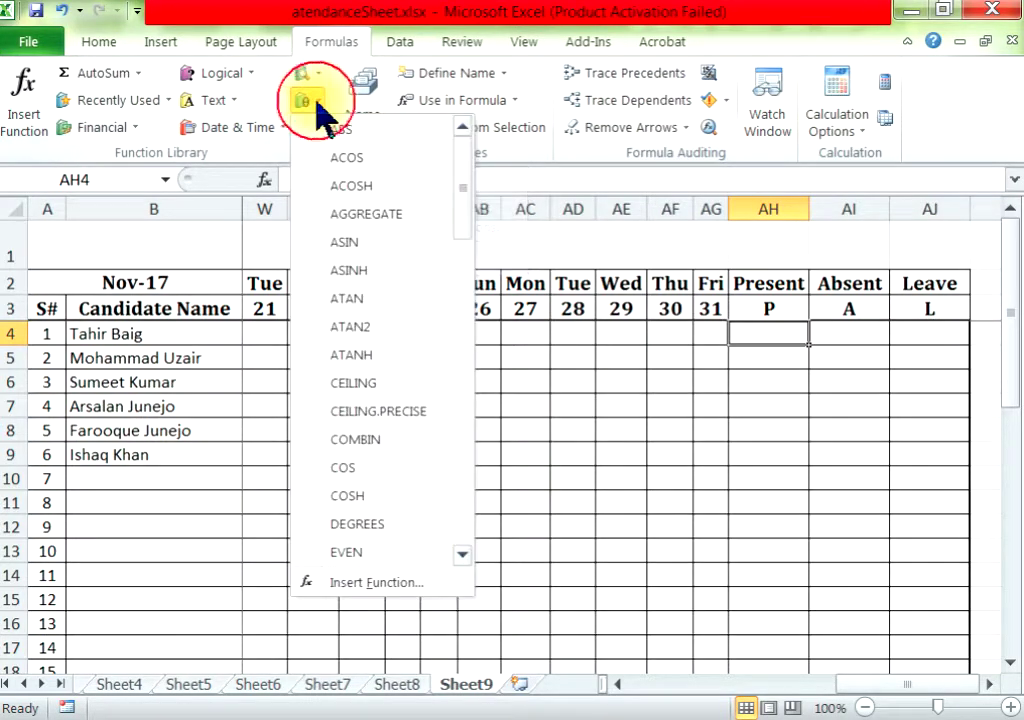
# - Insert COUNTIF into AH4 from More Functions > Statistical
pyautogui.moveTo(457, 229)
pyautogui.mouseDown()
pyautogui.moveTo(478, 240)
pyautogui.moveTo(478, 217)
pyautogui.mouseUp()
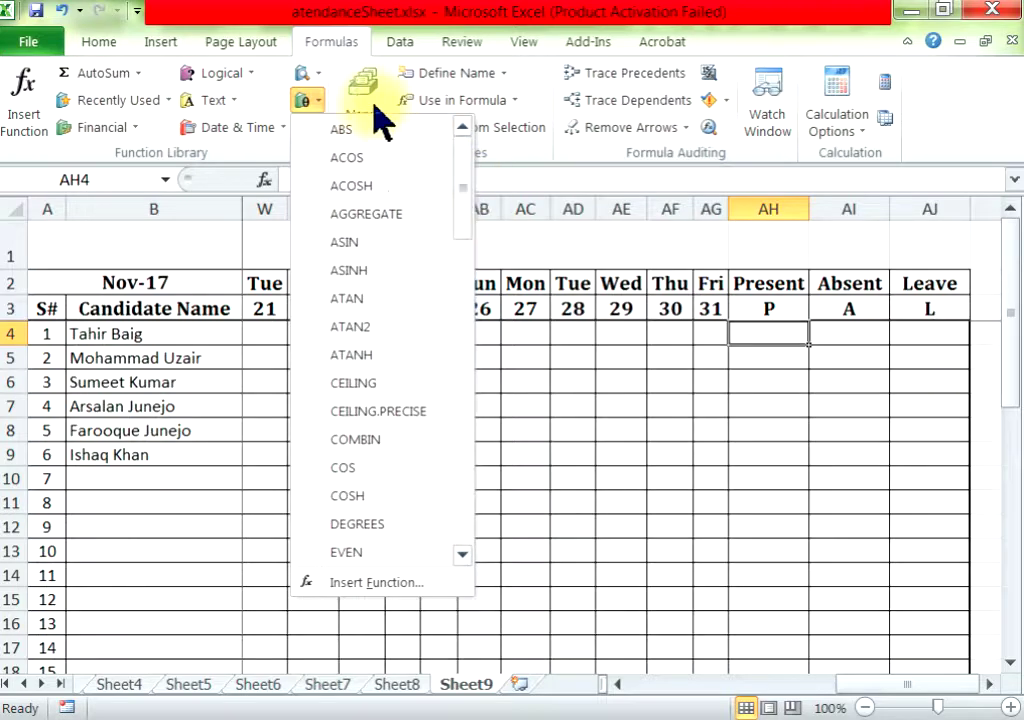
pyautogui.click(305, 75)
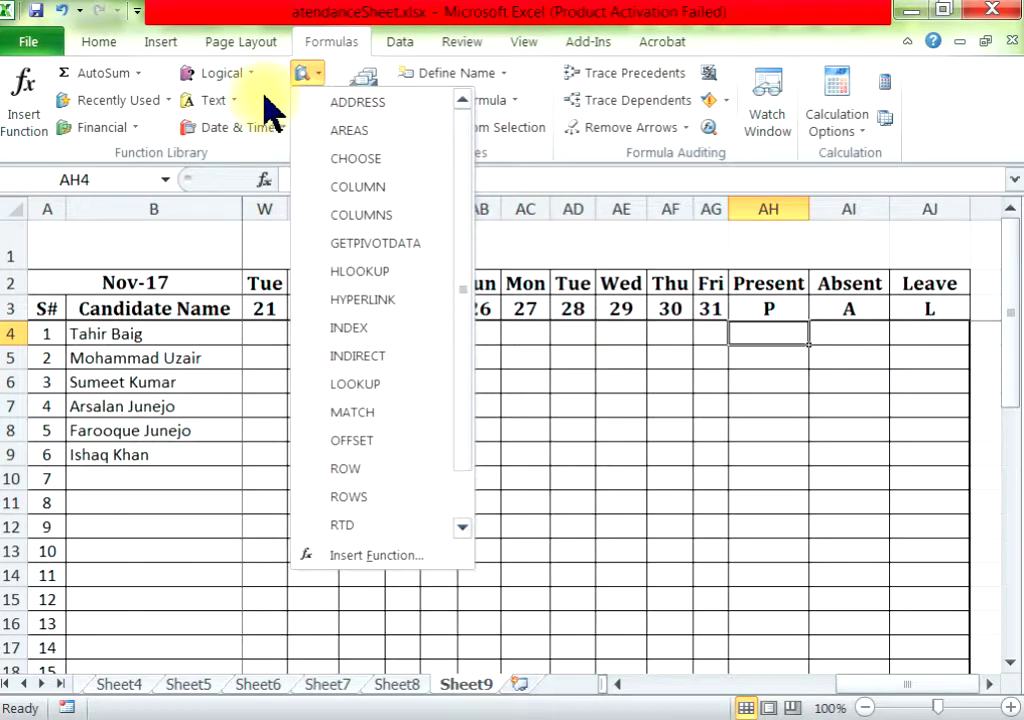
pyautogui.click(304, 125)
pyautogui.click(304, 127)
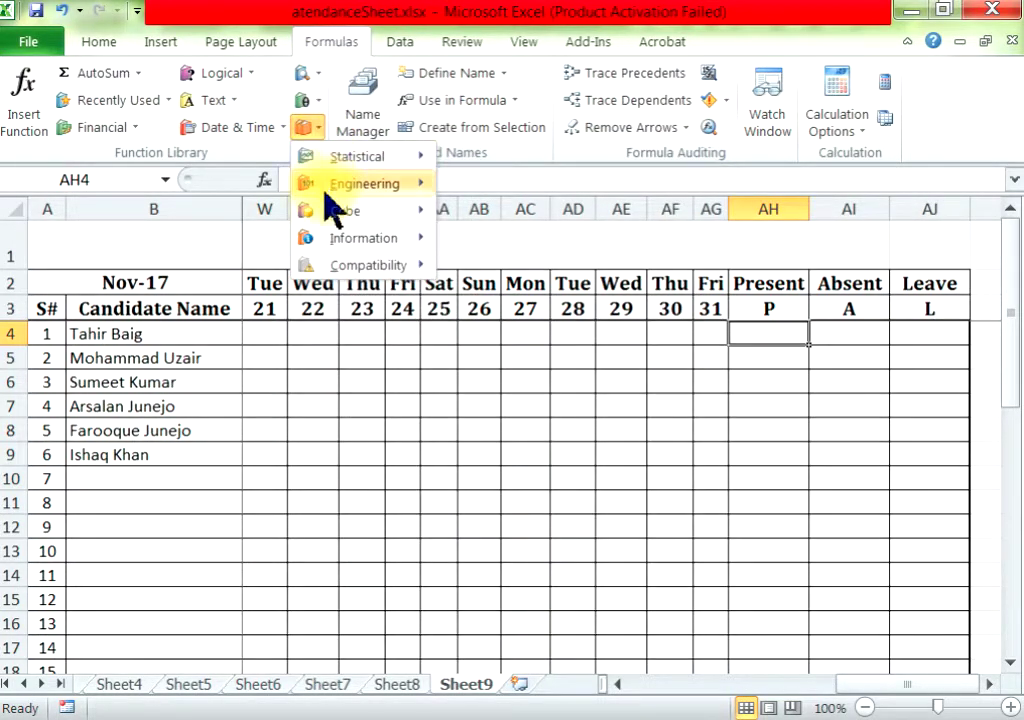
pyautogui.click(382, 158)
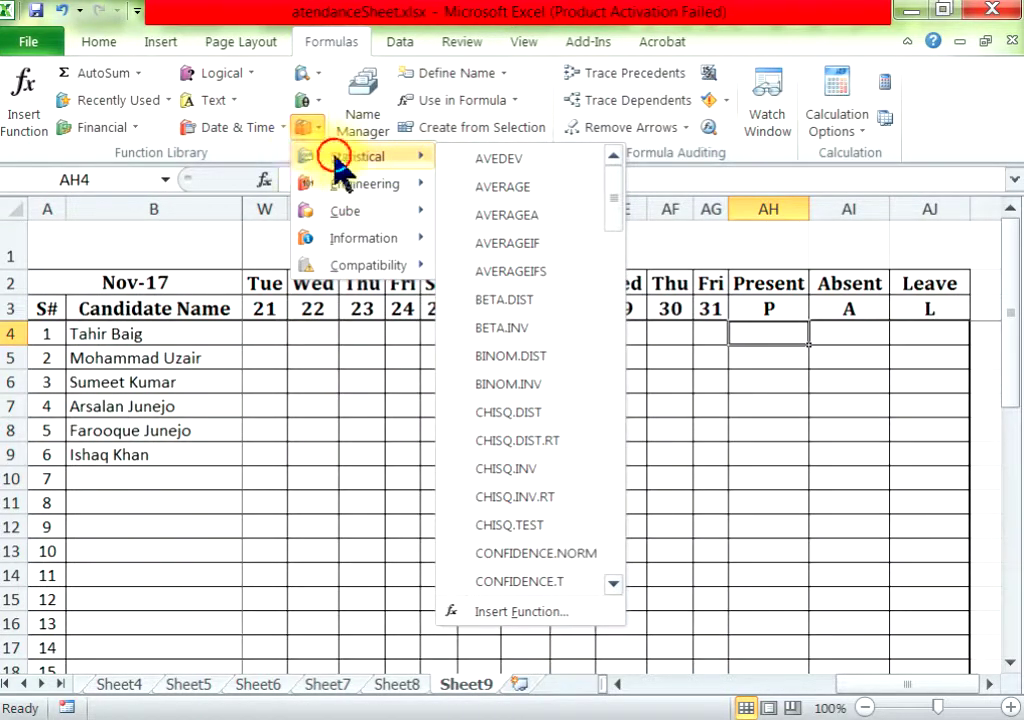
pyautogui.moveTo(610, 208); pyautogui.dragTo(622, 238)
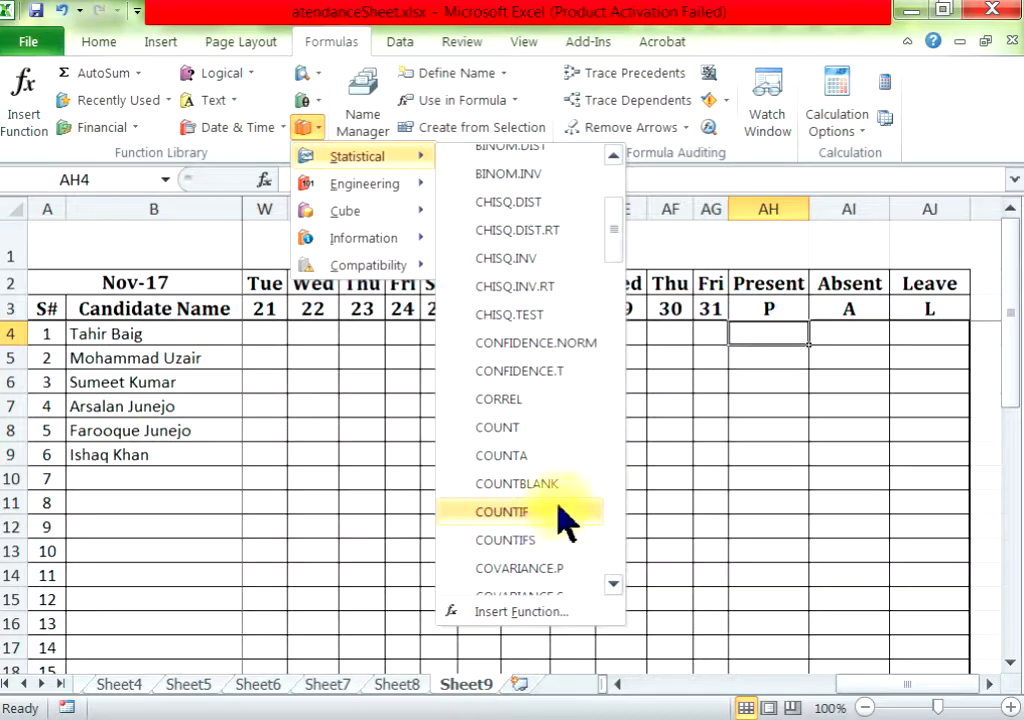
pyautogui.click(463, 515)
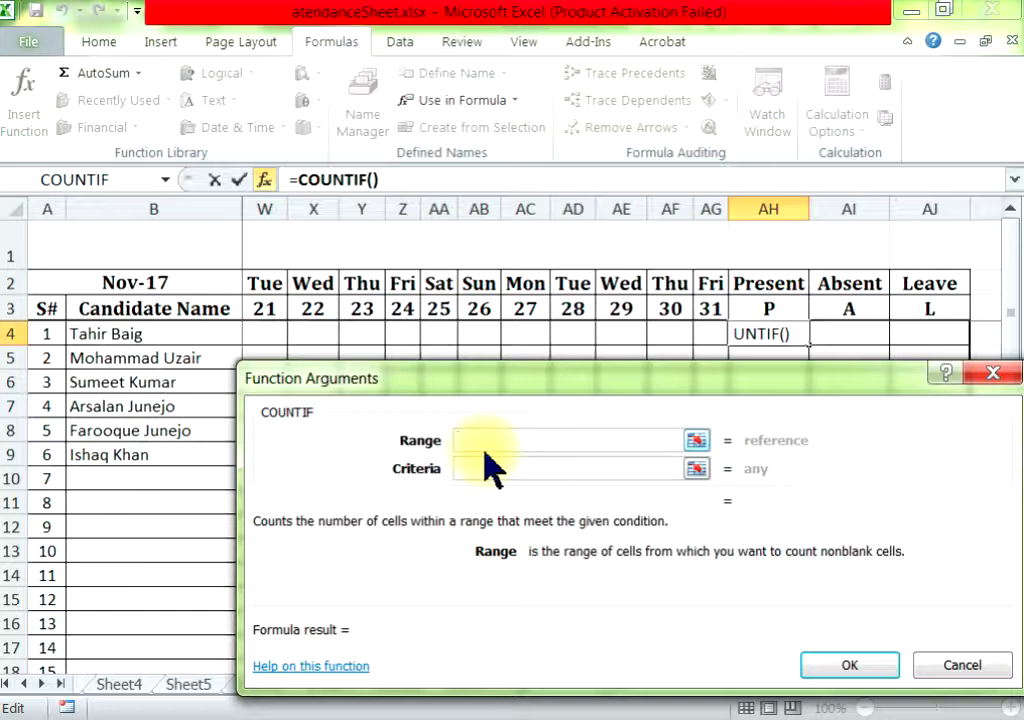
# - Move the Function Arguments dialog aside and select row 4 from C4 to AG4
pyautogui.click(472, 468)
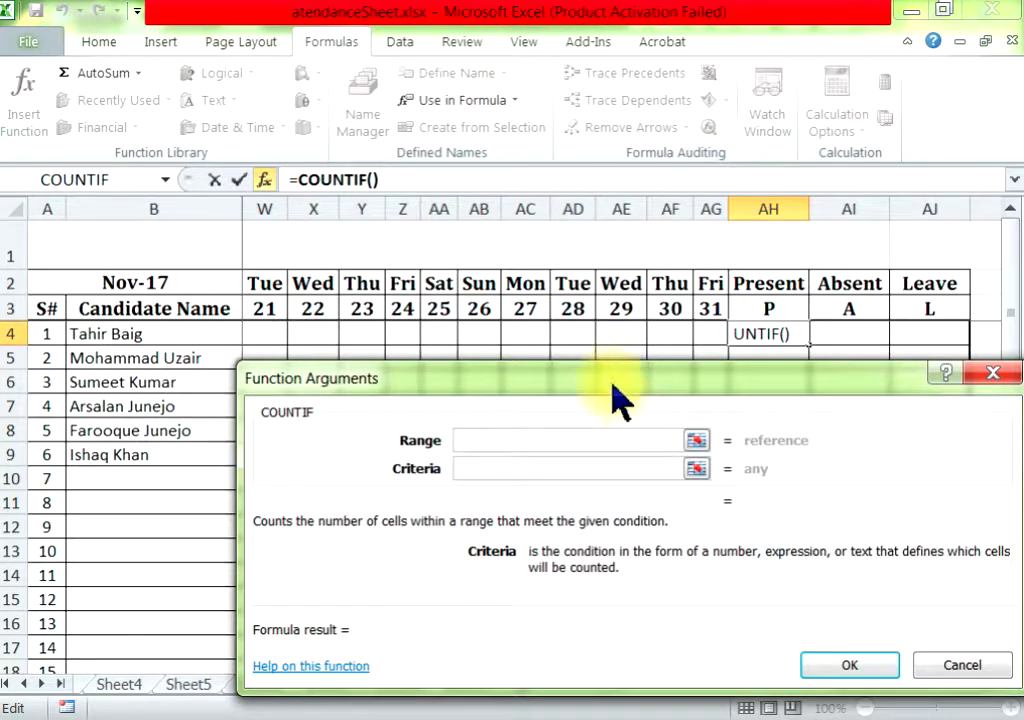
pyautogui.moveTo(611, 392)
pyautogui.mouseDown()
pyautogui.moveTo(536, 482)
pyautogui.moveTo(548, 530)
pyautogui.mouseUp()
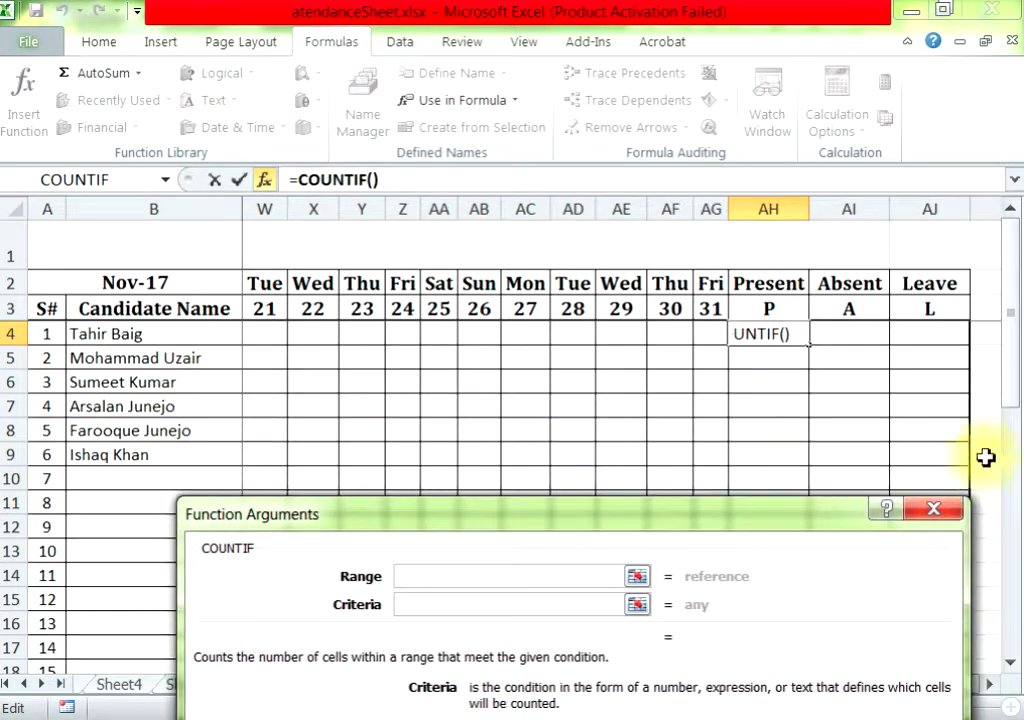
pyautogui.moveTo(1013, 354); pyautogui.dragTo(1017, 405)
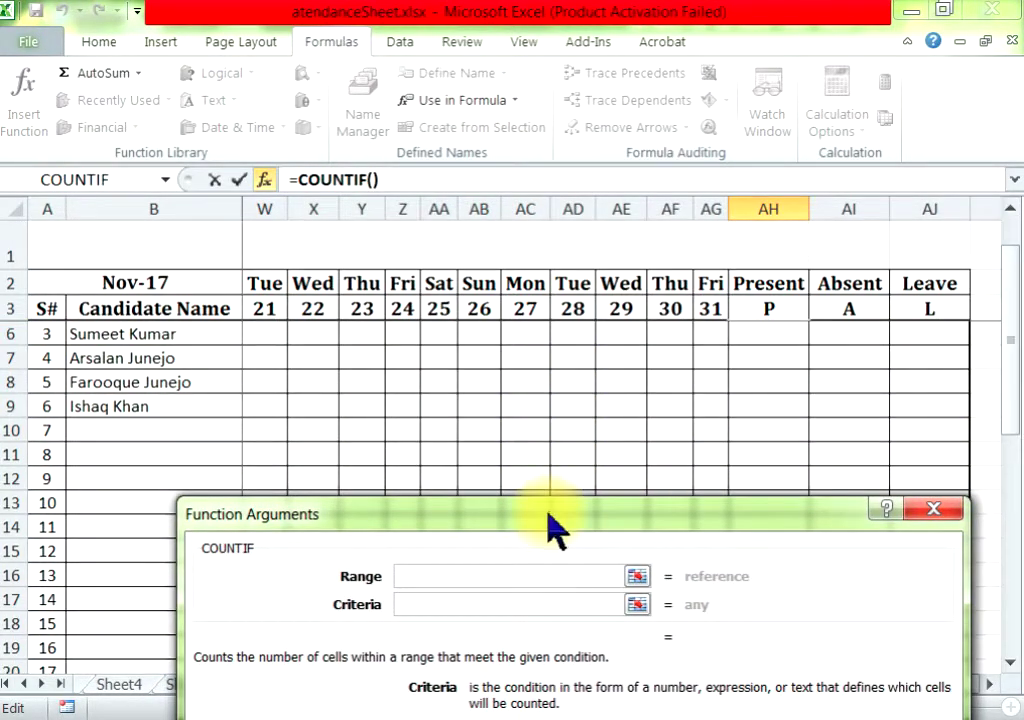
pyautogui.moveTo(545, 515); pyautogui.dragTo(815, 255)
pyautogui.moveTo(845, 684); pyautogui.dragTo(601, 684)
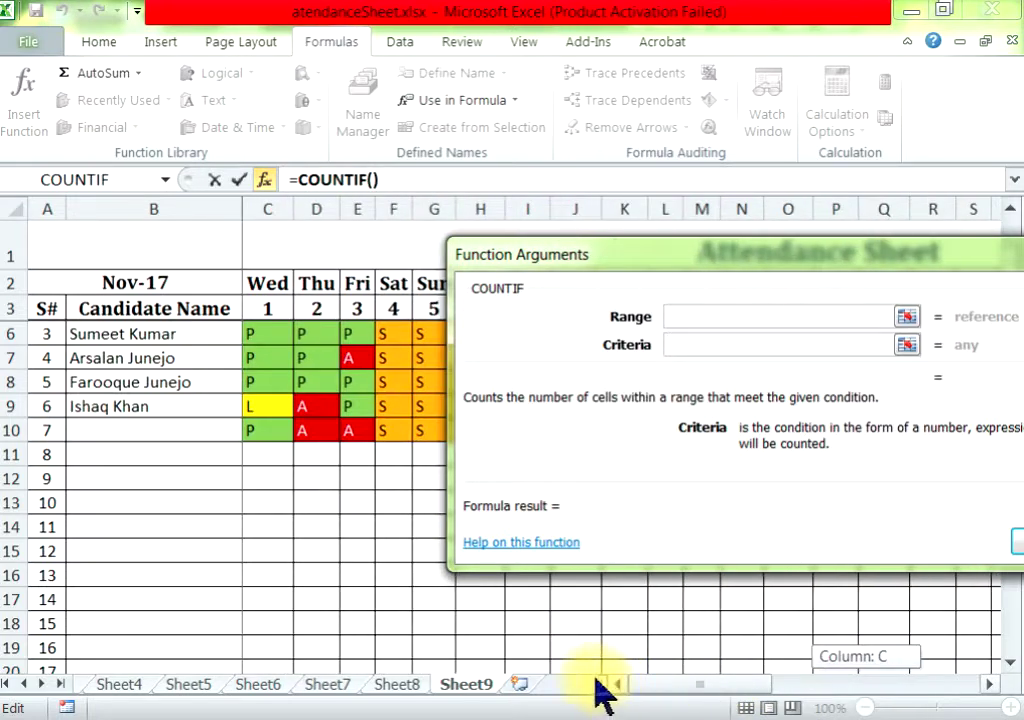
pyautogui.moveTo(647, 258)
pyautogui.mouseDown()
pyautogui.moveTo(535, 560)
pyautogui.moveTo(528, 537)
pyautogui.mouseUp()
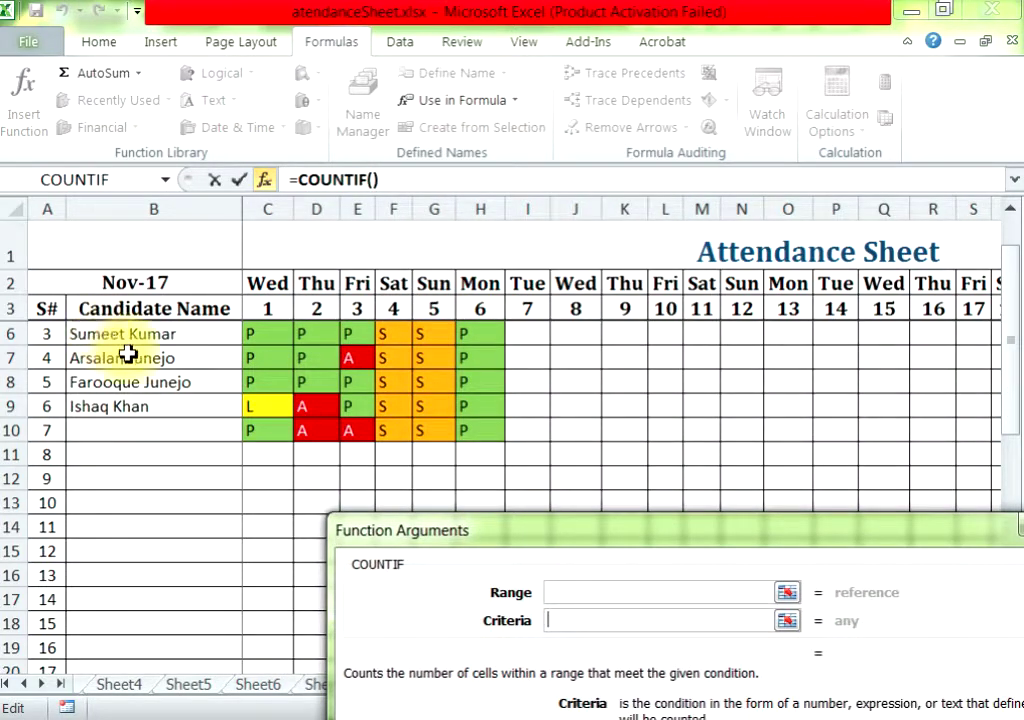
pyautogui.scroll(1, 130, 360)
pyautogui.click(263, 337)
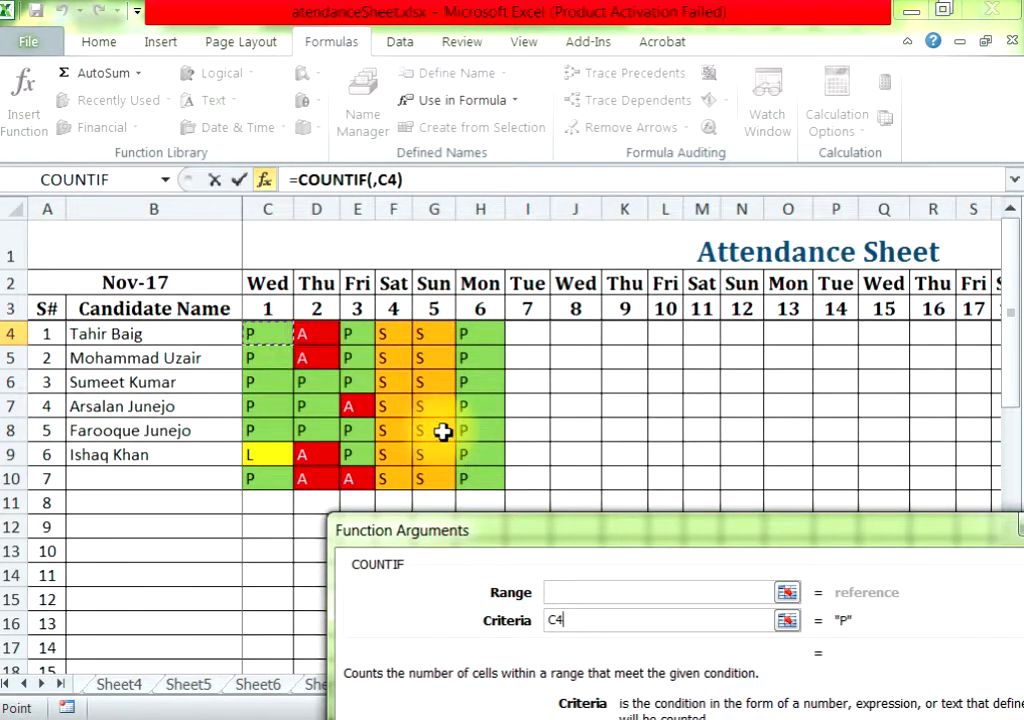
pyautogui.moveTo(286, 336)
pyautogui.mouseDown()
pyautogui.moveTo(767, 329)
pyautogui.moveTo(610, 360)
pyautogui.mouseUp()
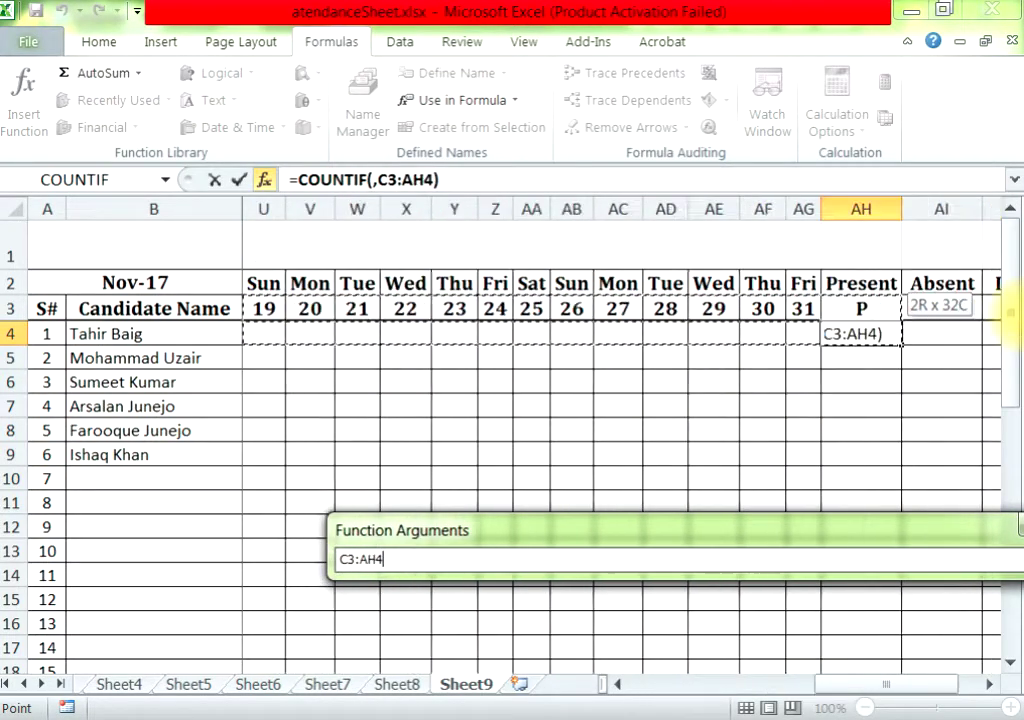
pyautogui.moveTo(610, 360); pyautogui.dragTo(715, 354)
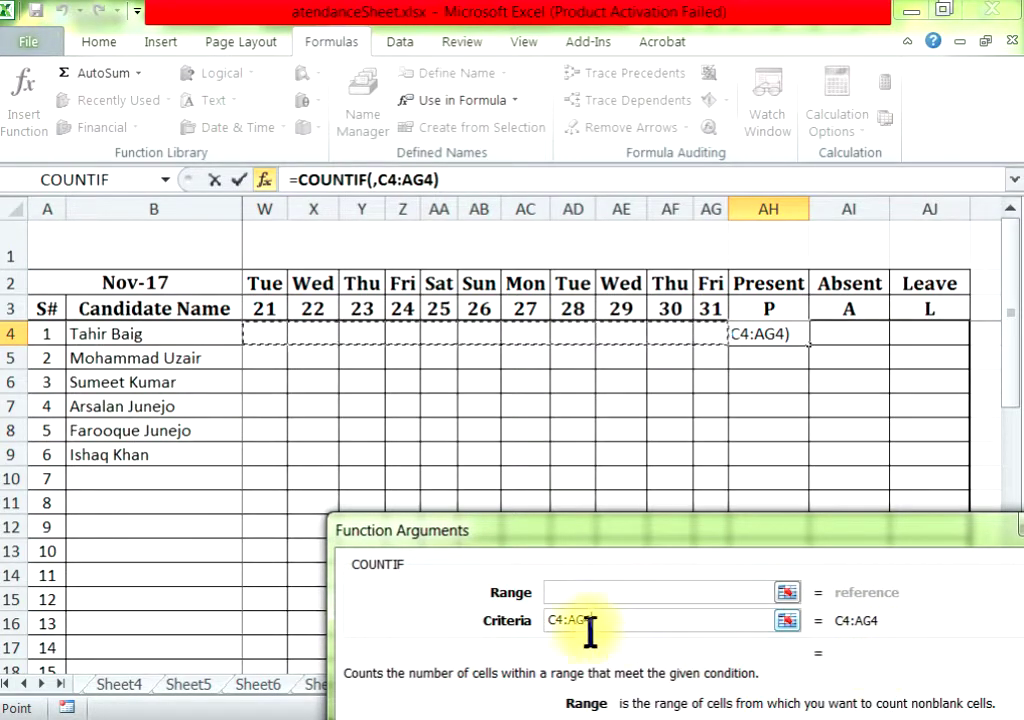
# - Clear the range misplaced in Criteria and restart the Range argument at C4
pyautogui.moveTo(613, 620); pyautogui.dragTo(366, 612)
pyautogui.press('BackSpace')
pyautogui.click(583, 594)
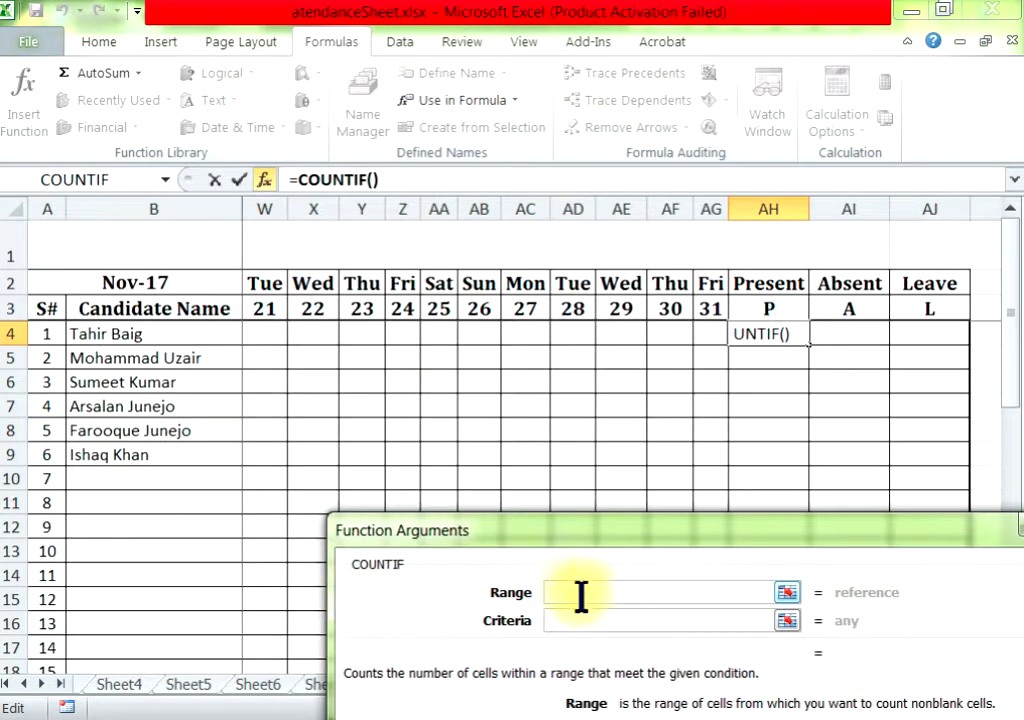
pyautogui.moveTo(636, 530); pyautogui.dragTo(690, 327)
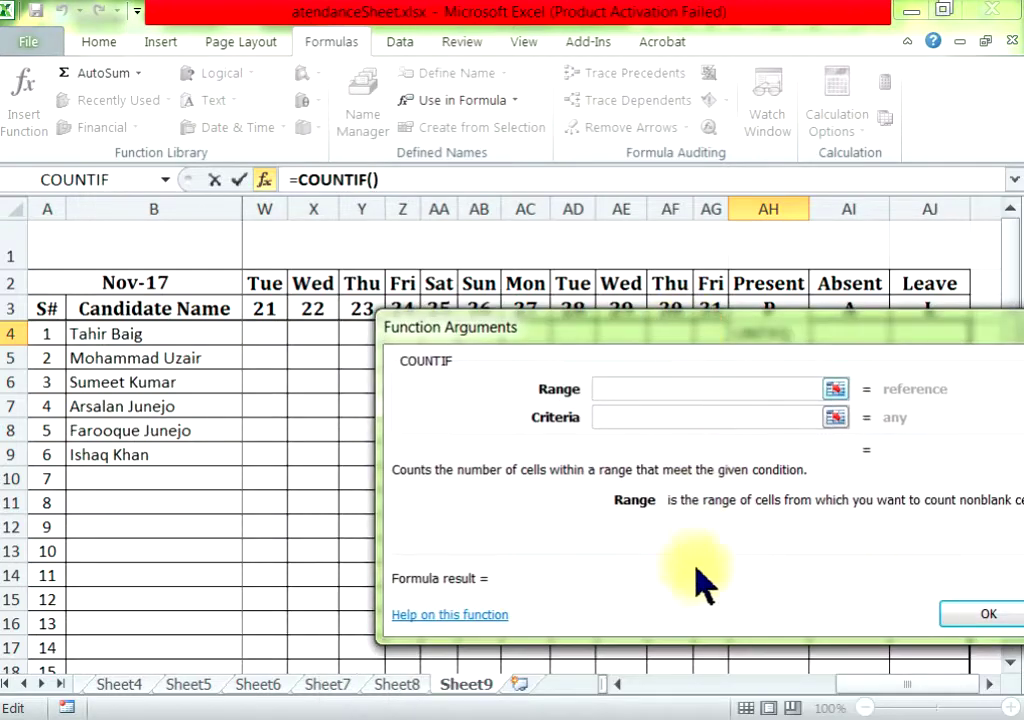
pyautogui.moveTo(910, 683); pyautogui.dragTo(686, 683)
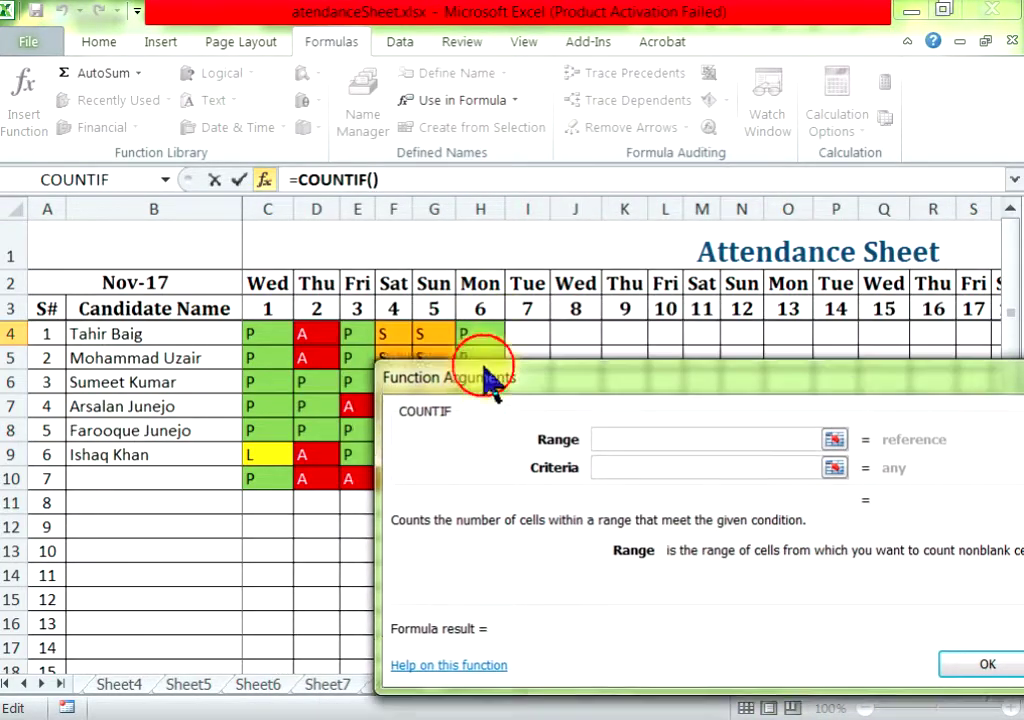
pyautogui.moveTo(262, 336)
pyautogui.mouseDown()
pyautogui.moveTo(724, 399)
pyautogui.moveTo(778, 342)
pyautogui.mouseUp()
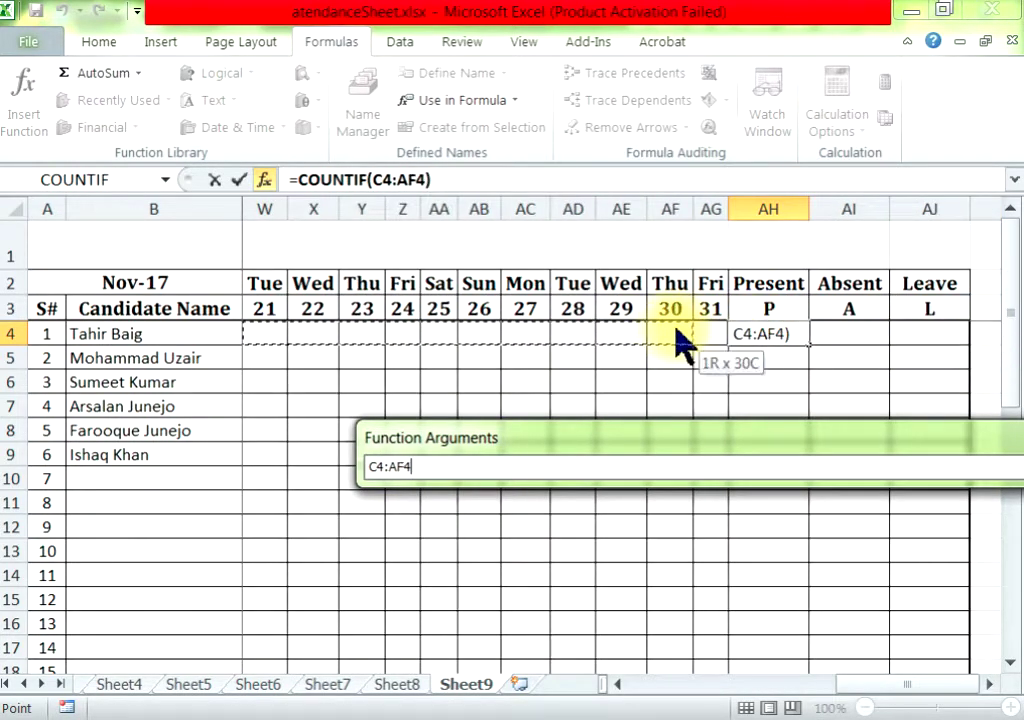
# - Set Range to C4:AG4 and Criteria to the P heading in AH3, previewing 3
pyautogui.moveTo(778, 342); pyautogui.dragTo(718, 343)
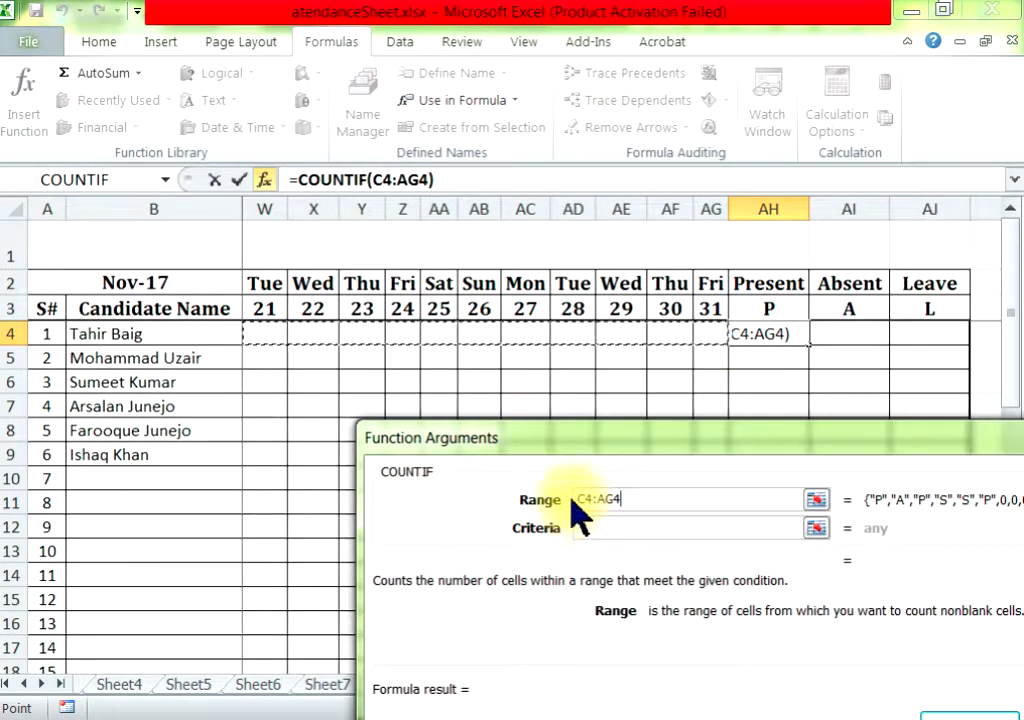
pyautogui.click(628, 527)
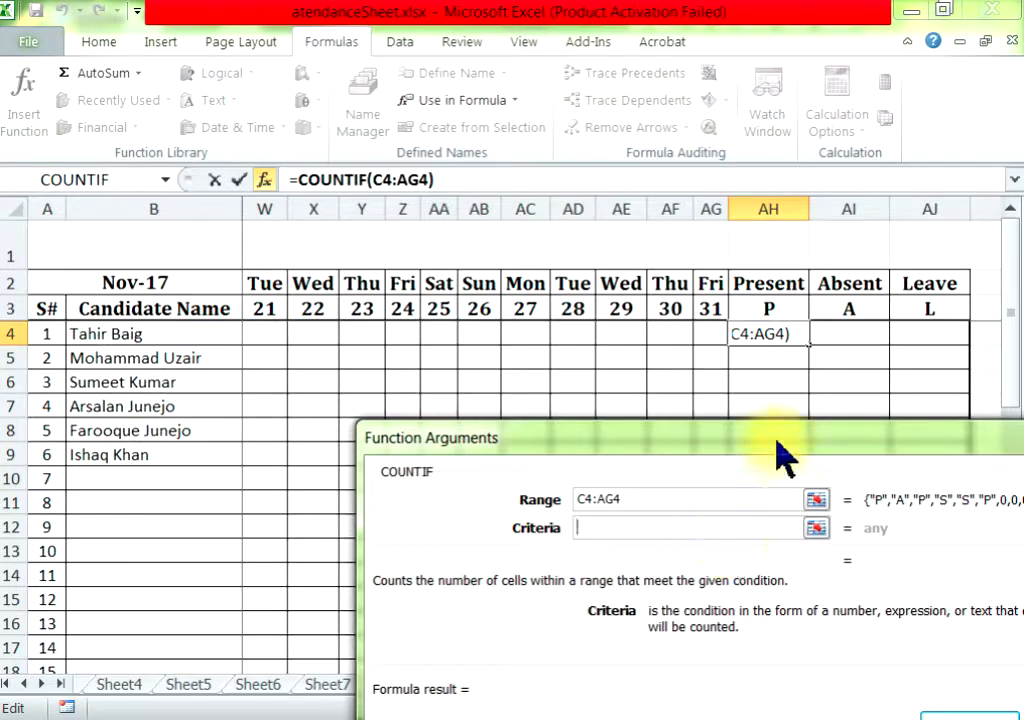
pyautogui.moveTo(780, 440); pyautogui.dragTo(587, 426)
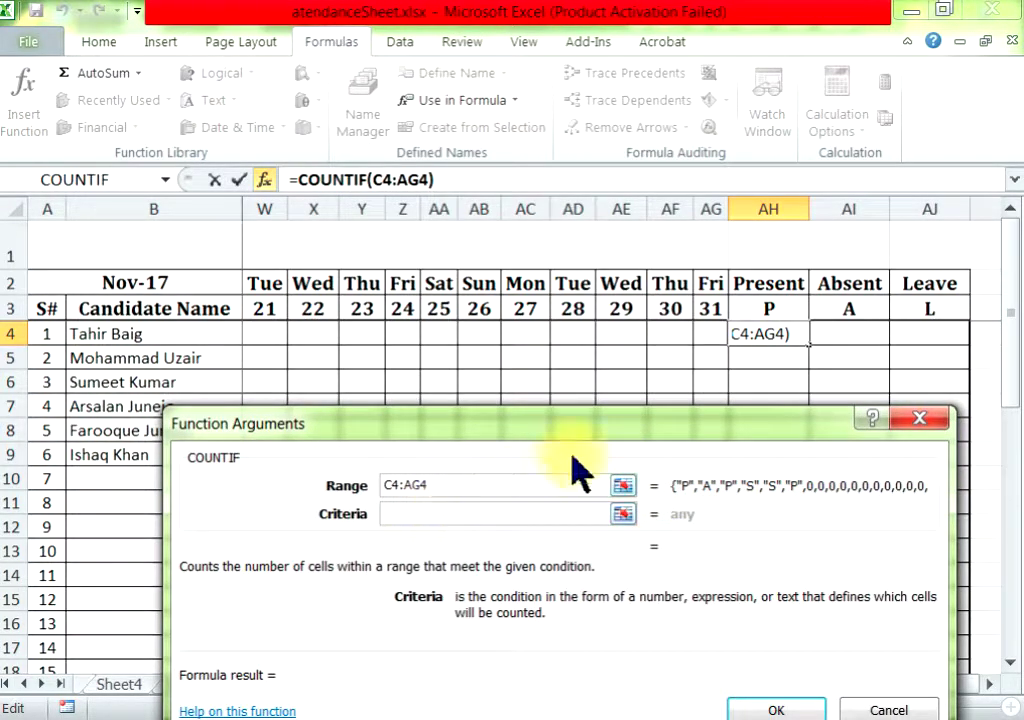
pyautogui.click(768, 308)
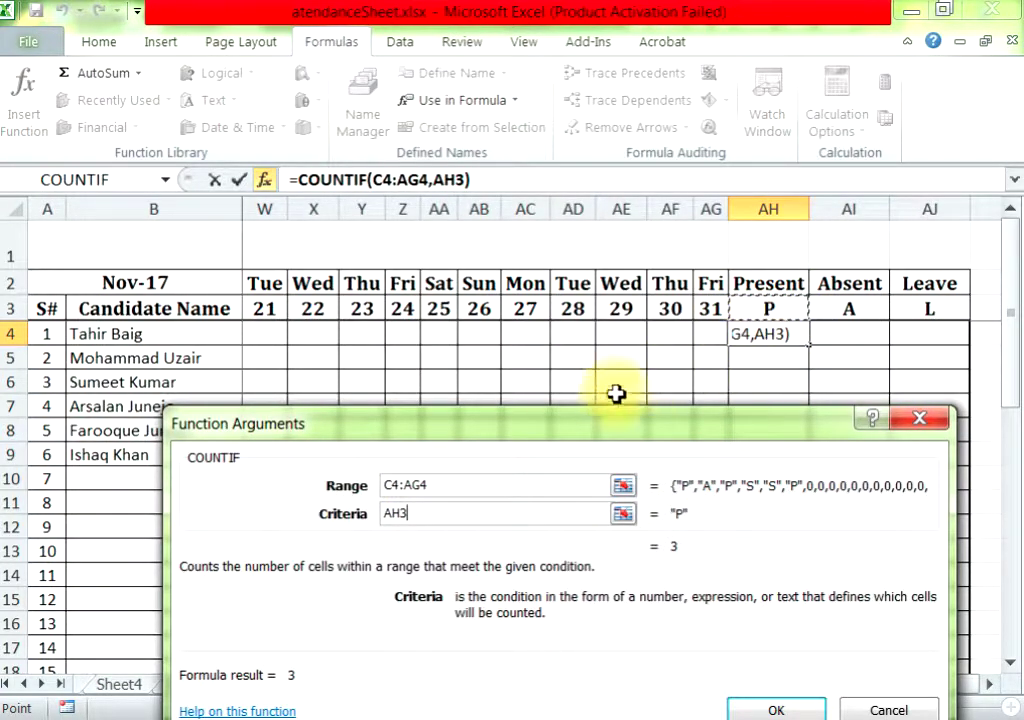
# - Lock the references as =COUNTIF($C4:$AG4,AH$3) and confirm the formula in AH4
pyautogui.click(388, 485)
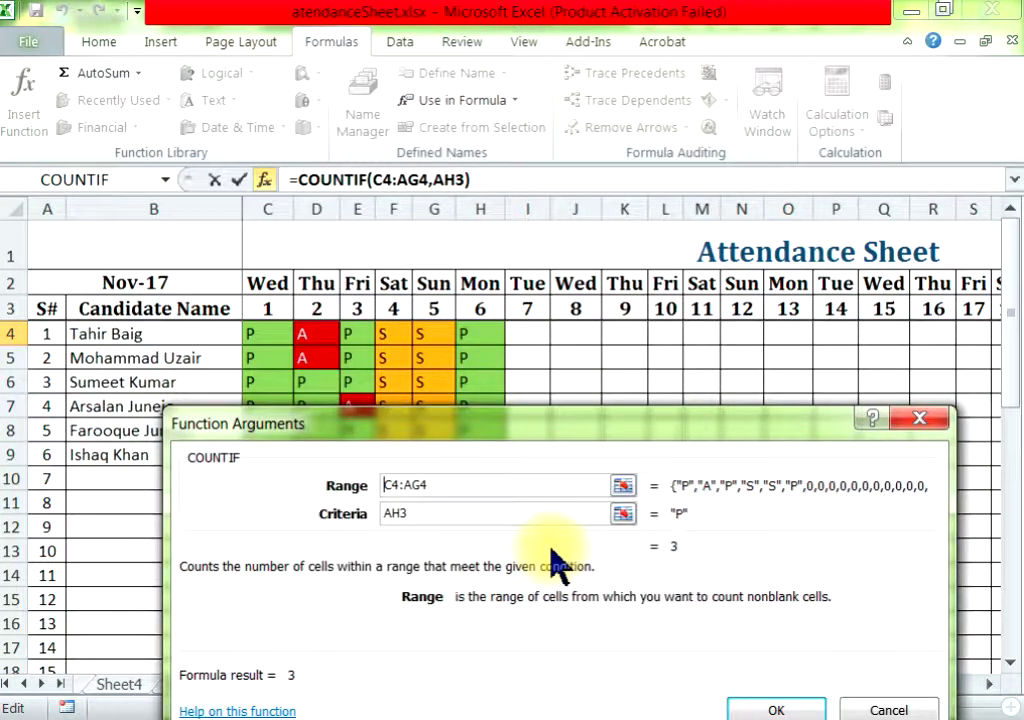
pyautogui.write('$')
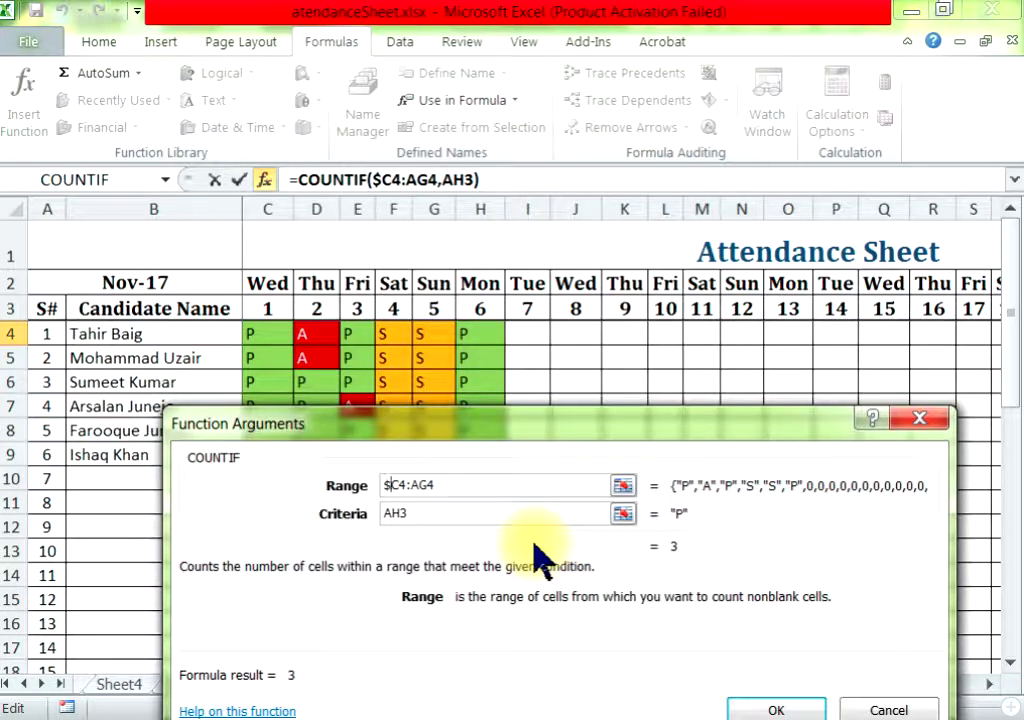
pyautogui.click(411, 486)
pyautogui.write('$')
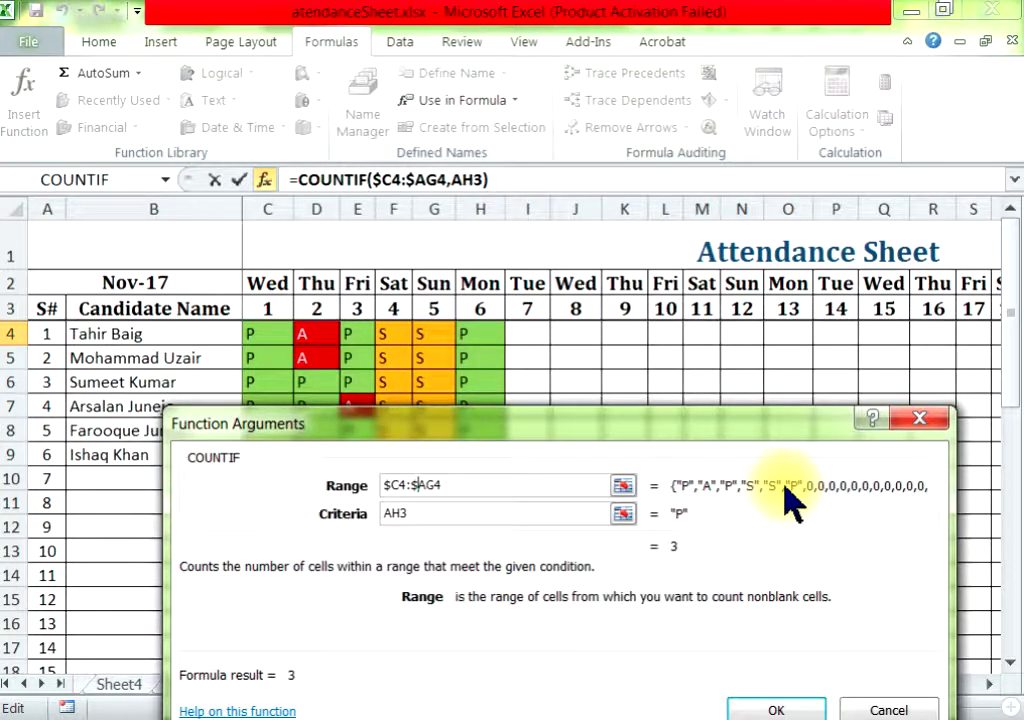
pyautogui.click(455, 513)
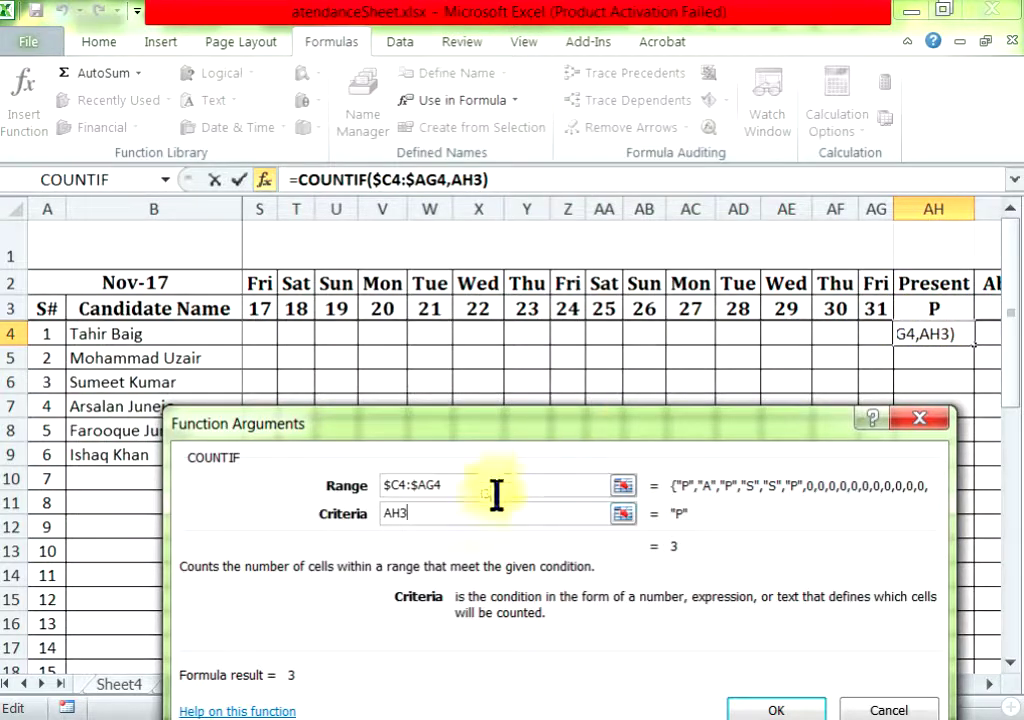
pyautogui.click(412, 512)
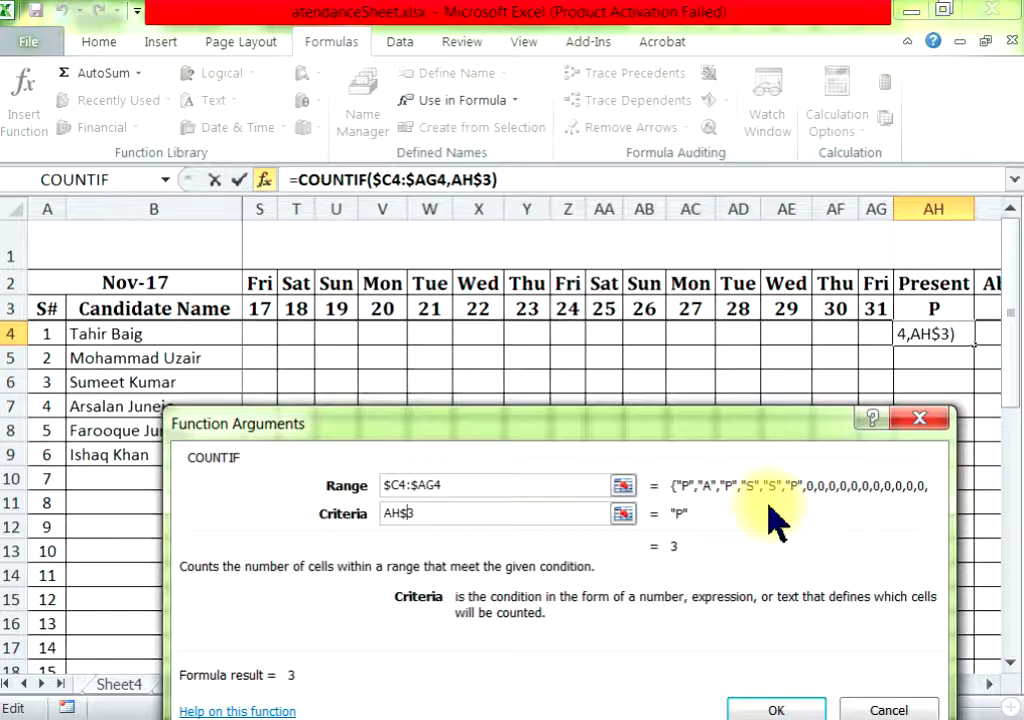
pyautogui.click(757, 707)
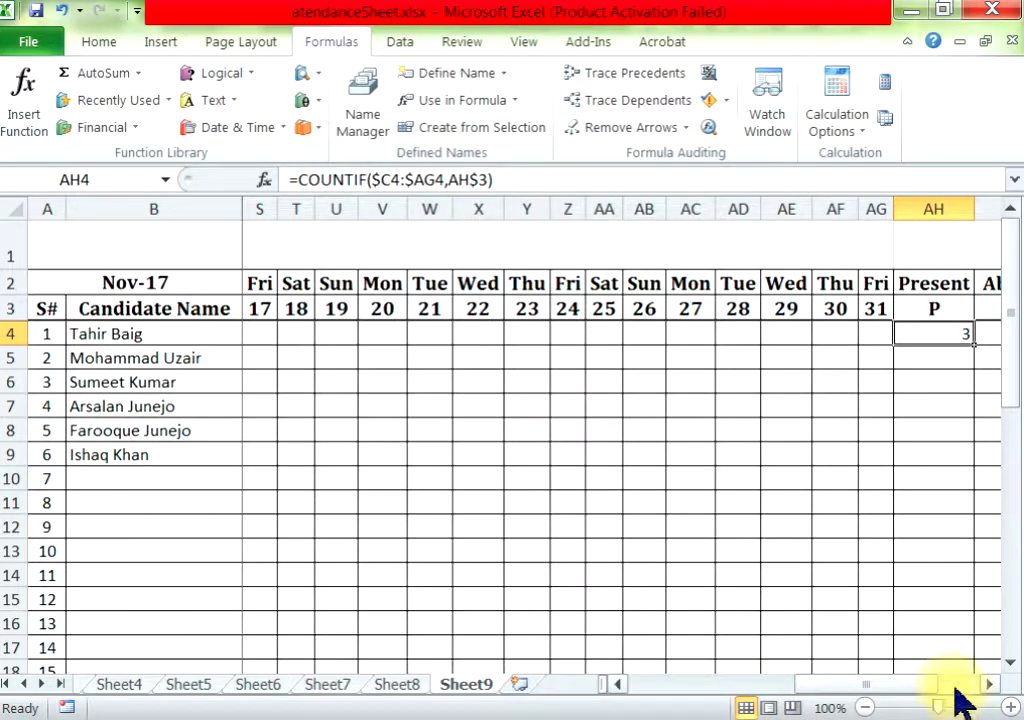
# - Fill AH4's formula across to AJ4 and down to row 23, centring the totals
pyautogui.click(985, 683)
pyautogui.moveTo(938, 344)
pyautogui.mouseDown()
pyautogui.moveTo(1001, 354)
pyautogui.moveTo(871, 345)
pyautogui.moveTo(845, 633)
pyautogui.mouseUp()
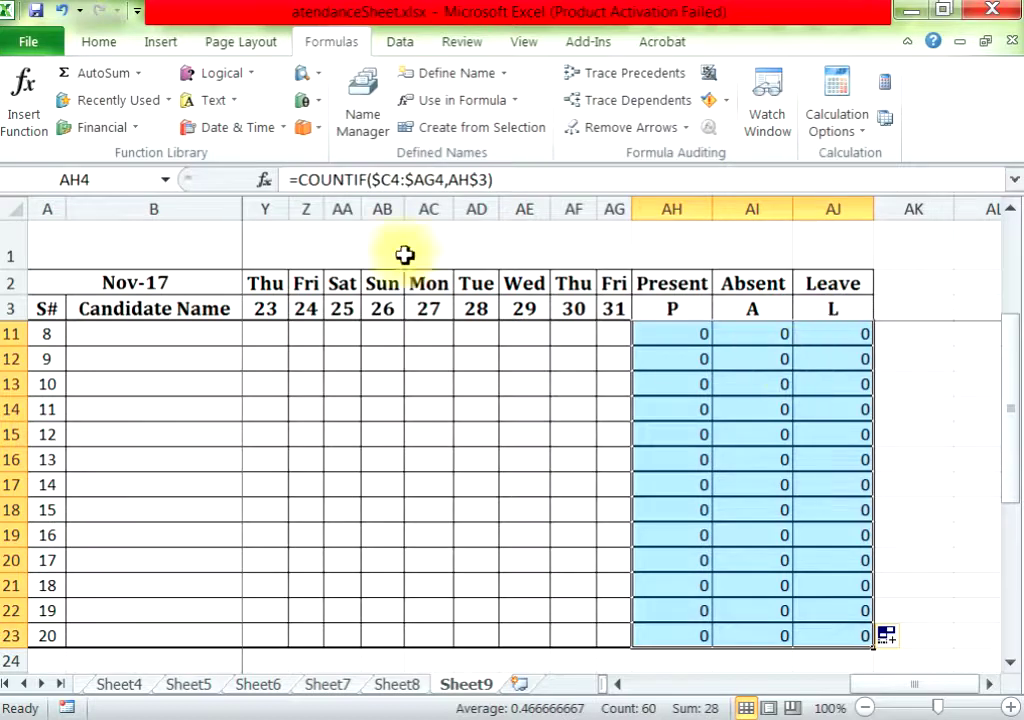
pyautogui.click(97, 42)
pyautogui.click(374, 100)
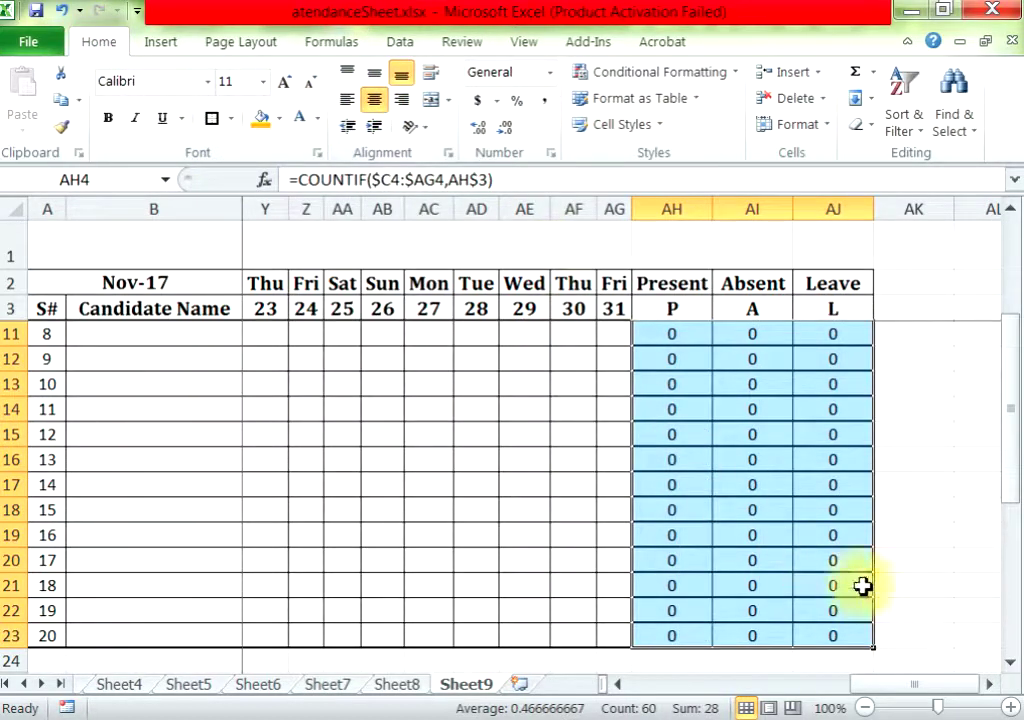
pyautogui.scroll(3, 790, 525)
pyautogui.moveTo(898, 685); pyautogui.dragTo(622, 684)
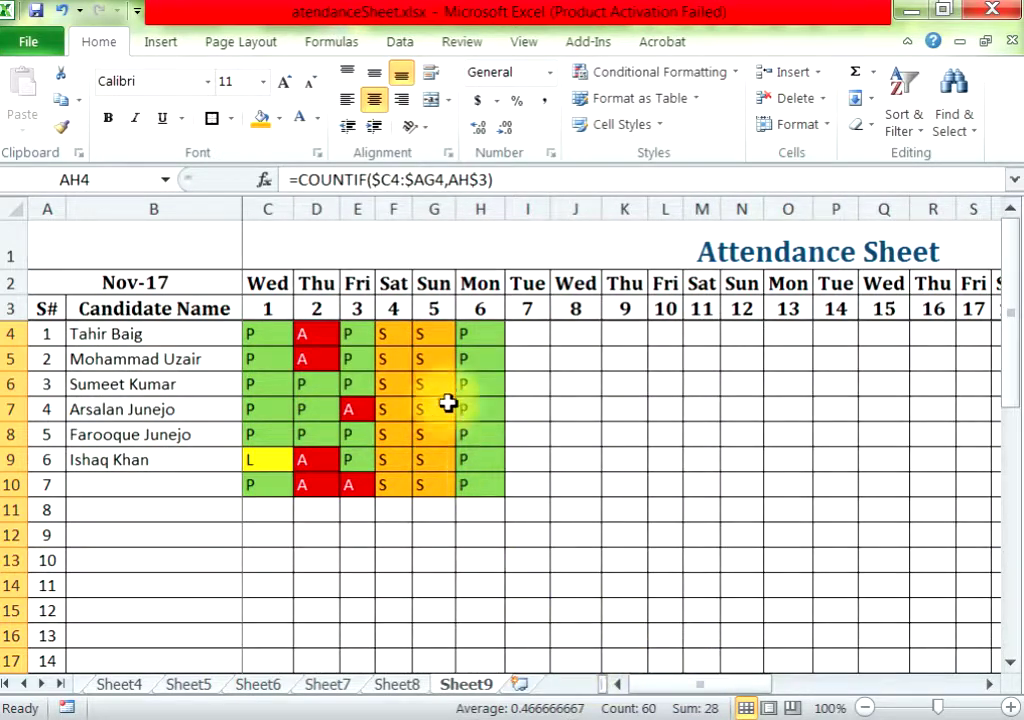
# - Mark day 7 for rows 4–7 as P, A, L, P from the dropdowns
pyautogui.click(521, 338)
pyautogui.click(556, 335)
pyautogui.click(538, 352)
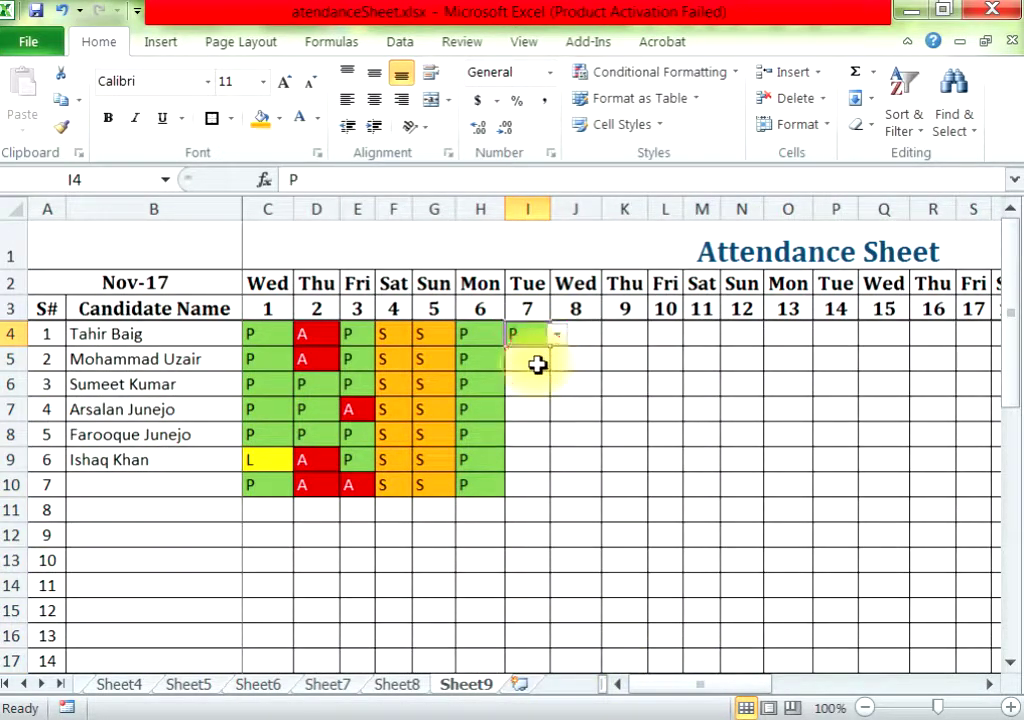
pyautogui.click(538, 362)
pyautogui.click(556, 360)
pyautogui.click(542, 394)
pyautogui.click(545, 390)
pyautogui.click(556, 385)
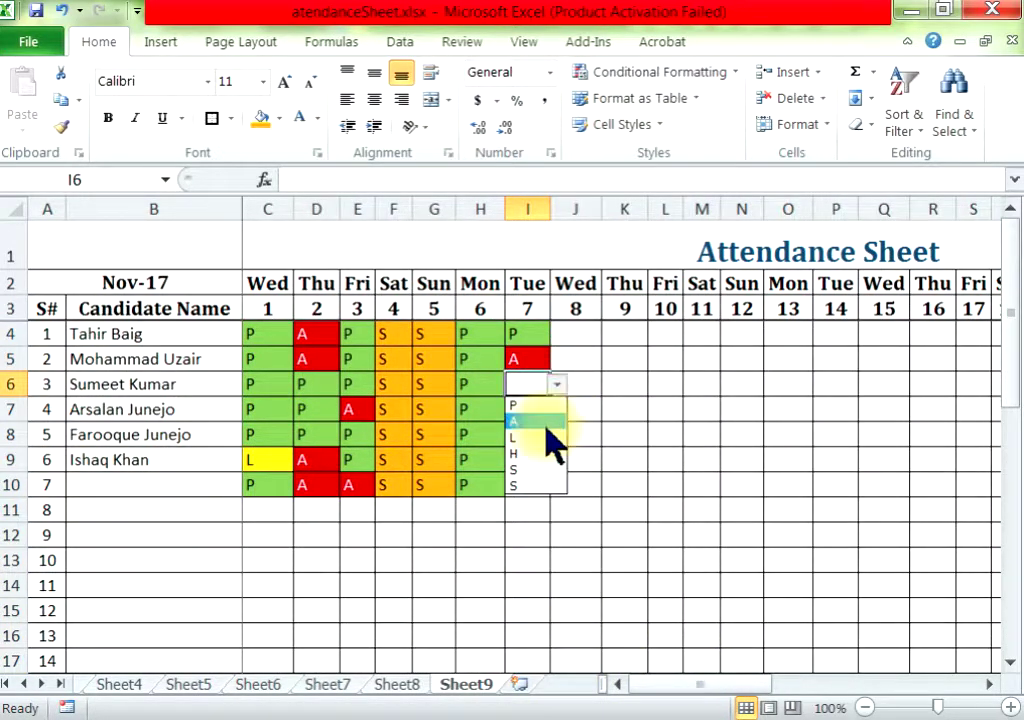
pyautogui.click(545, 437)
pyautogui.click(540, 410)
pyautogui.click(556, 410)
pyautogui.click(540, 430)
# - Mark I8:I10 as L, L, A and select the AH4:AJ10 totals
pyautogui.click(546, 445)
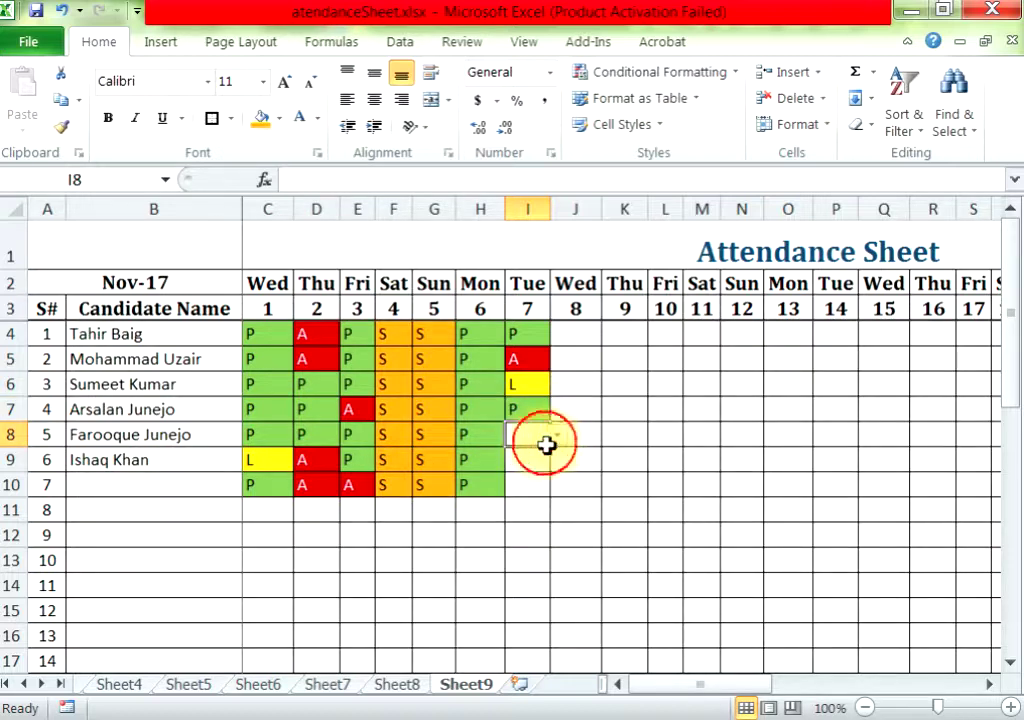
pyautogui.click(556, 435)
pyautogui.click(540, 456)
pyautogui.click(556, 435)
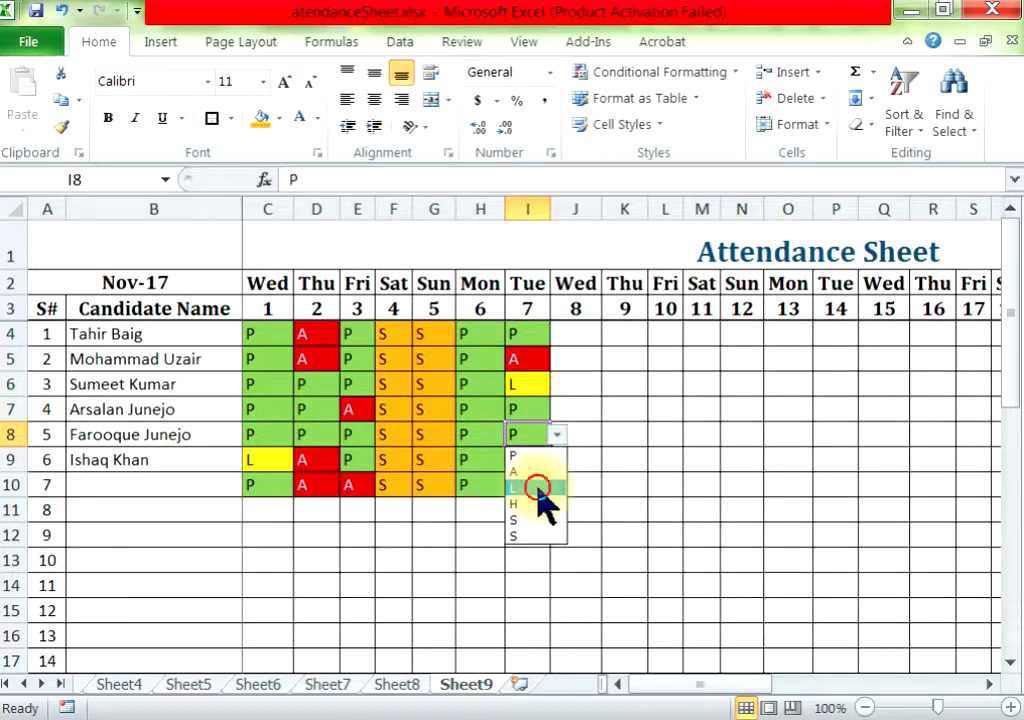
pyautogui.click(540, 488)
pyautogui.click(533, 459)
pyautogui.click(556, 460)
pyautogui.click(532, 512)
pyautogui.click(552, 490)
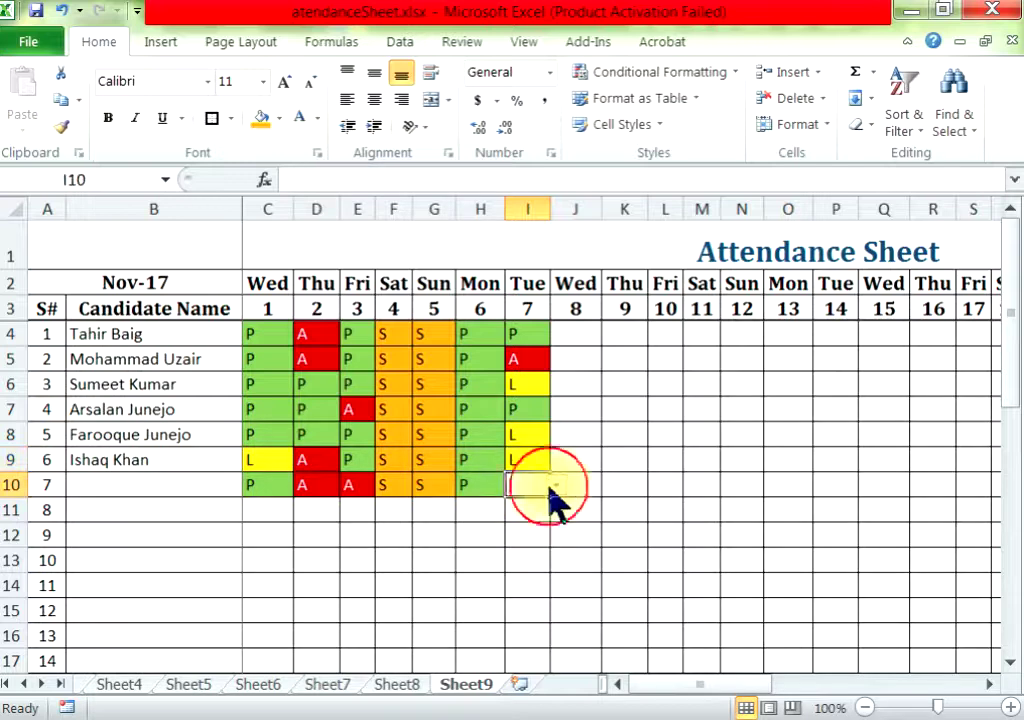
pyautogui.click(556, 485)
pyautogui.click(540, 521)
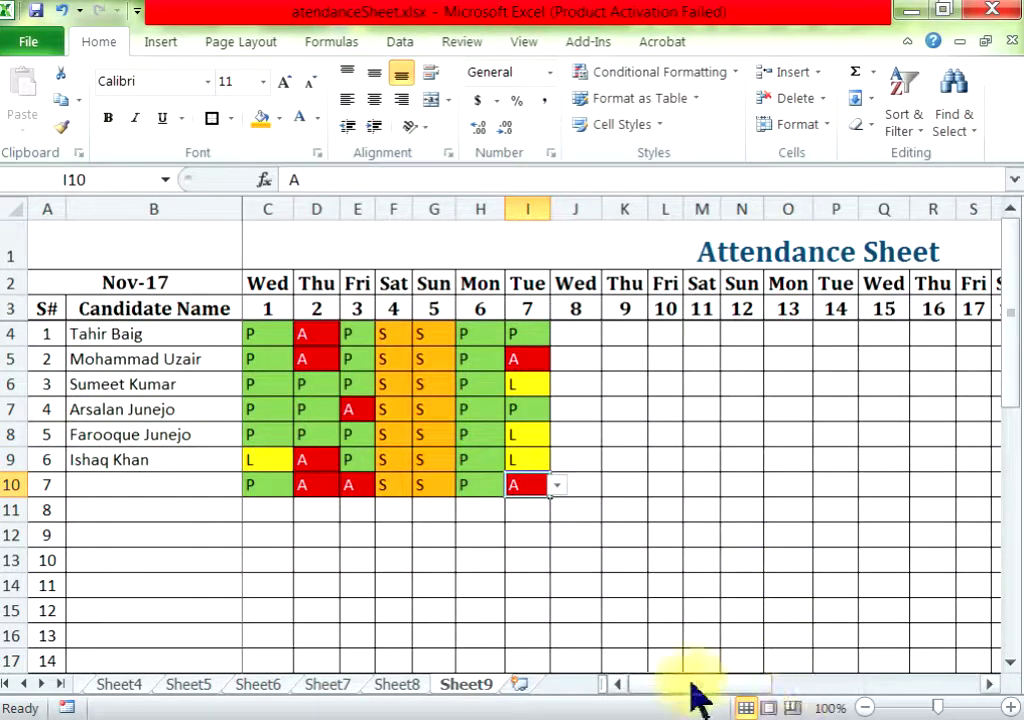
pyautogui.moveTo(662, 684); pyautogui.dragTo(905, 684)
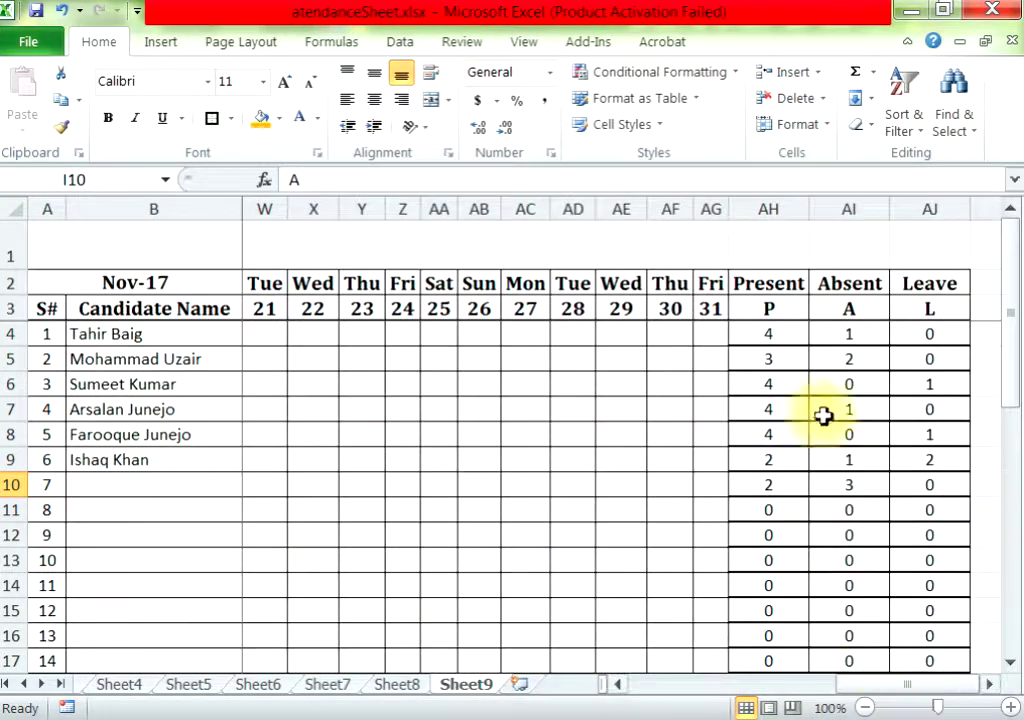
pyautogui.moveTo(768, 333); pyautogui.dragTo(933, 489)
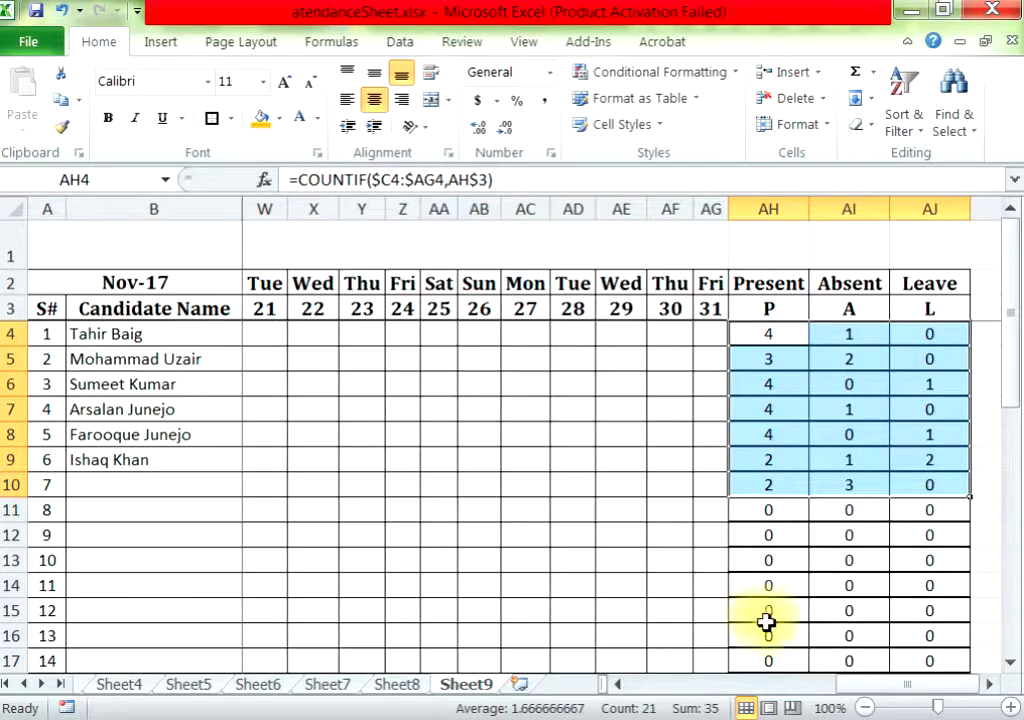